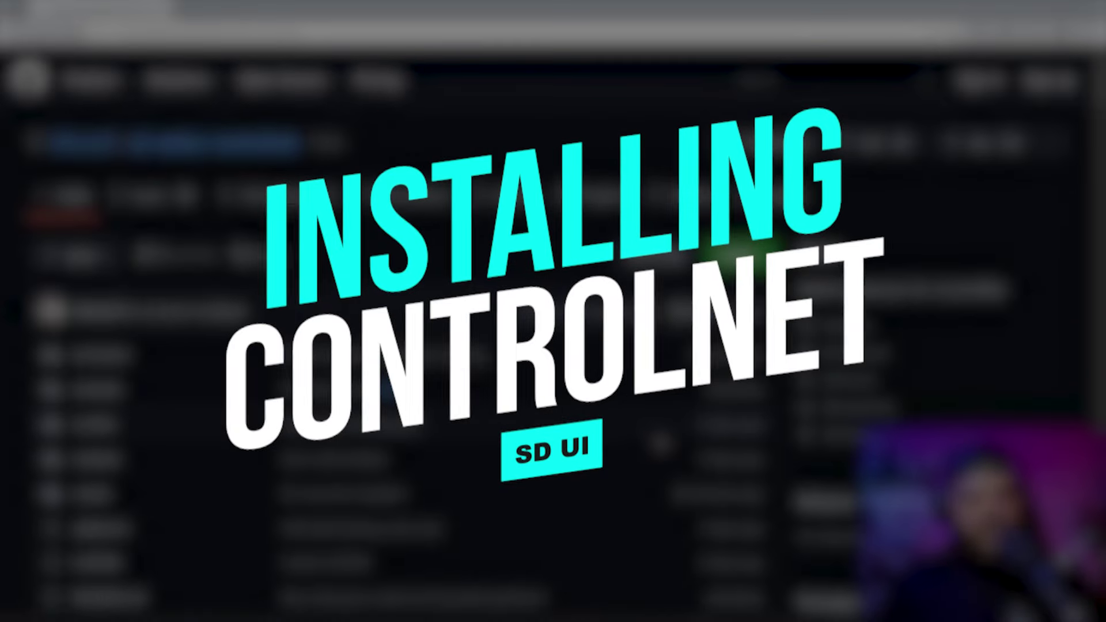
Copy the 'pip install opencv-python' command from the sd-webui-controlnet README's Install section
scroll(663, 441, "down", 15)
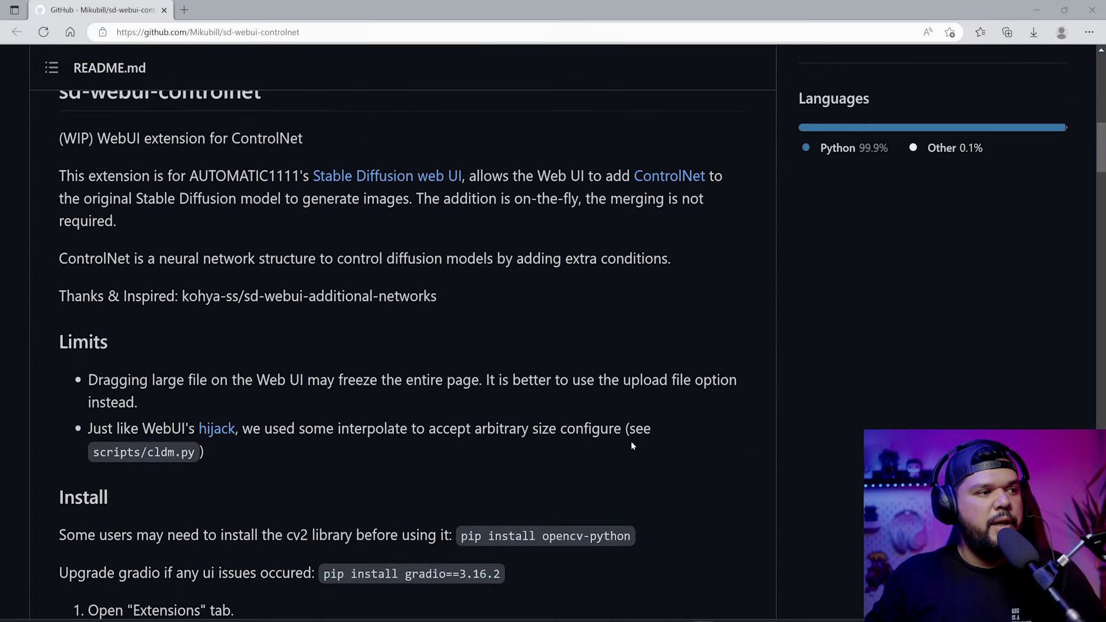
left_click_drag(462, 206, 630, 205)
key("ctrl+c")
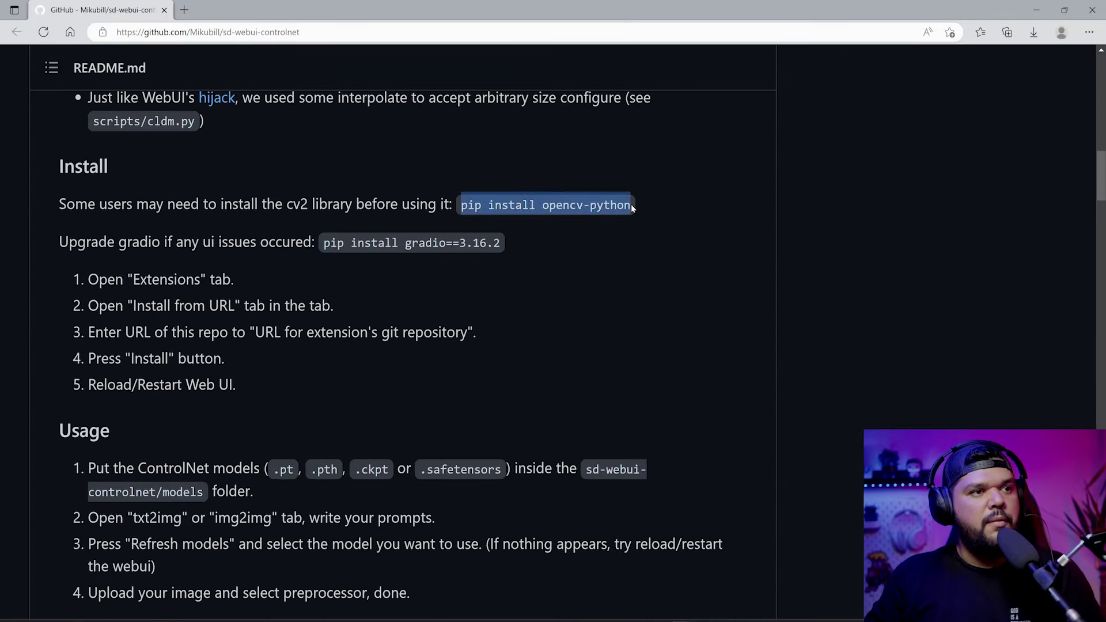
left_click(646, 248)
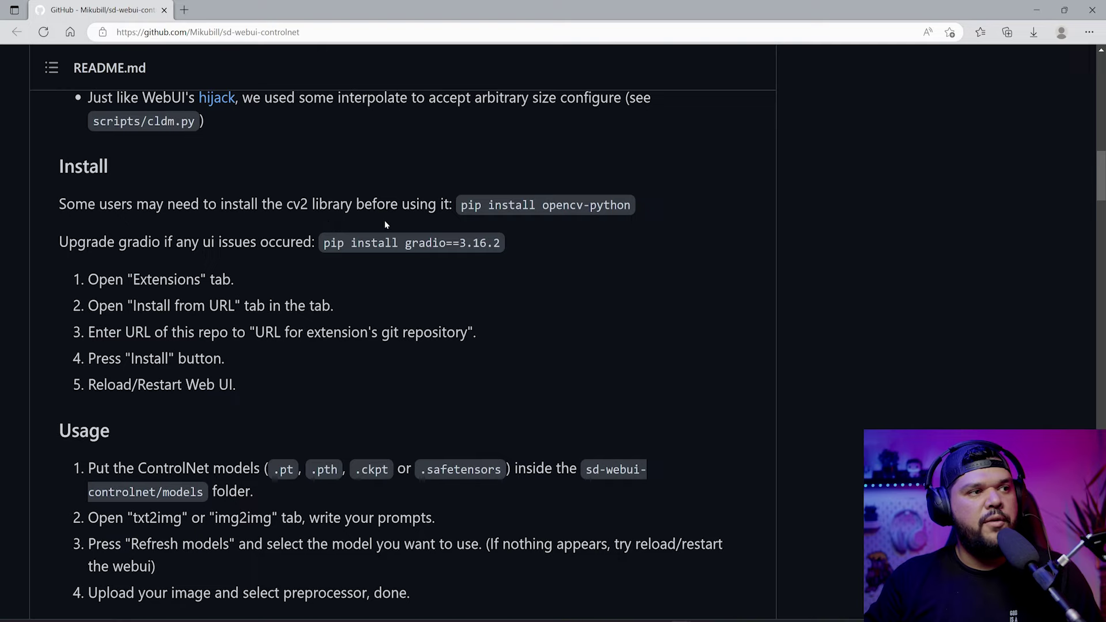
left_click_drag(461, 207, 596, 206)
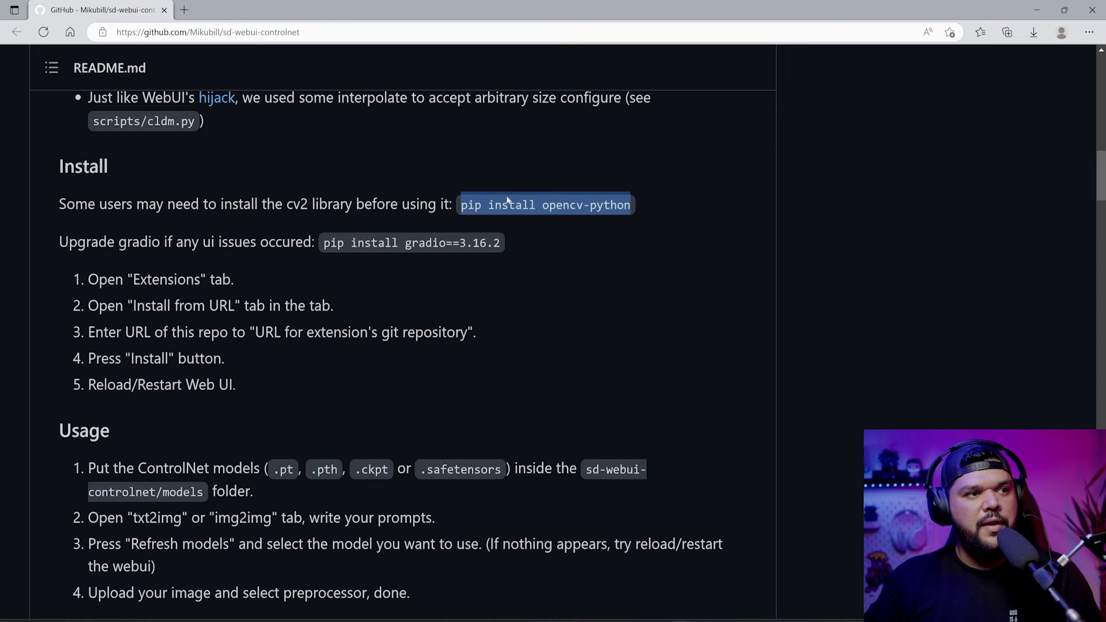
Open Command Prompt in the stable-diffusion-webui folder and run pip install opencv-python
key("alt+Tab")
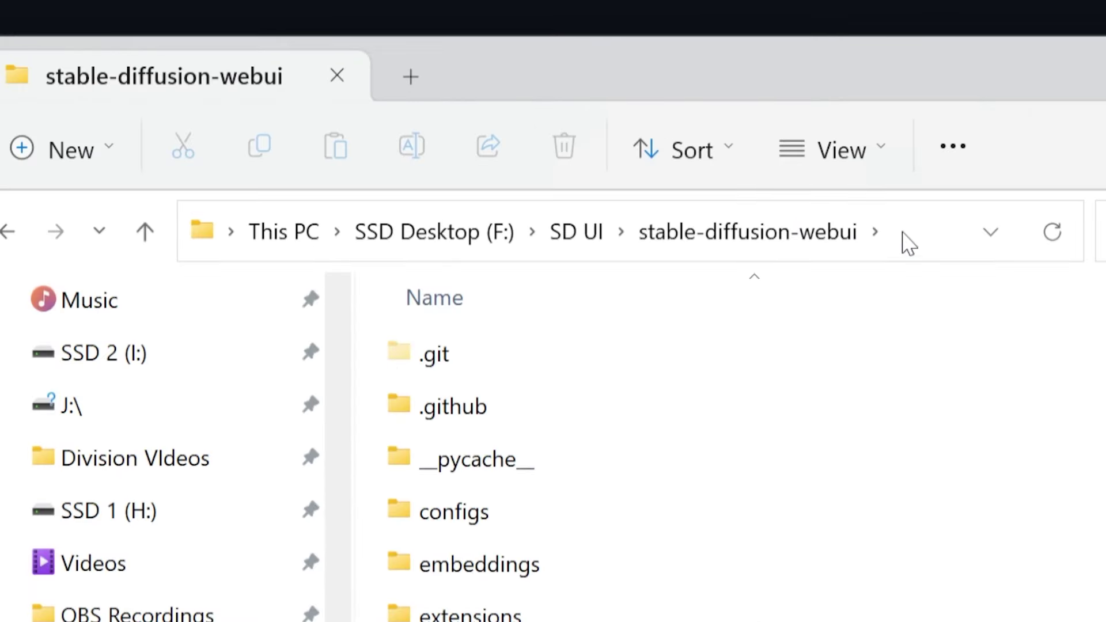
left_click(909, 242)
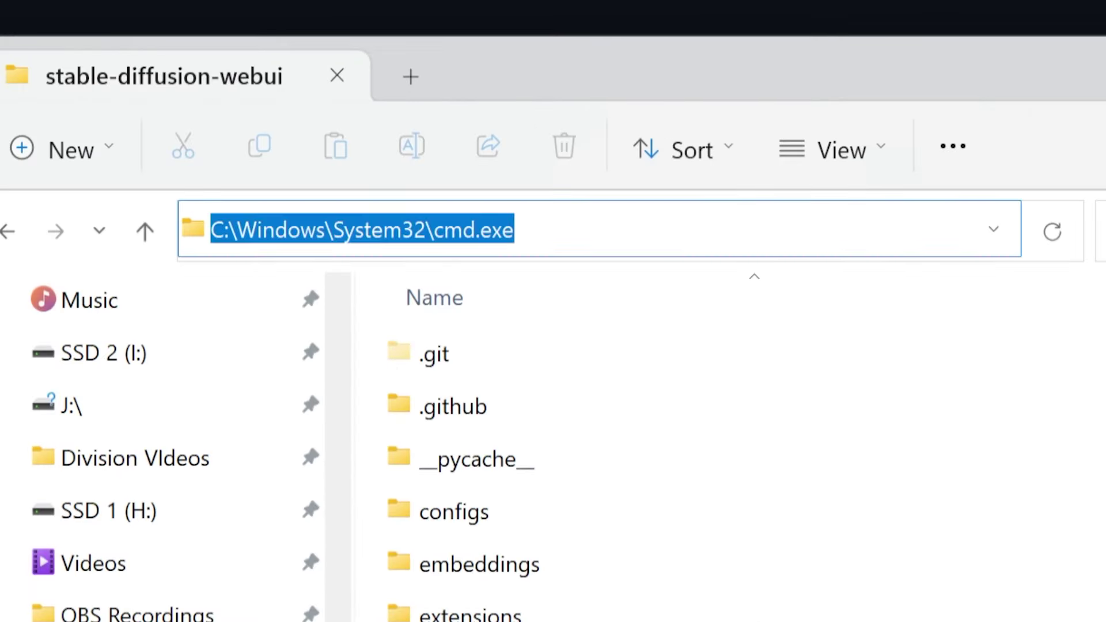
type("cmd")
key("Return")
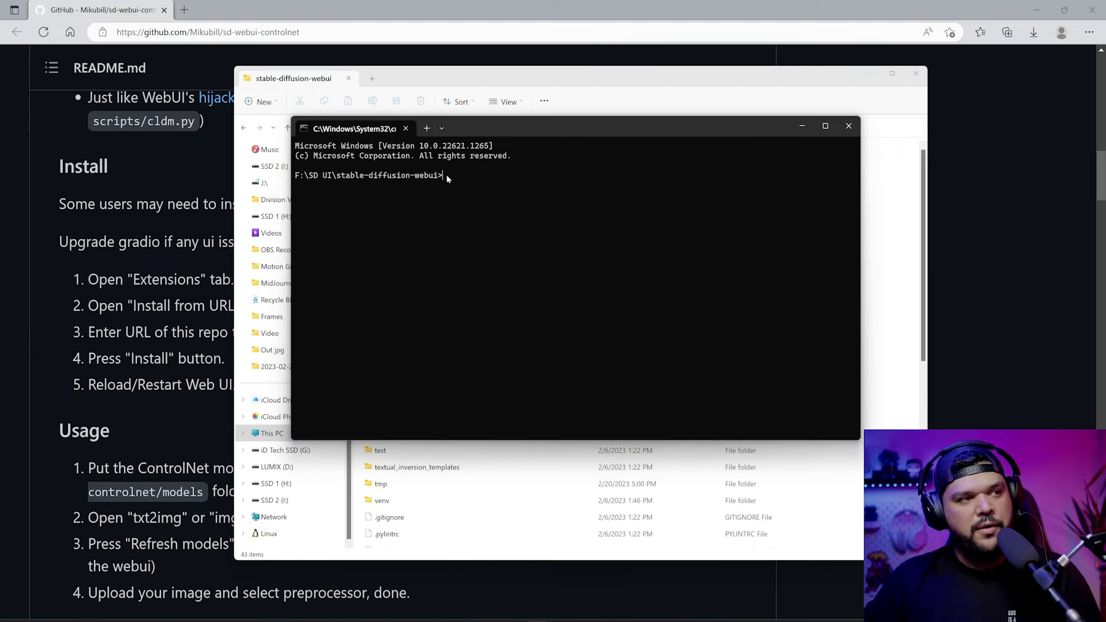
key("ctrl+v")
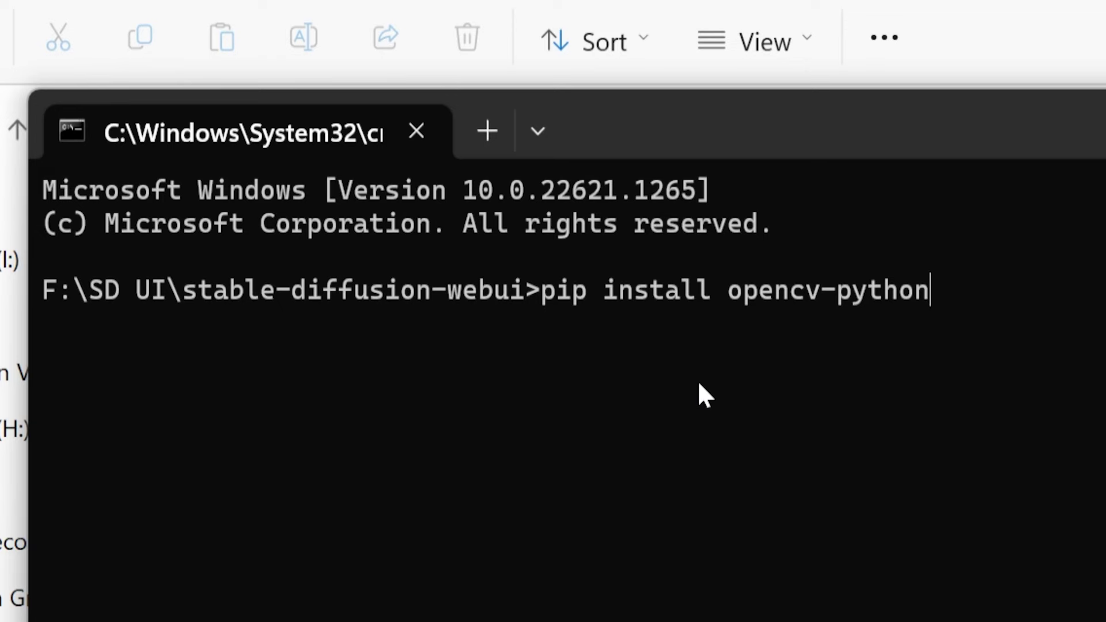
key("Return")
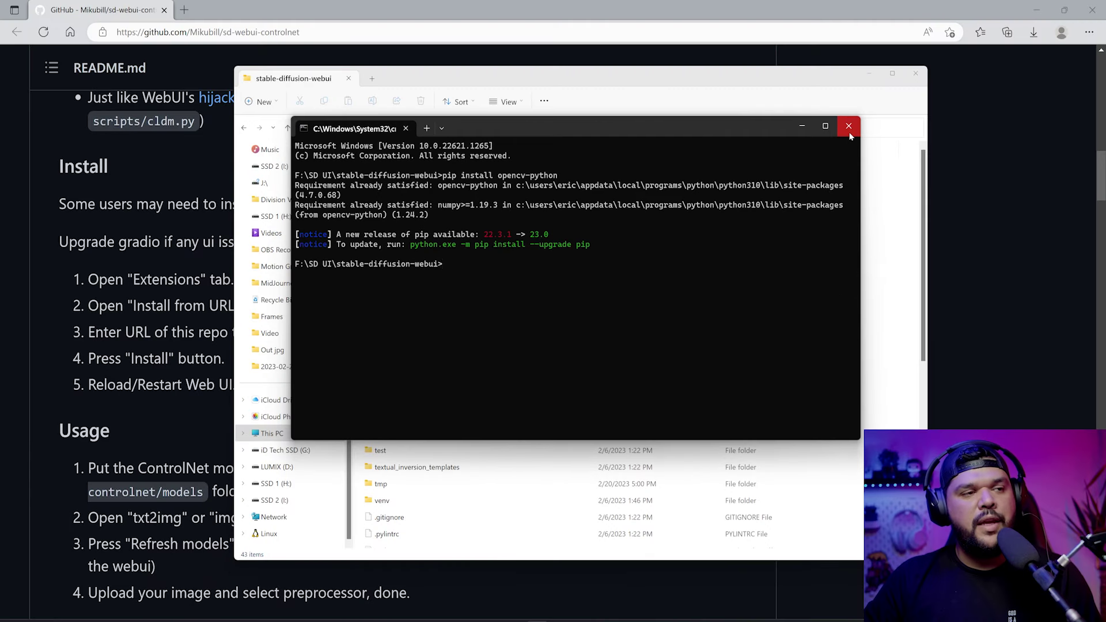
Close the Command Prompt and start the web UI with webui-user.bat
left_click(848, 126)
scroll(467, 489, "down", 6)
double_click(466, 522)
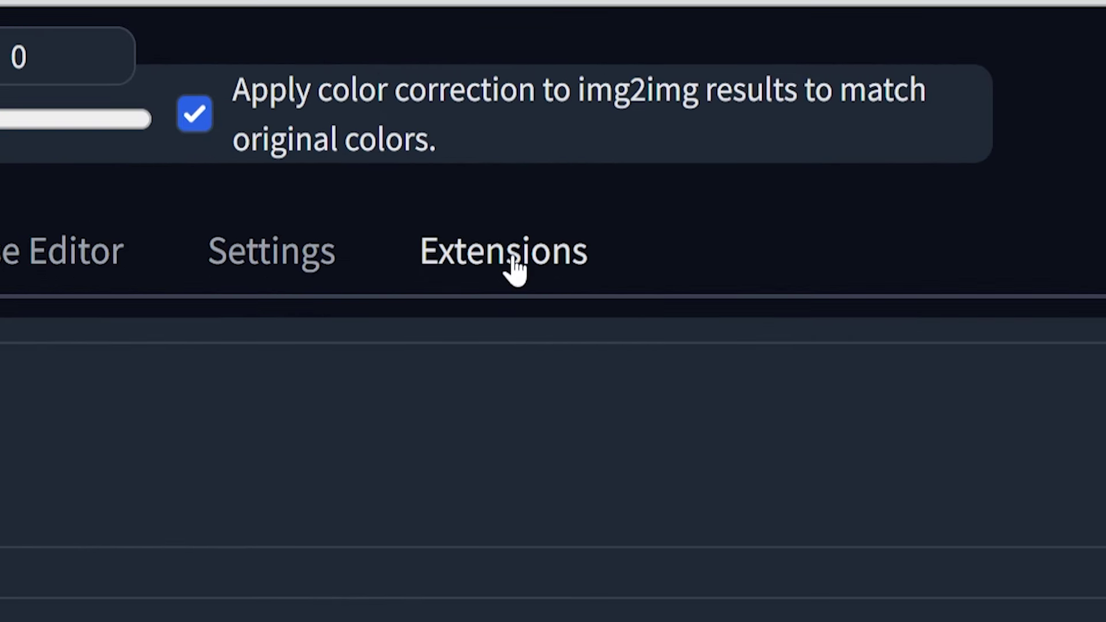
Install sd-webui-controlnet from its repository URL under Extensions > Install from URL
left_click(591, 114)
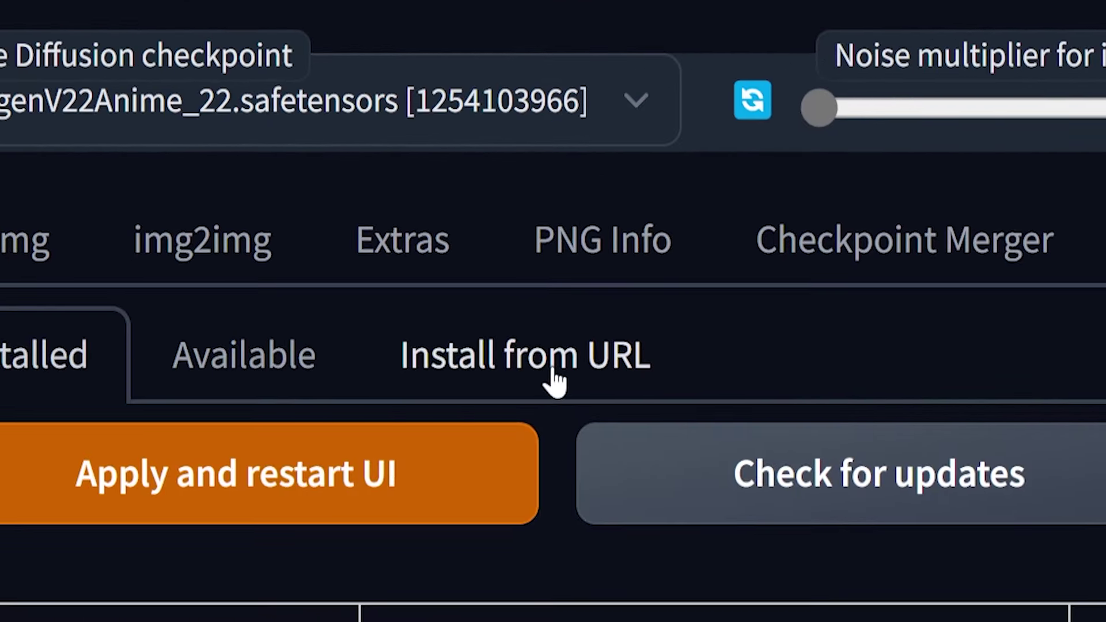
left_click(554, 383)
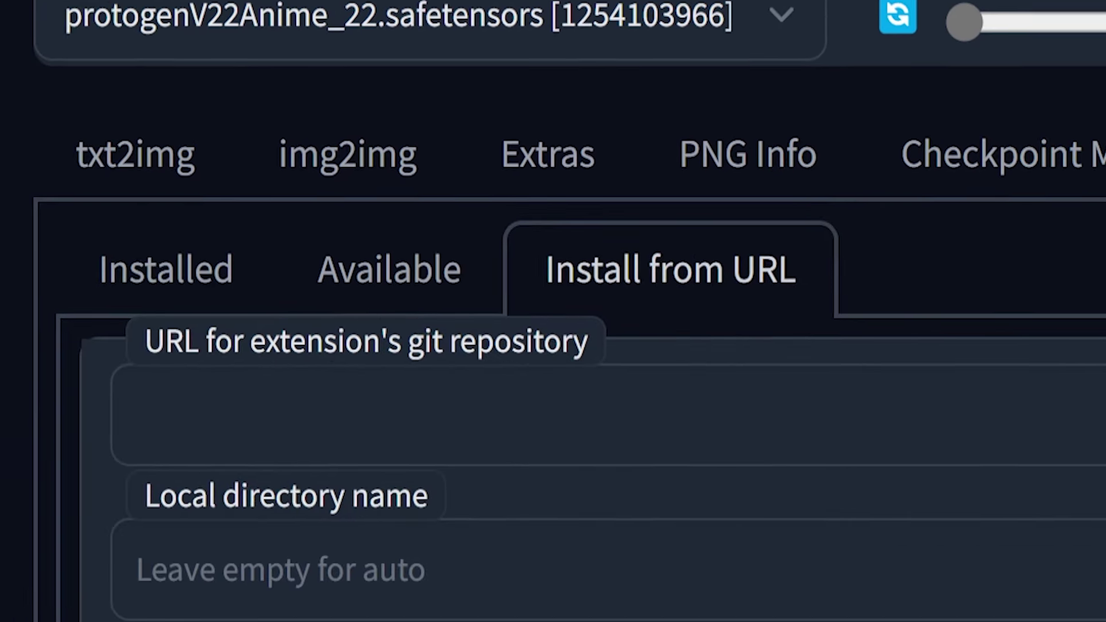
left_click(173, 500)
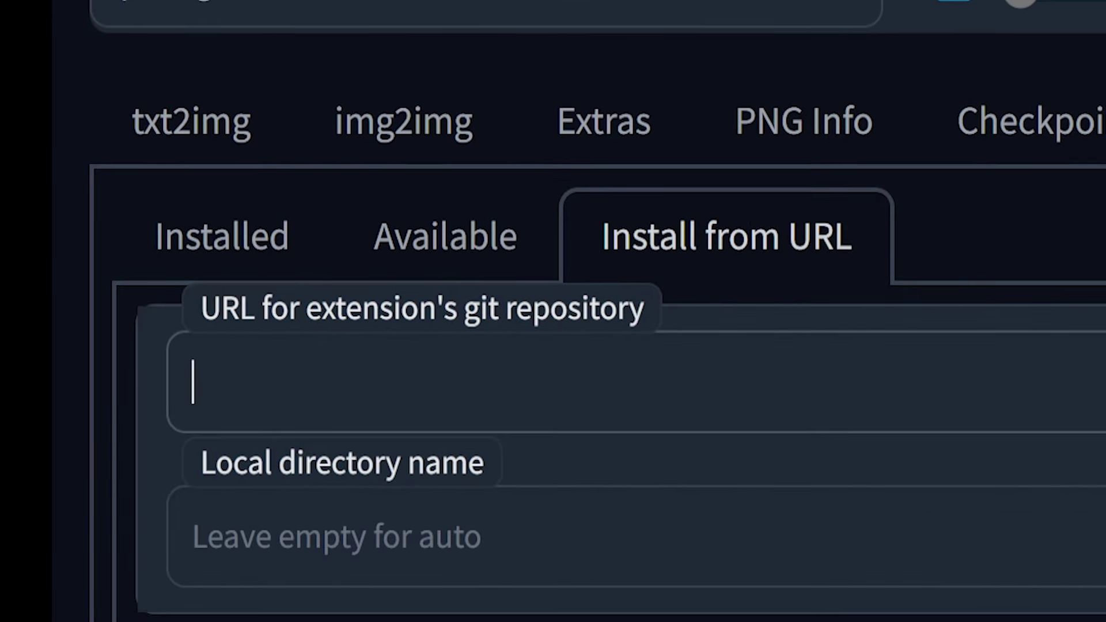
type("https://github.com/Mikubill/sd-webui-controlnet")
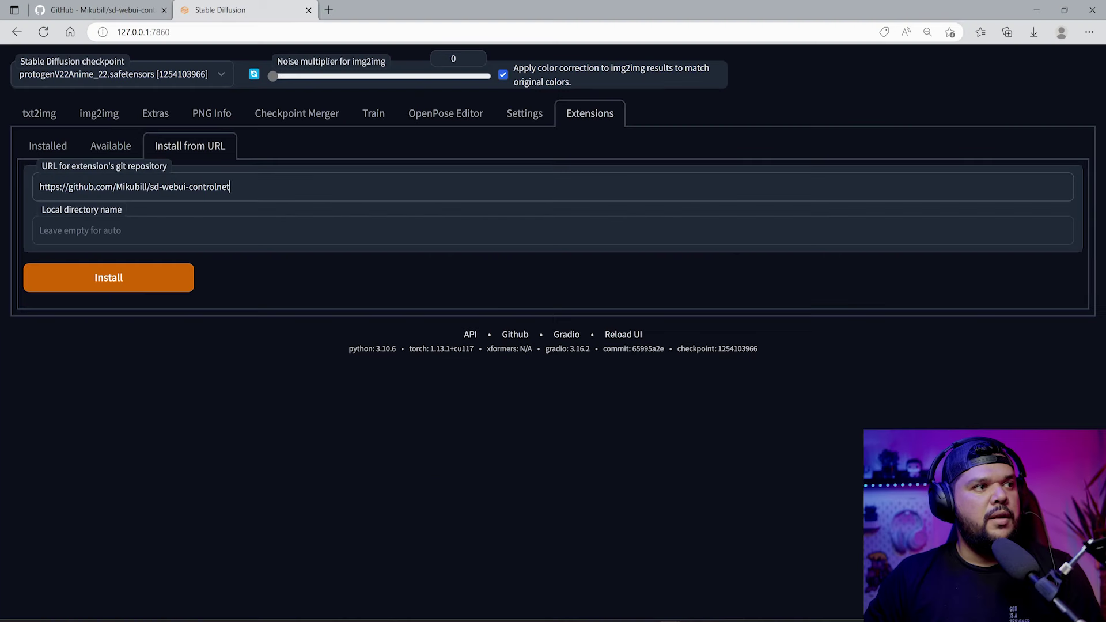
left_click(136, 292)
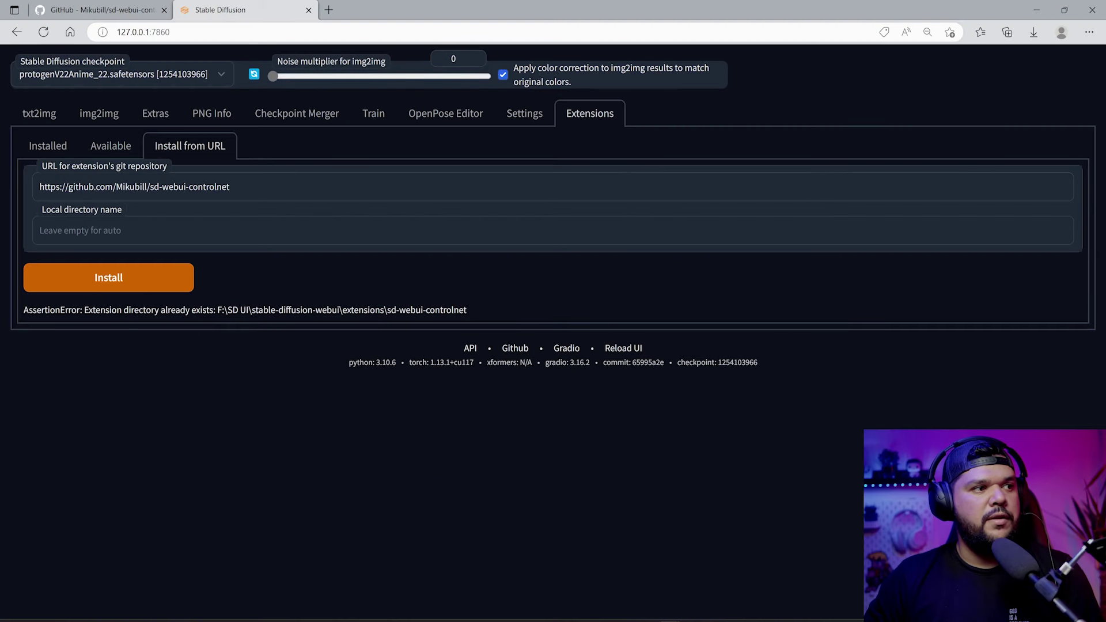
Check the installed extensions for updates, then apply and restart the UI
left_click(48, 147)
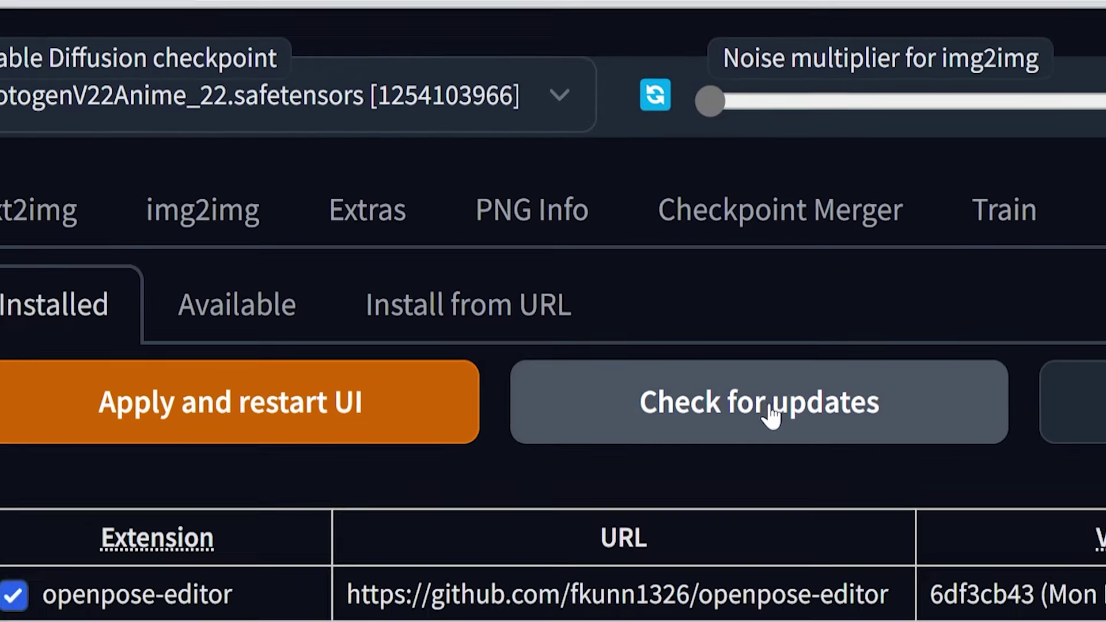
left_click(890, 470)
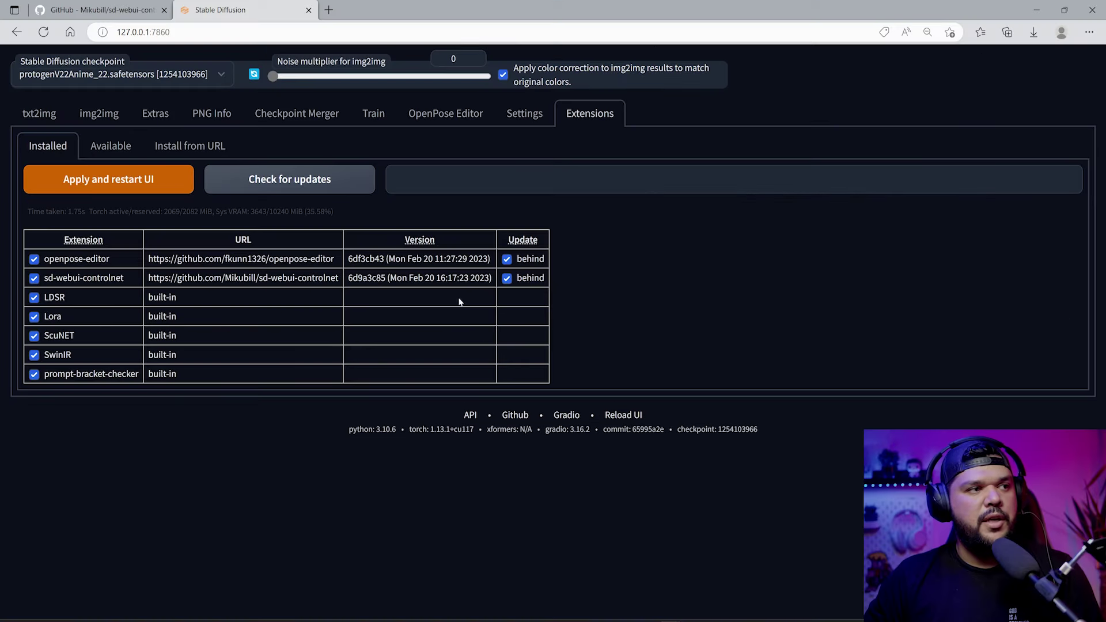
left_click(144, 182)
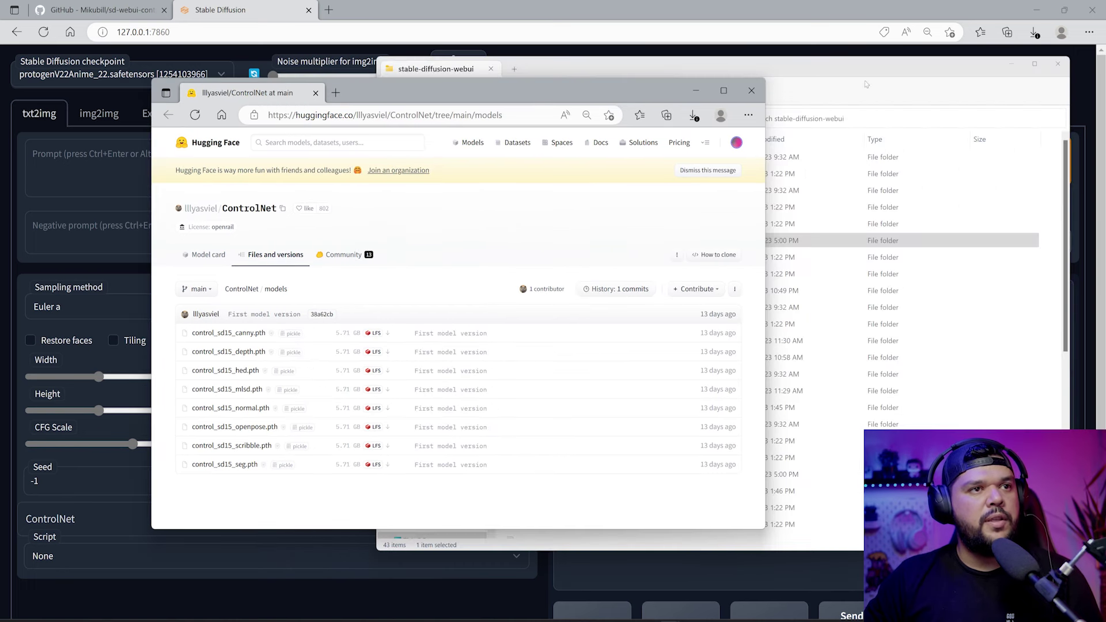
Browse to extensions > sd-webui-controlnet > models to view the six control_sd15 .pth files
left_click(865, 84)
left_click_drag(864, 69, 687, 66)
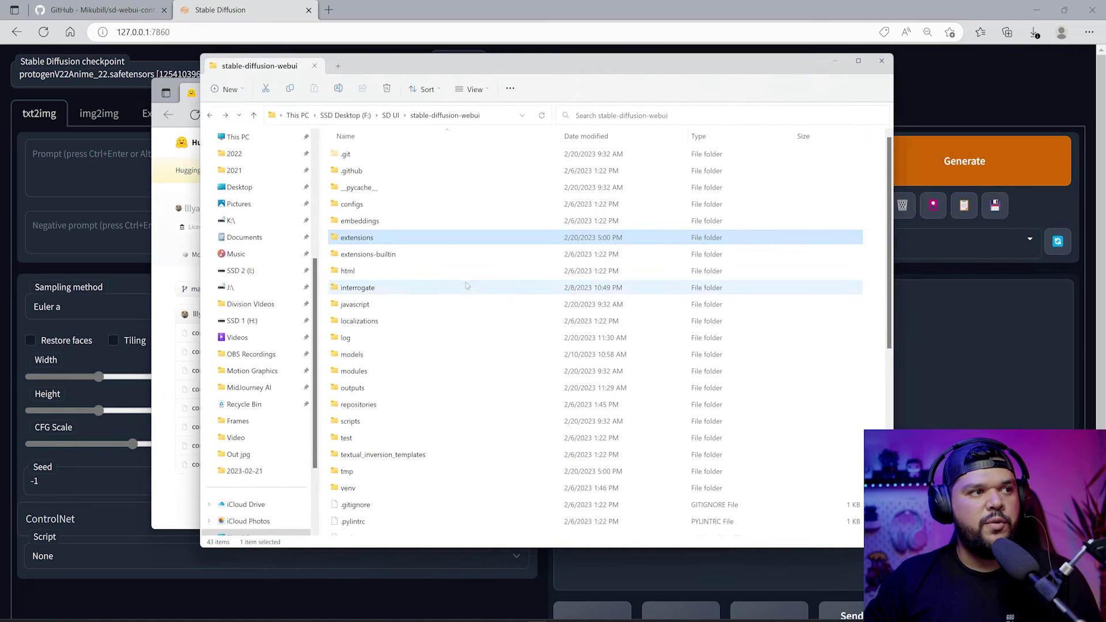
scroll(368, 249, "down", 2)
scroll(377, 245, "up", 2)
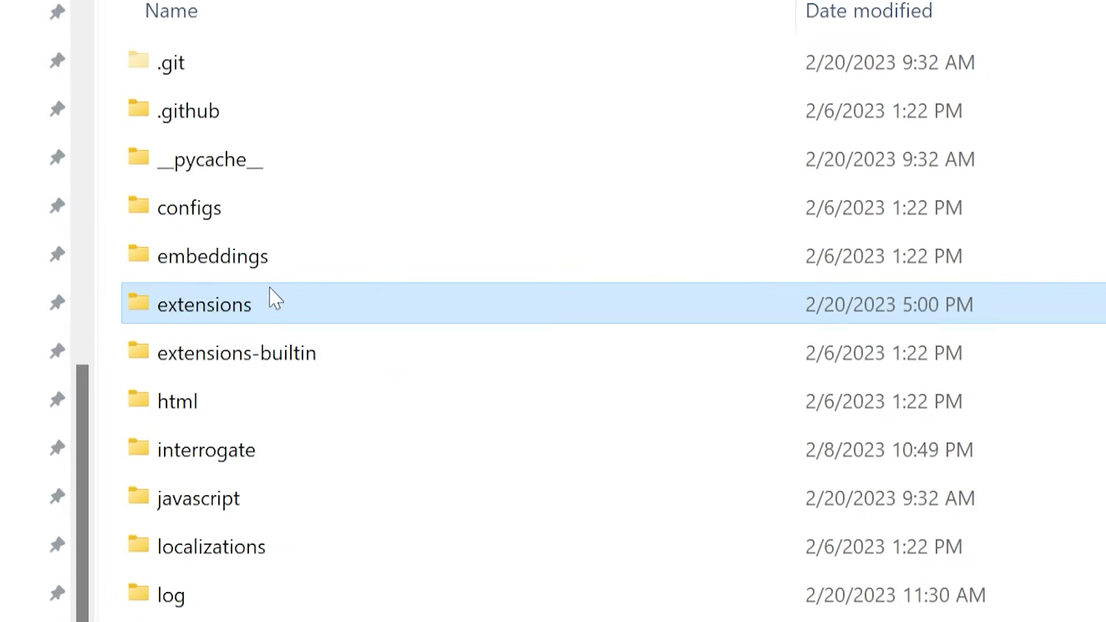
double_click(276, 306)
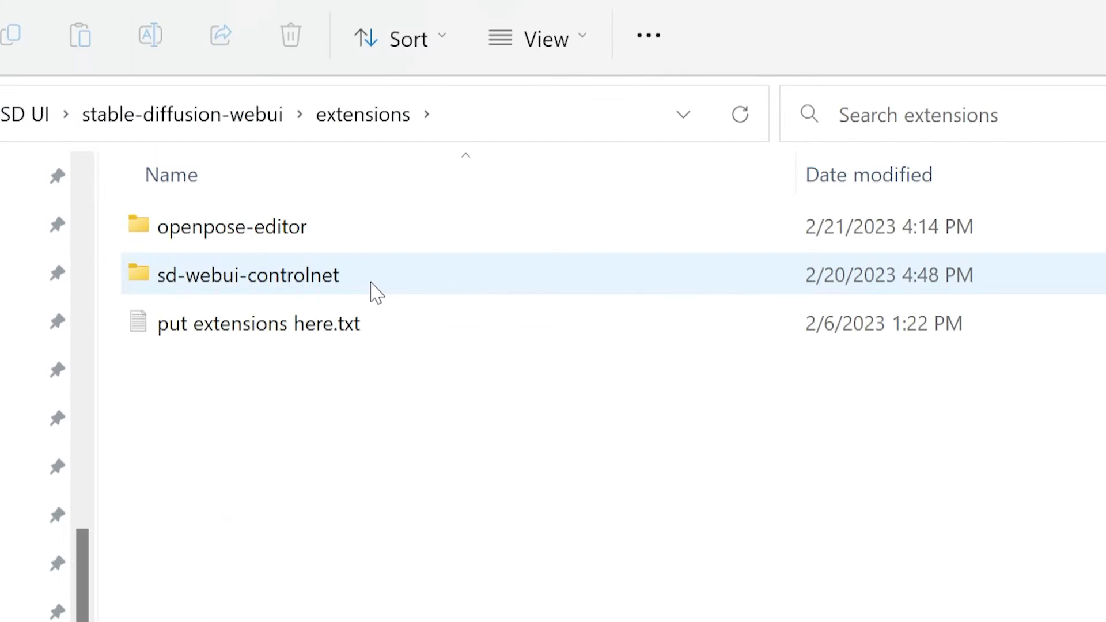
double_click(371, 291)
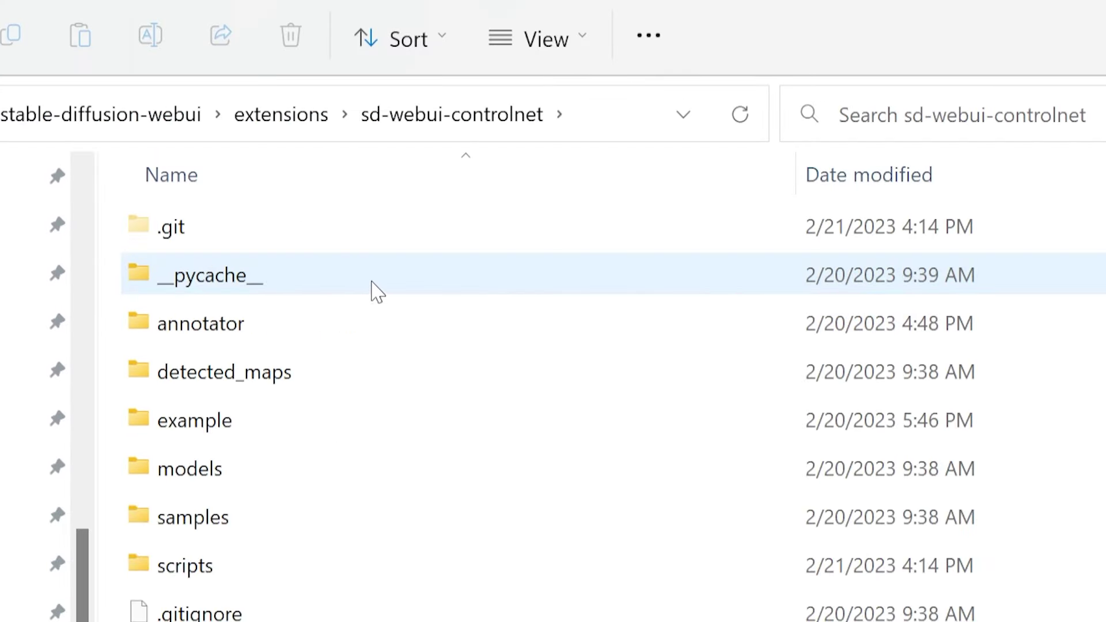
double_click(309, 467)
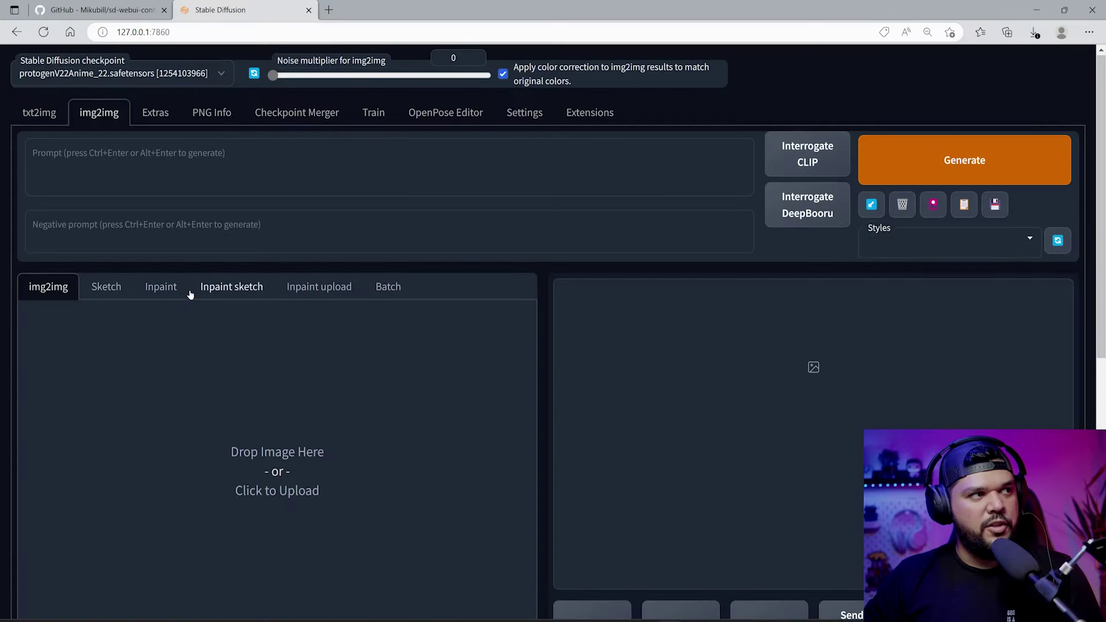
scroll(227, 316, "down", 10)
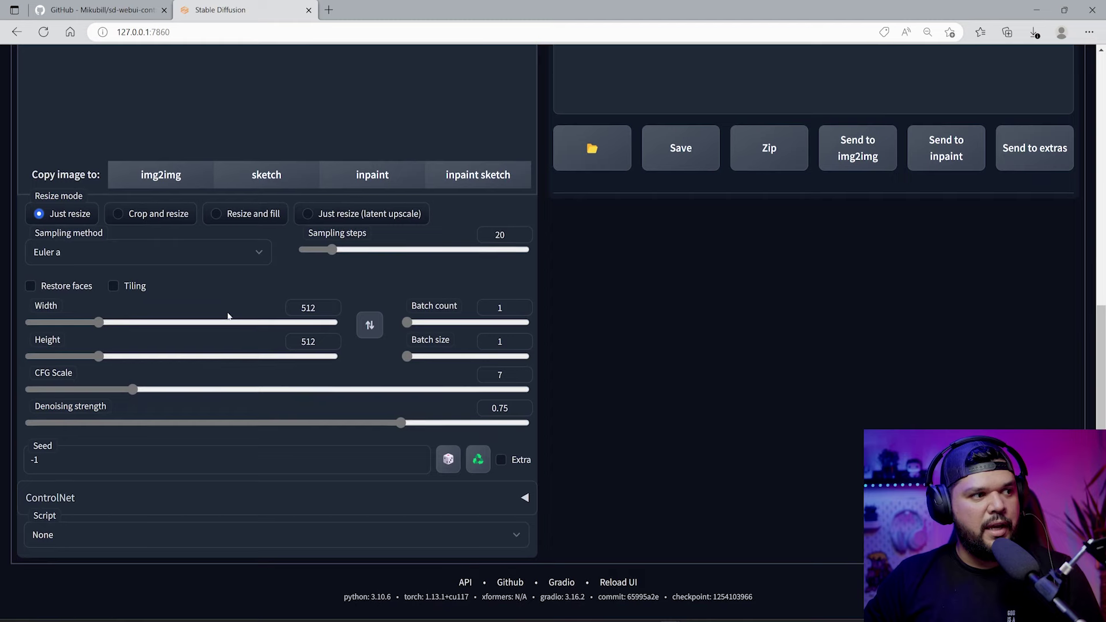
Expand ControlNet, refresh its model list and confirm the six control_sd15 models are listed
left_click(165, 506)
scroll(115, 374, "down", 5)
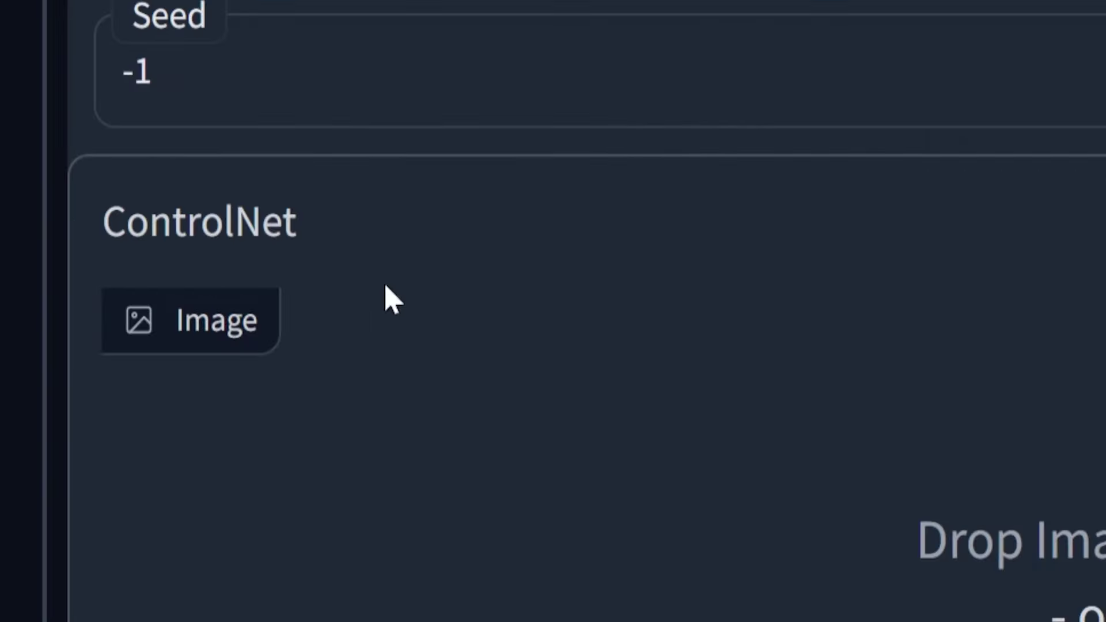
scroll(1097, 495, "down", 3)
left_click(210, 277)
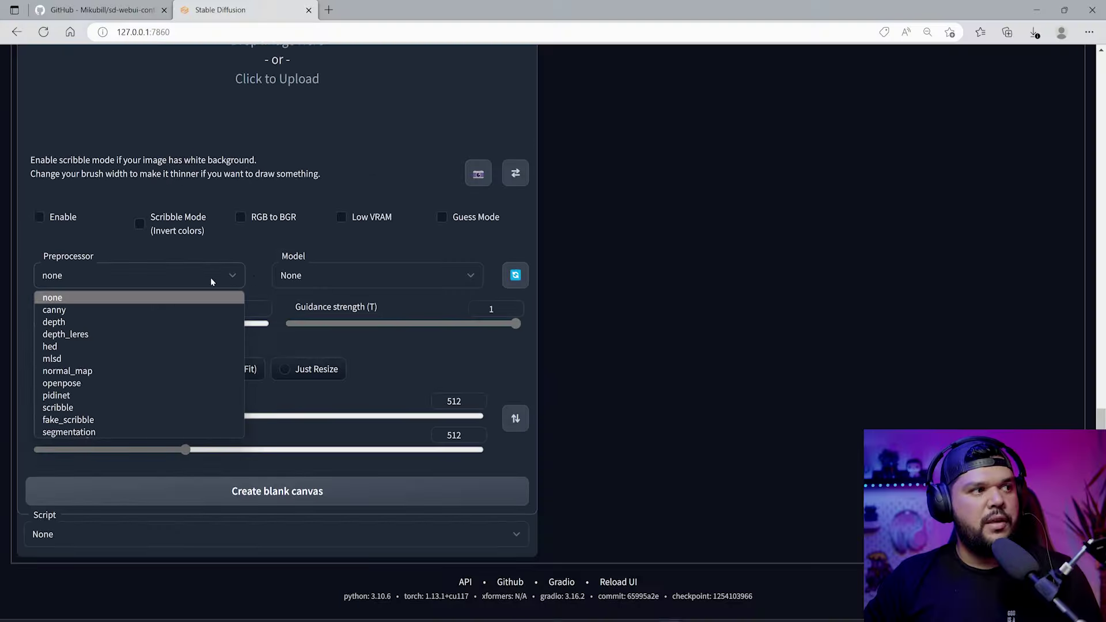
left_click(255, 275)
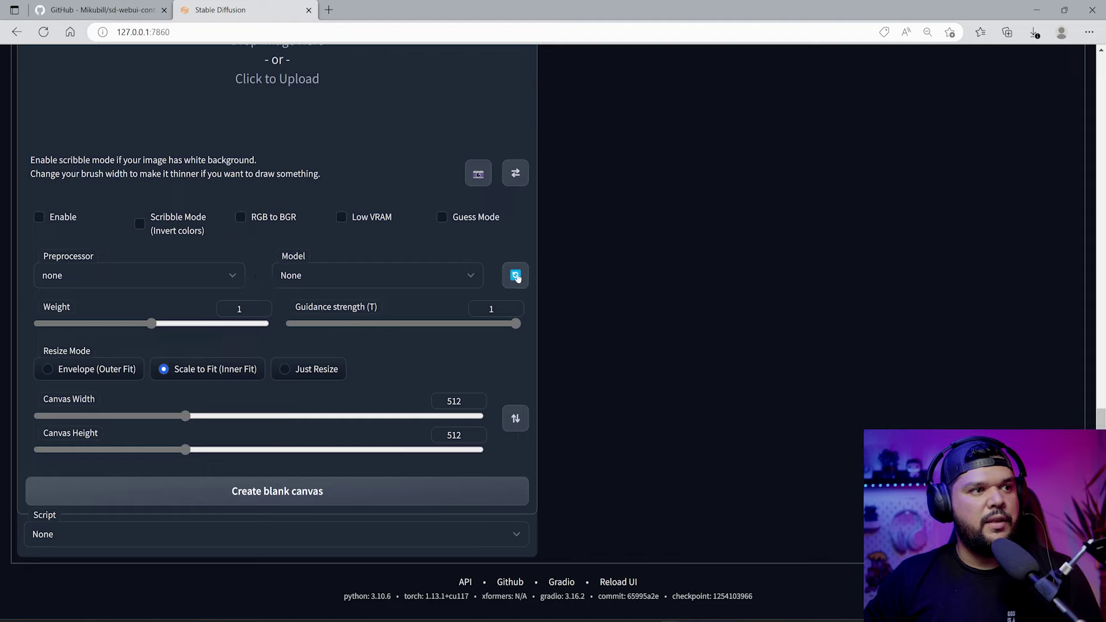
left_click(434, 278)
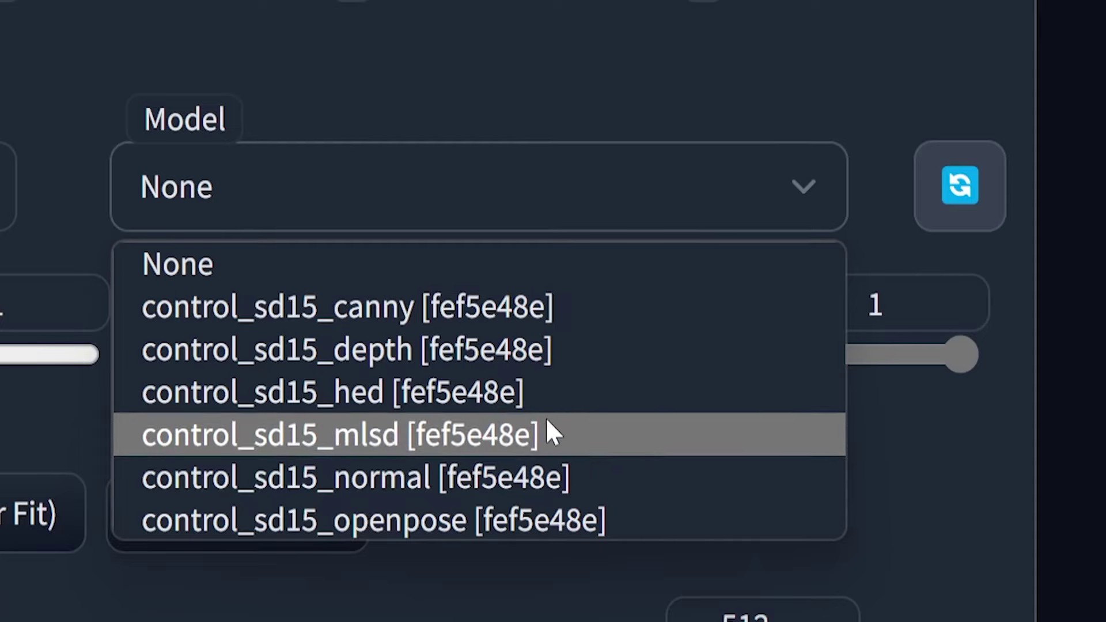
left_click(164, 201)
left_click(164, 201)
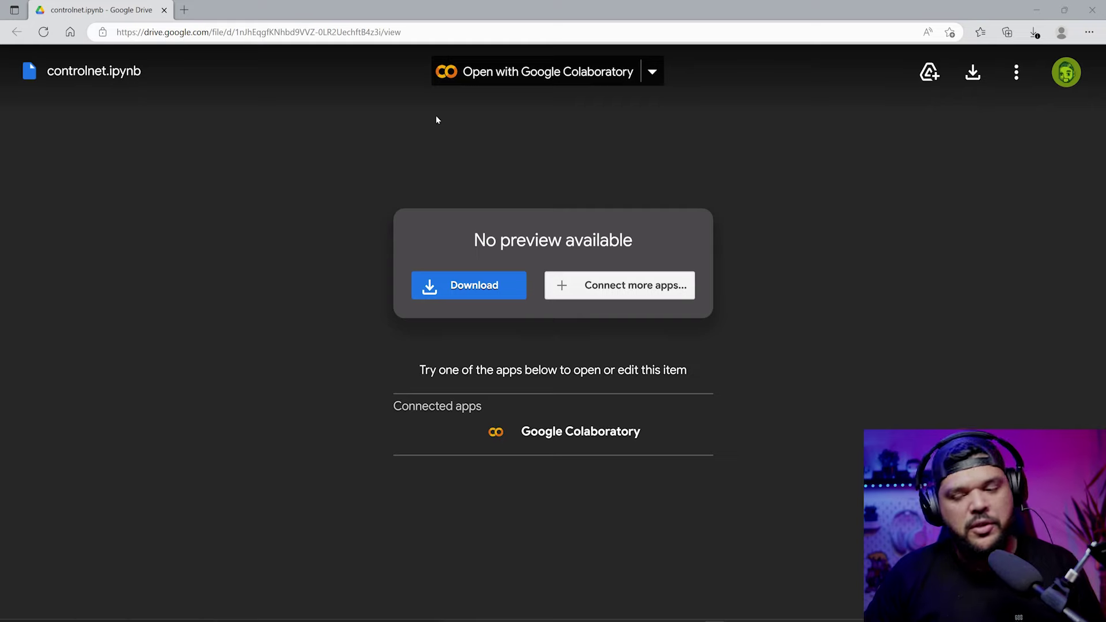
Open controlnet.ipynb in Colab, save a copy to Drive and close the original tab
left_click(521, 74)
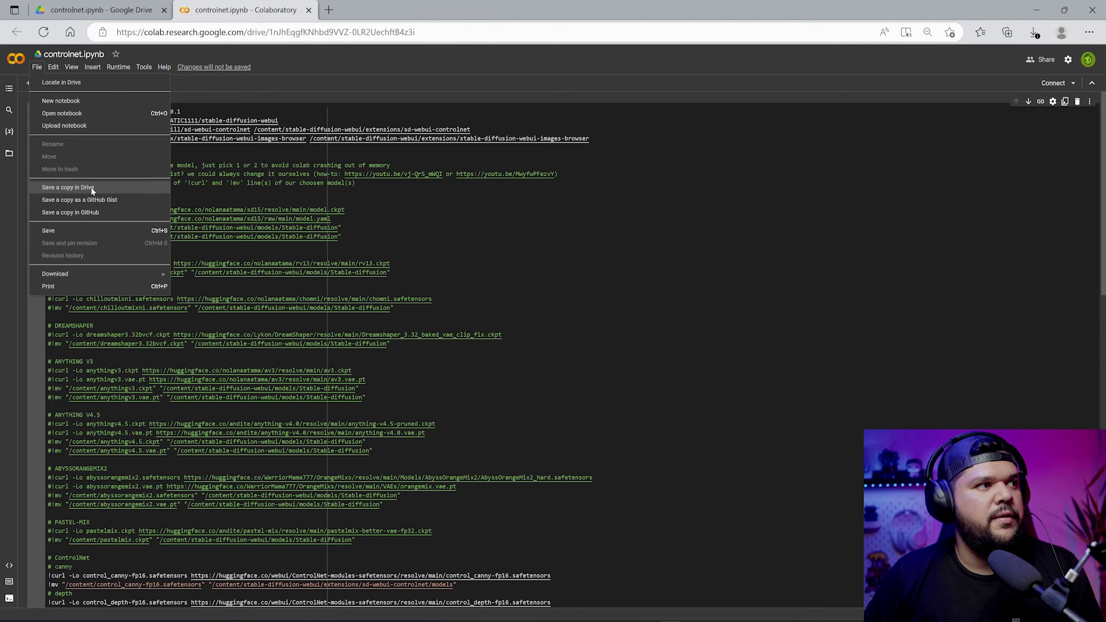
left_click(92, 190)
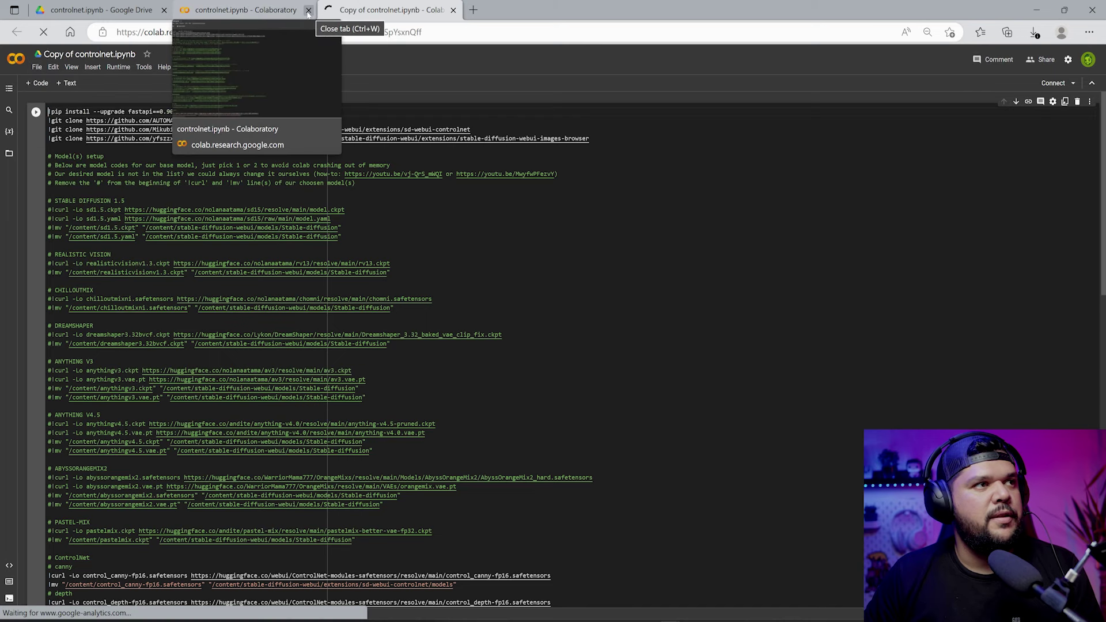
left_click(308, 10)
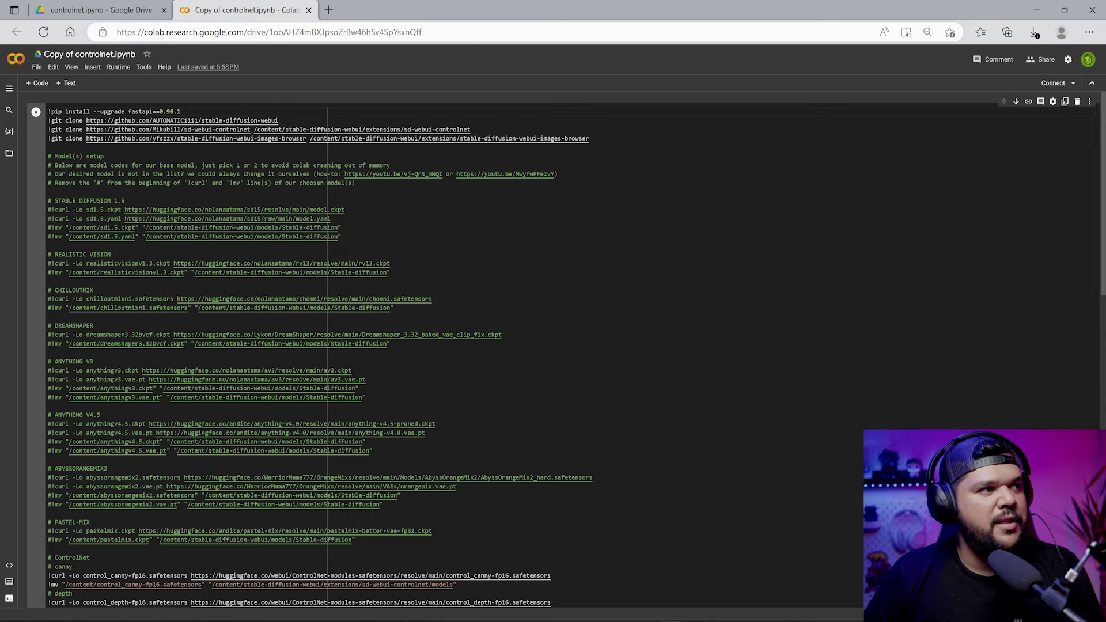
Uncomment the Anything V3 checkpoint and VAE download lines in the notebook's main cell
scroll(553, 346, "down", 2)
scroll(552, 346, "down", 2)
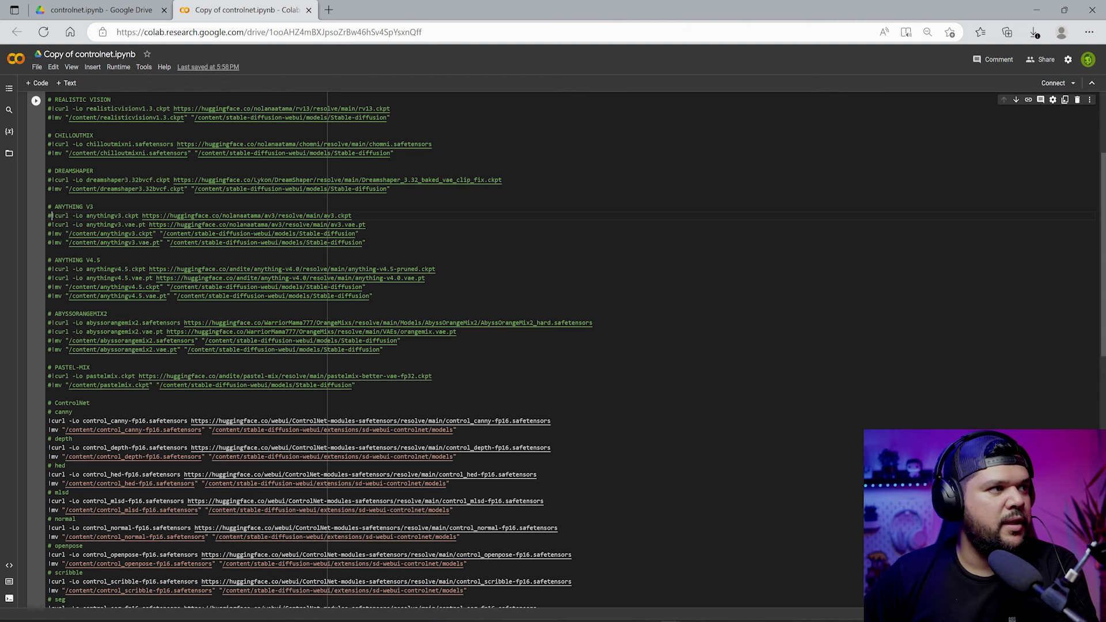
key("ctrl+slash")
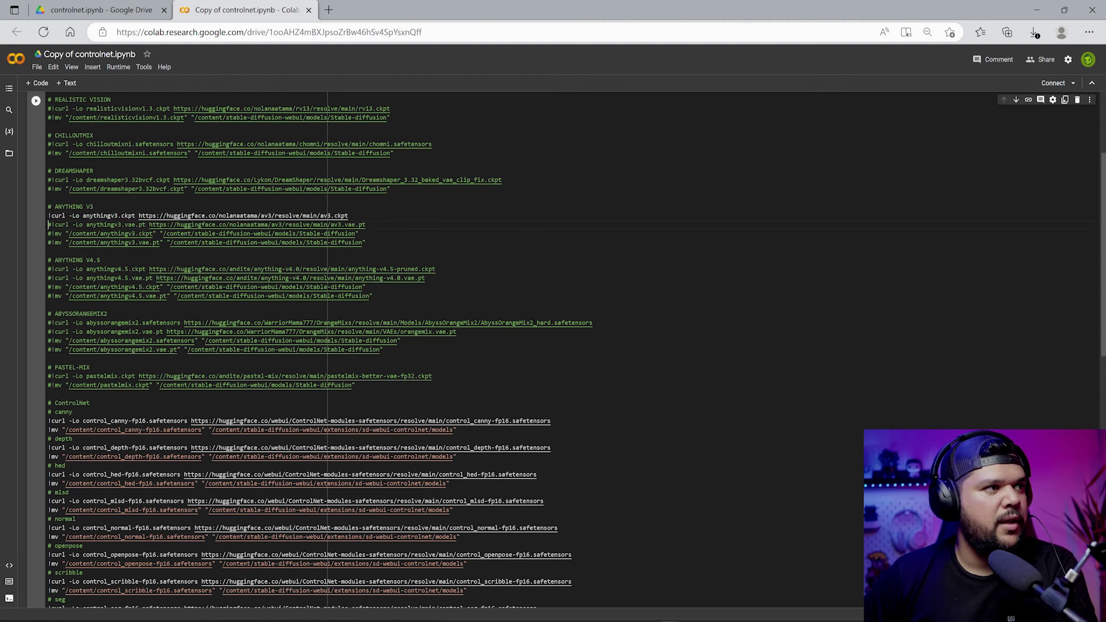
key("BackSpace")
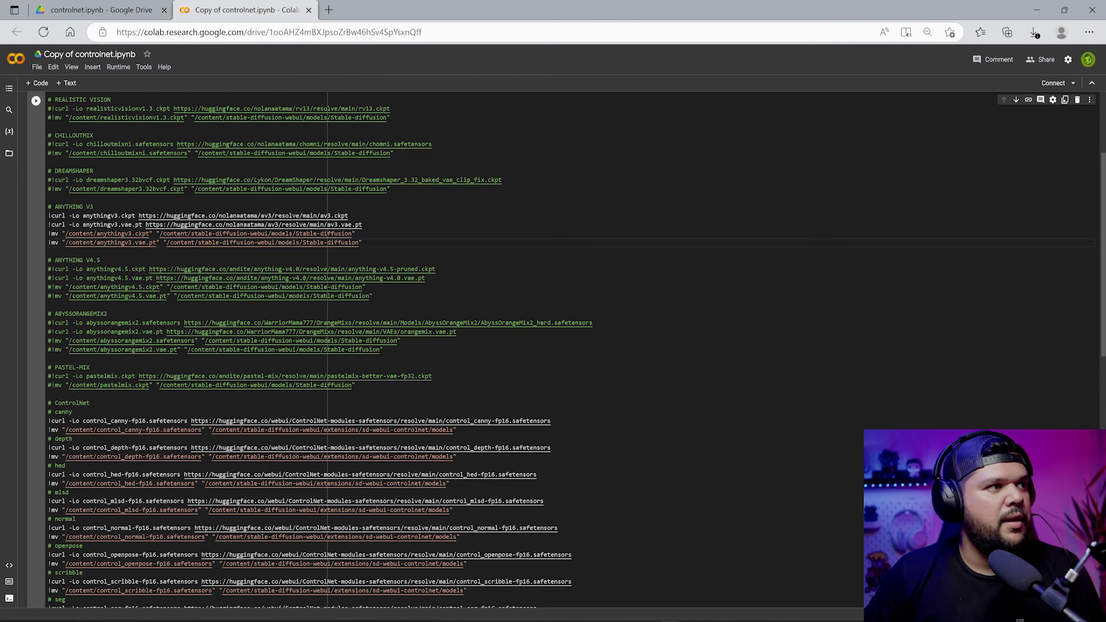
scroll(311, 345, "down", 2)
scroll(311, 346, "up", 4)
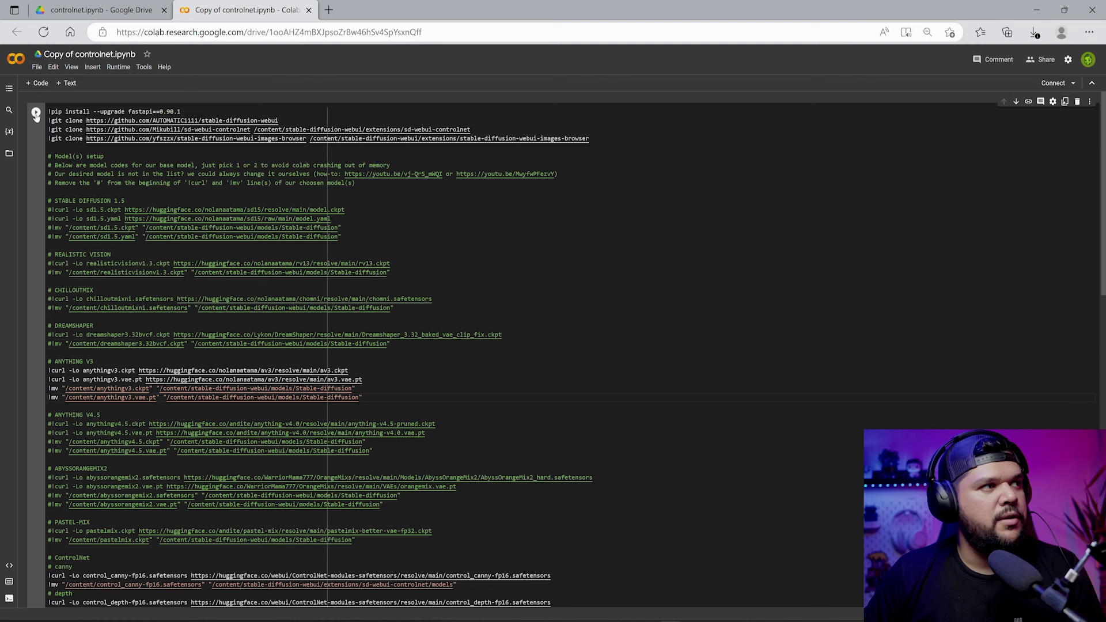
scroll(311, 345, "down", 7)
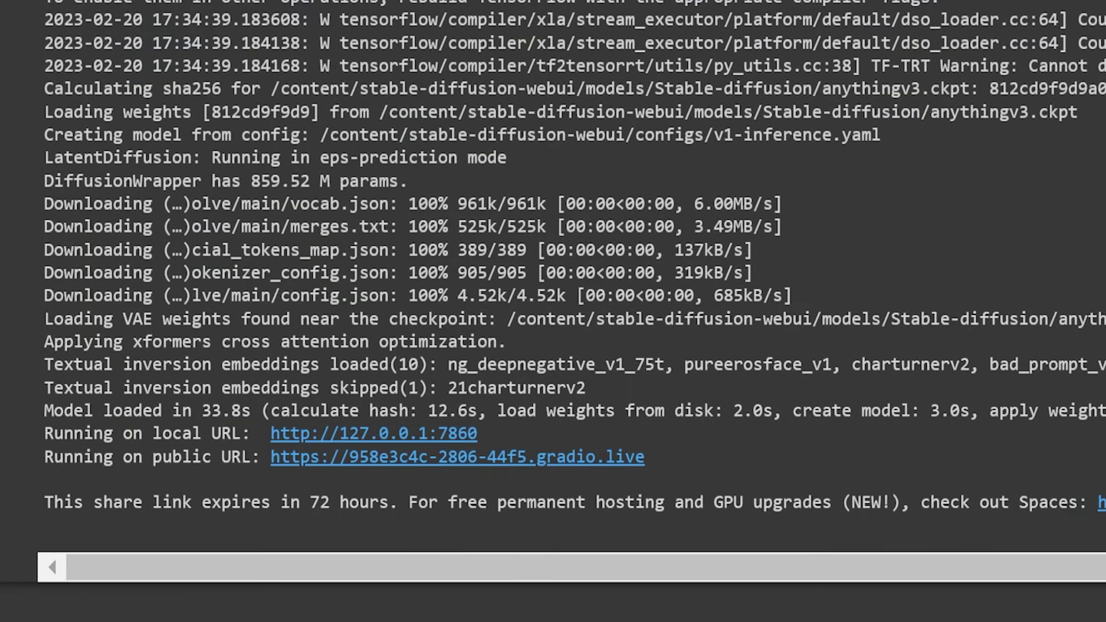
Open the web UI via its public gradio.live link and review the ControlNet README's canny sample images
left_click(539, 458)
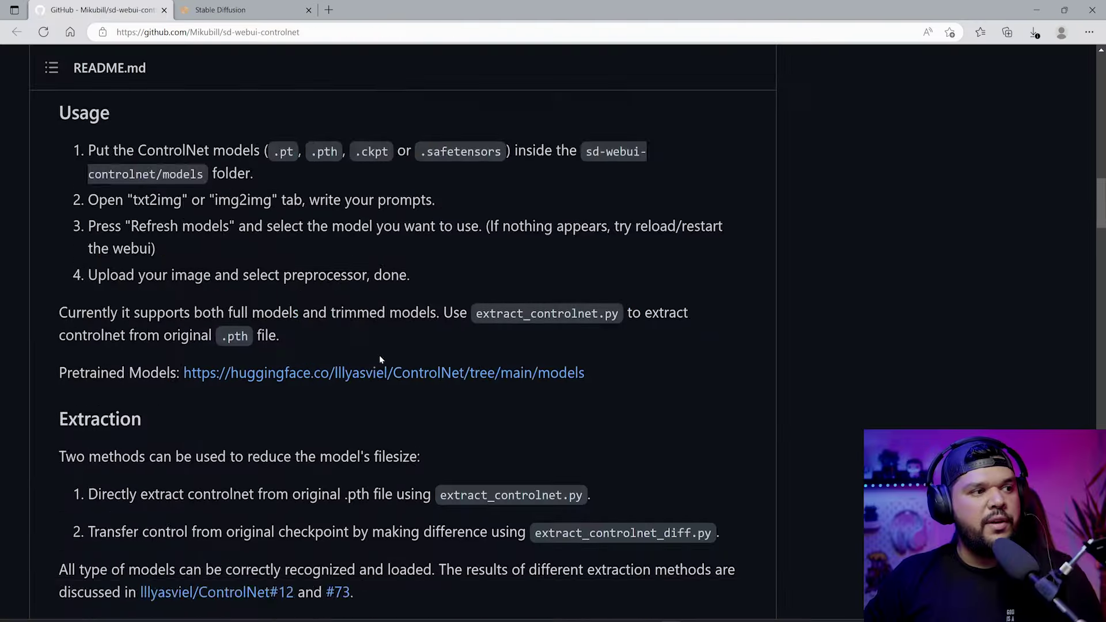
scroll(379, 355, "down", 3)
scroll(380, 362, "down", 15)
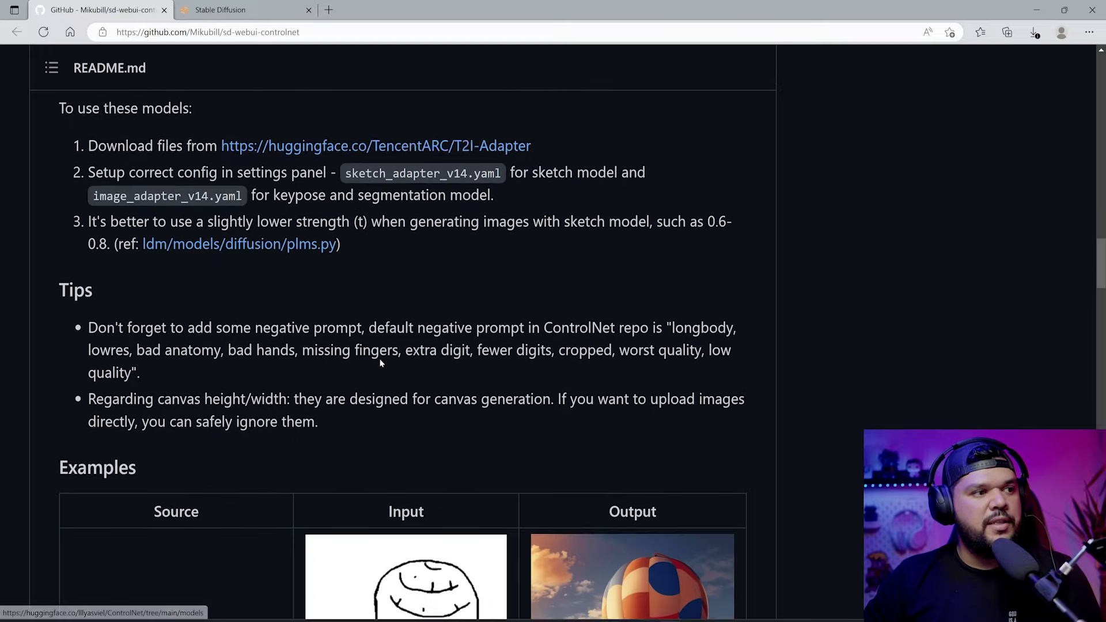
scroll(380, 362, "up", 4)
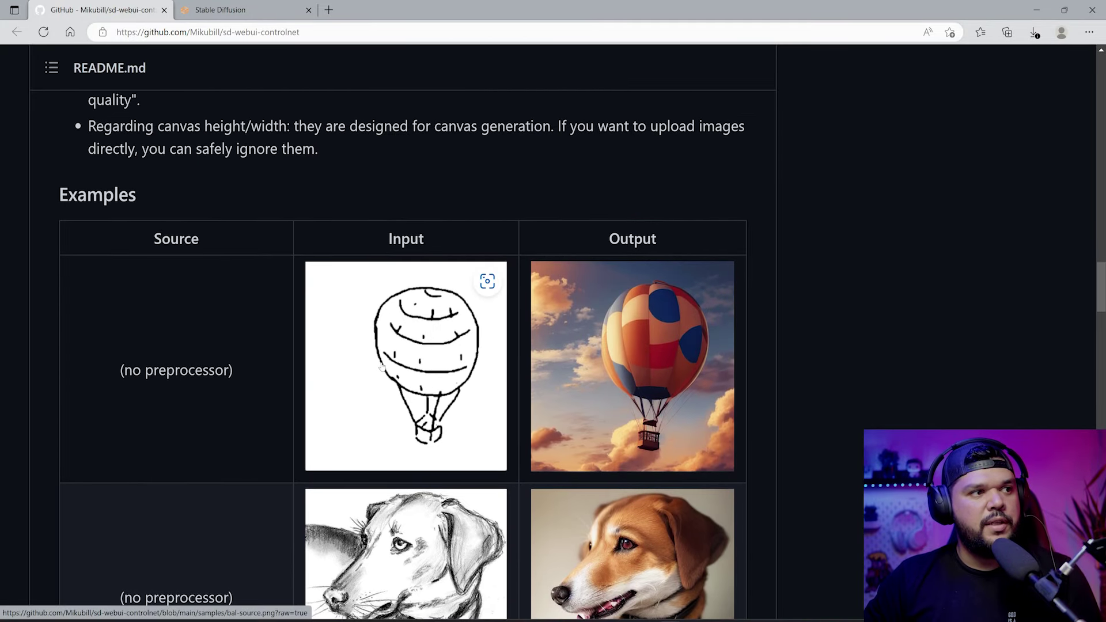
scroll(380, 362, "down", 2)
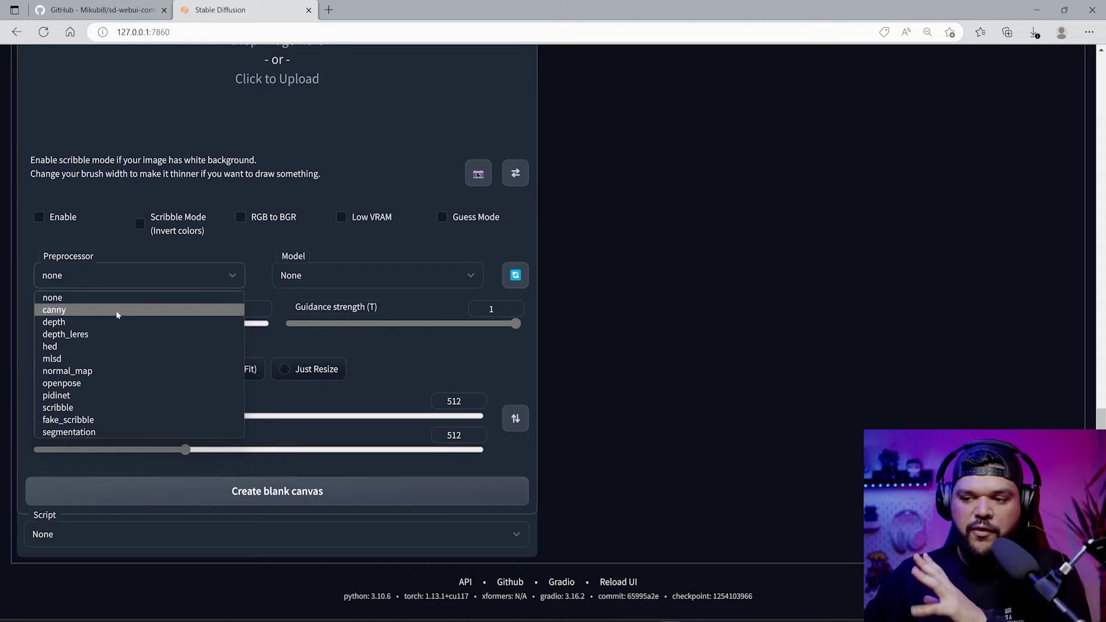
scroll(369, 442, "up", 1)
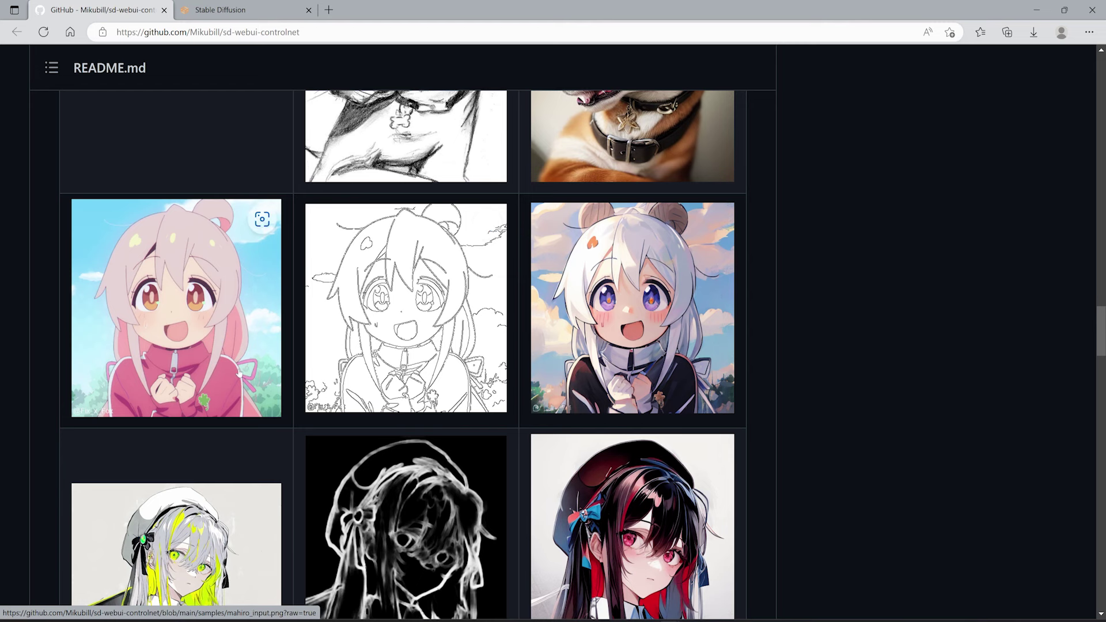
Scroll the README Examples table from the canny anime images down to the normal-map robot
scroll(239, 372, "down", 4)
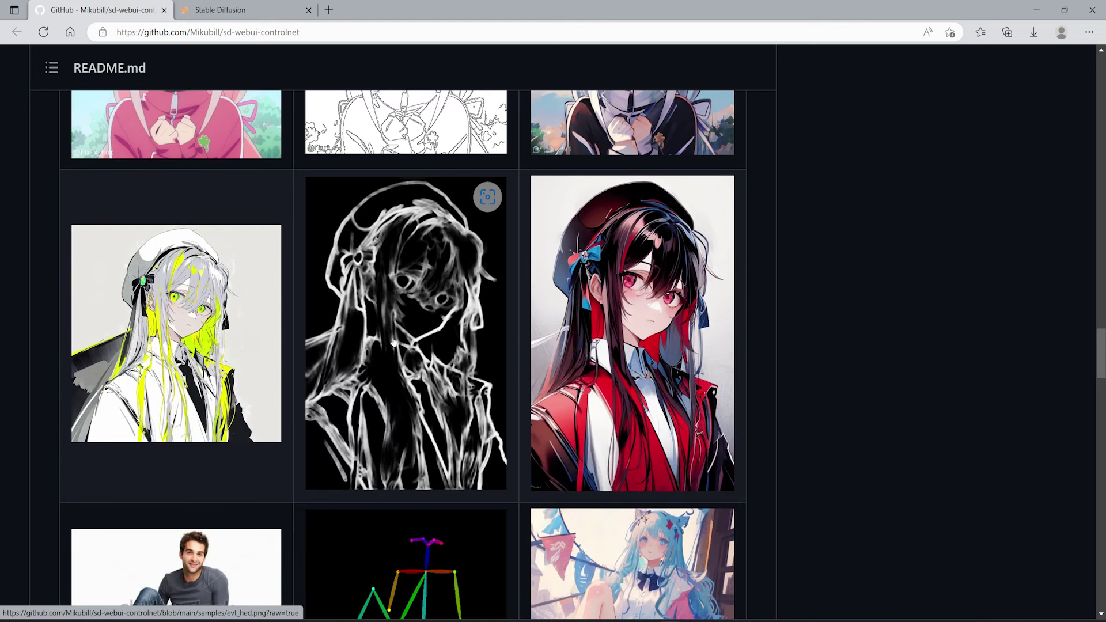
scroll(415, 322, "up", 4)
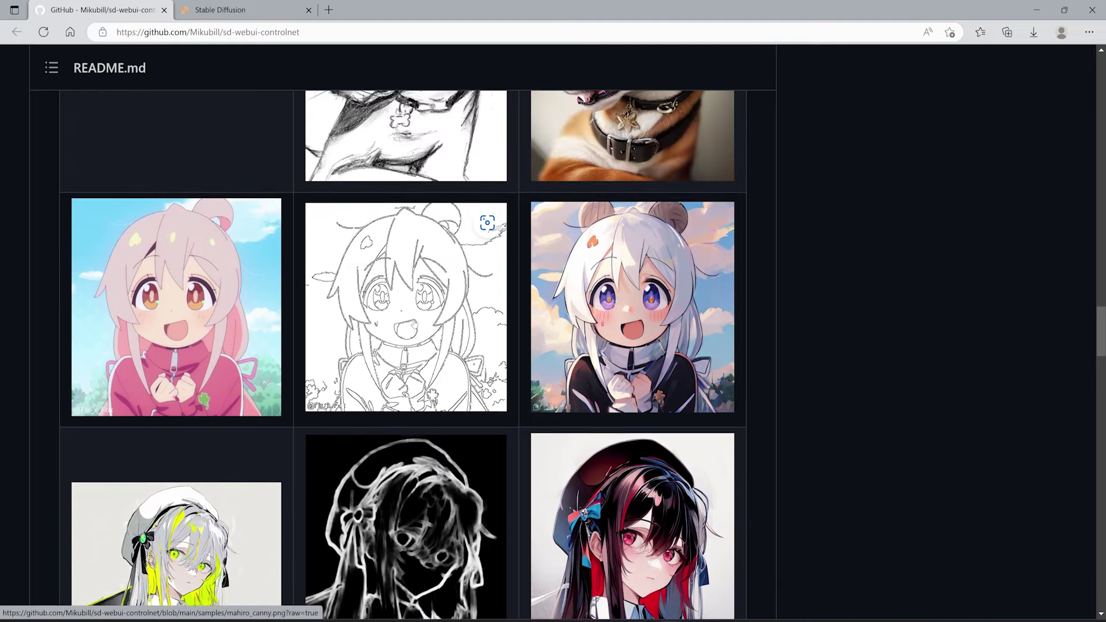
scroll(445, 326, "down", 4)
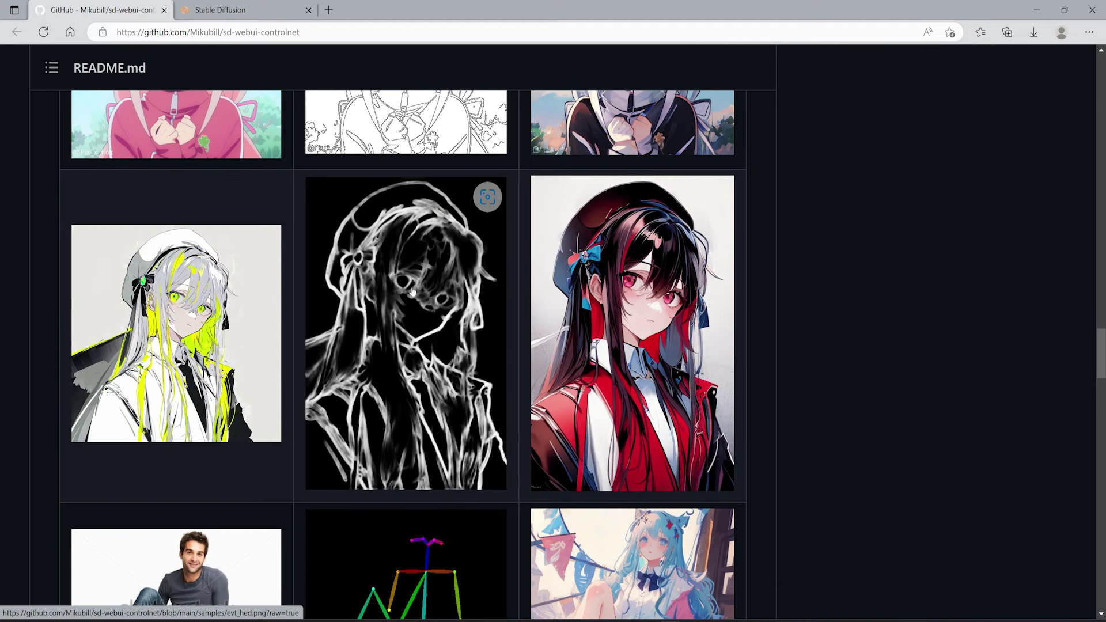
scroll(412, 291, "down", 5)
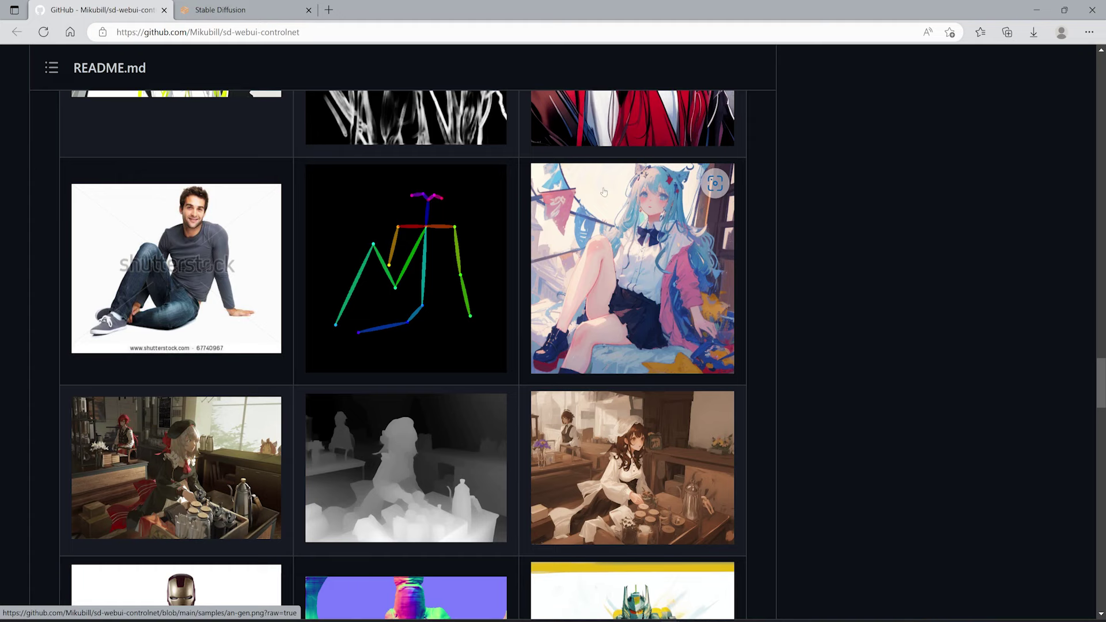
scroll(357, 288, "down", 3)
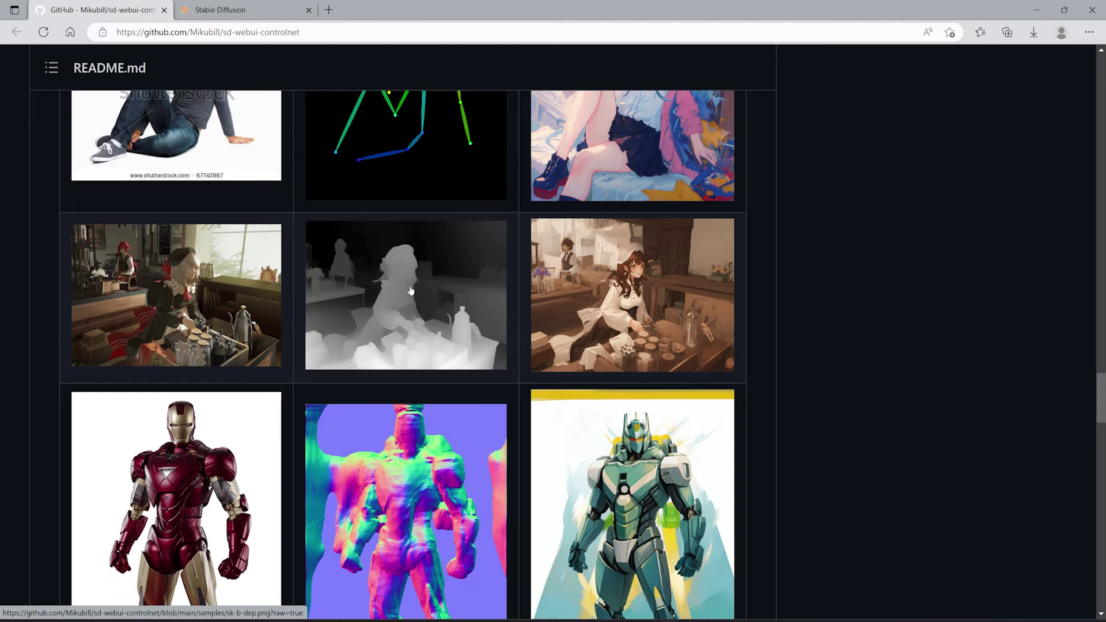
scroll(411, 291, "down", 5)
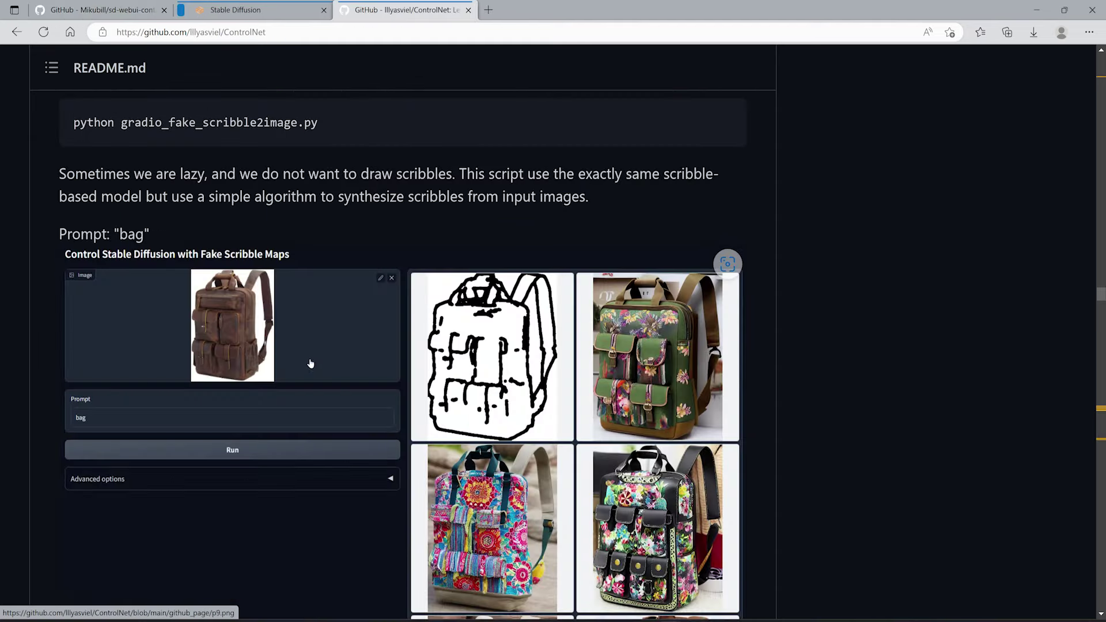
Scroll the original ControlNet README through the fake scribble backpack demo
scroll(310, 364, "up", 1)
scroll(309, 375, "down", 1)
scroll(678, 364, "down", 1)
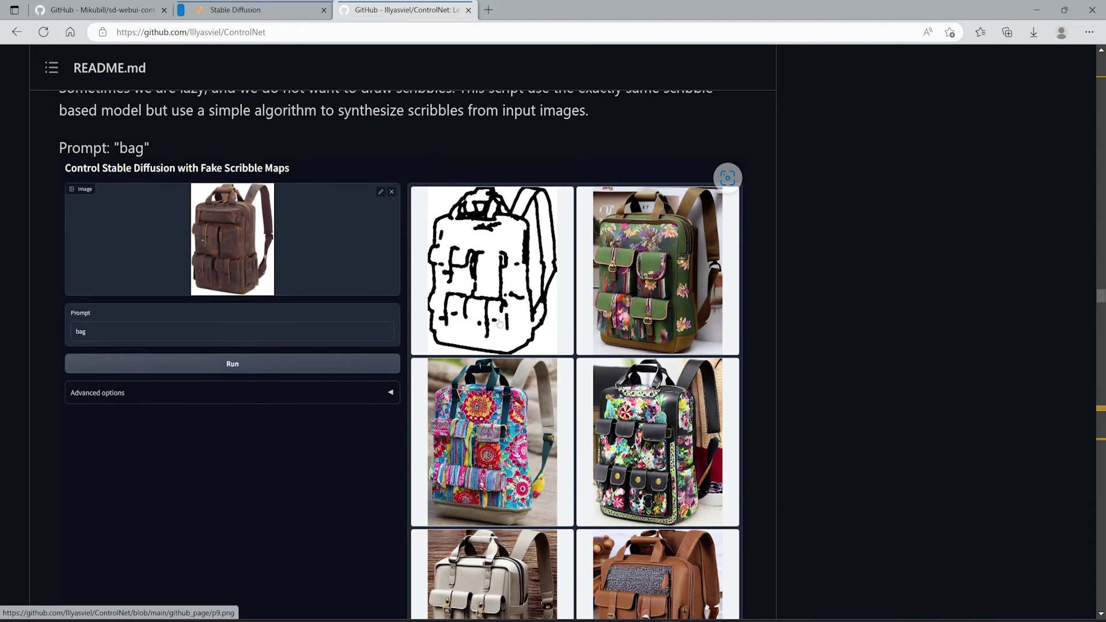
scroll(551, 376, "down", 3)
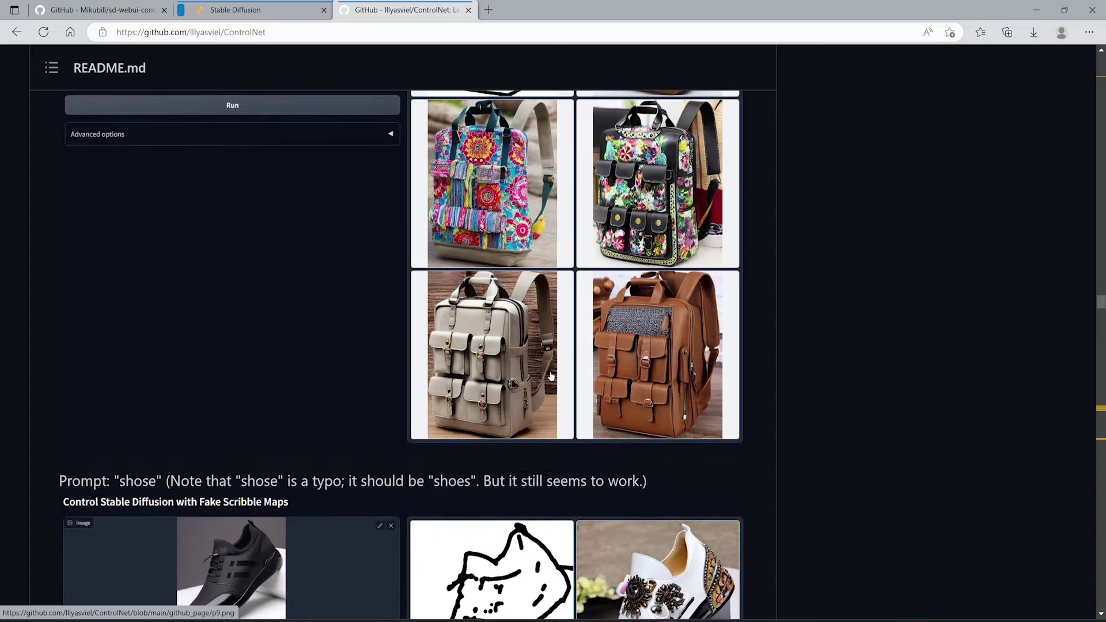
scroll(582, 225, "up", 2)
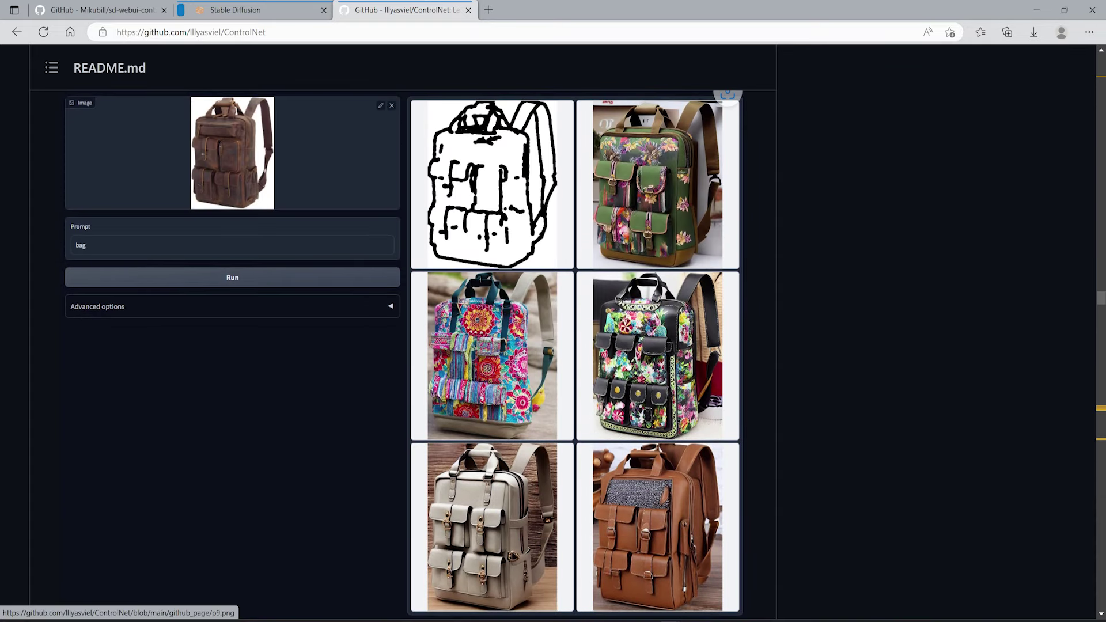
scroll(552, 436, "down", 8)
Search the README for 'mlsd' and continue down past the M-LSD demo to the HED Maps house example
key("ctrl+f")
type("mlsd")
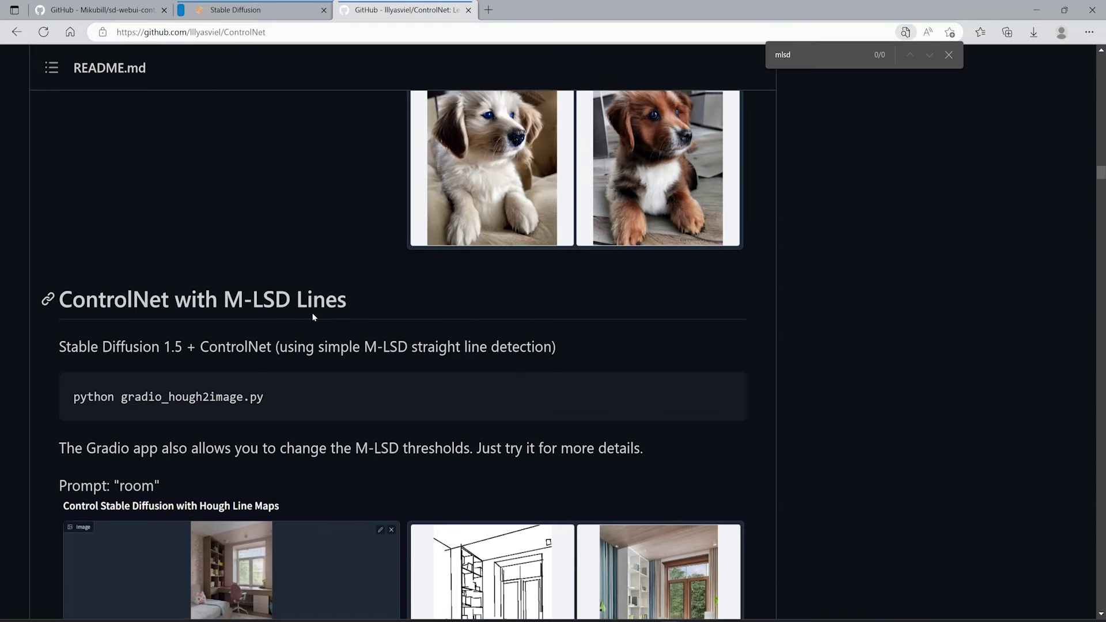
scroll(314, 315, "down", 3)
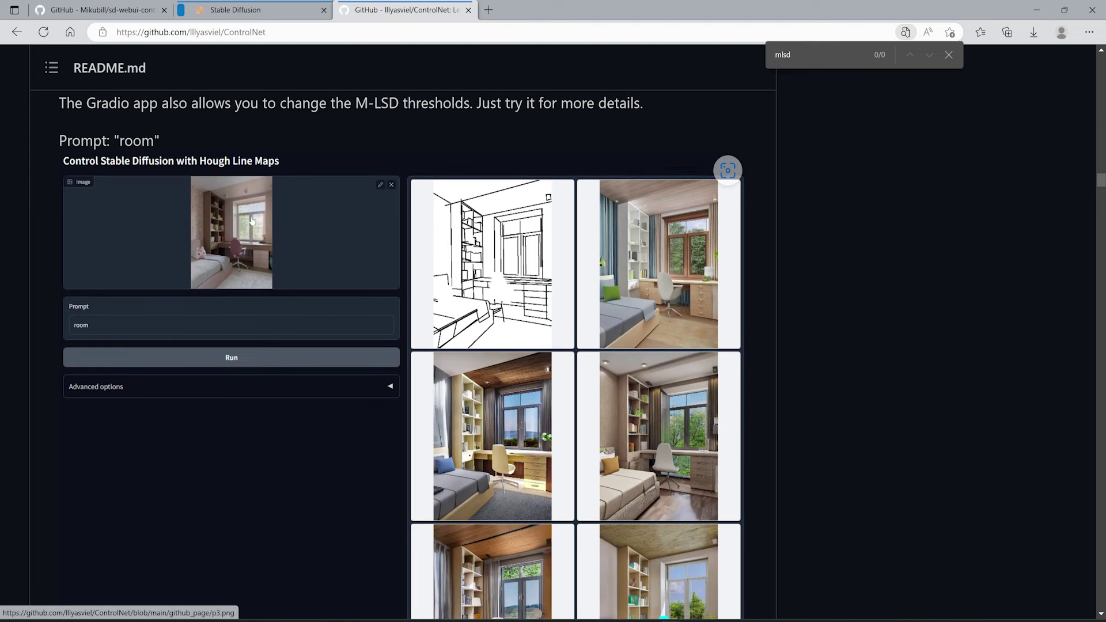
scroll(531, 284, "down", 2)
scroll(530, 283, "up", 4)
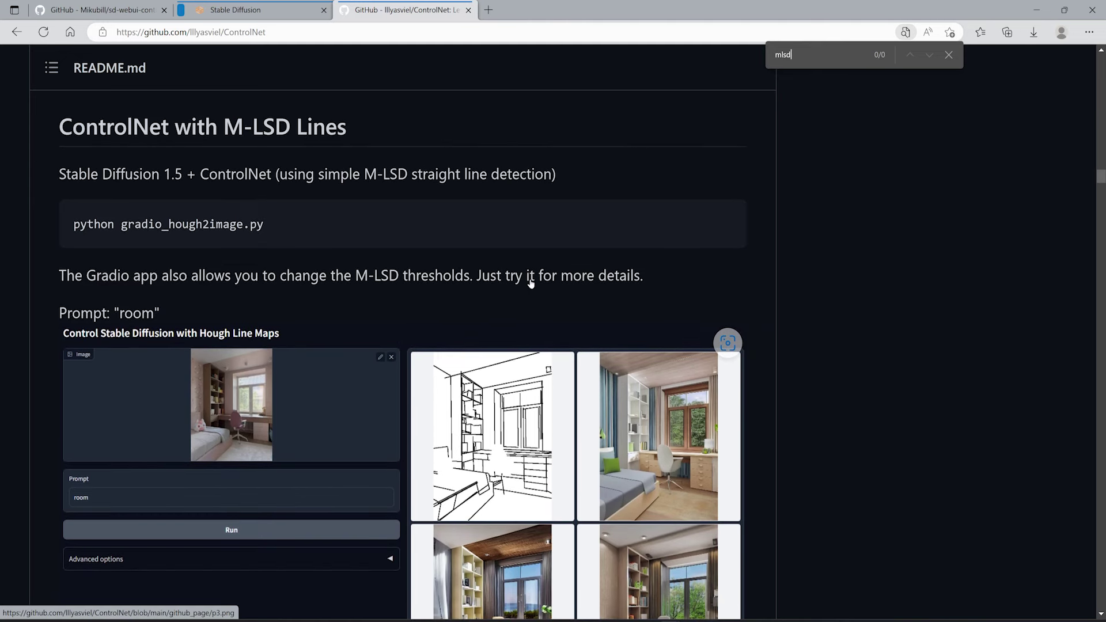
scroll(531, 282, "down", 3)
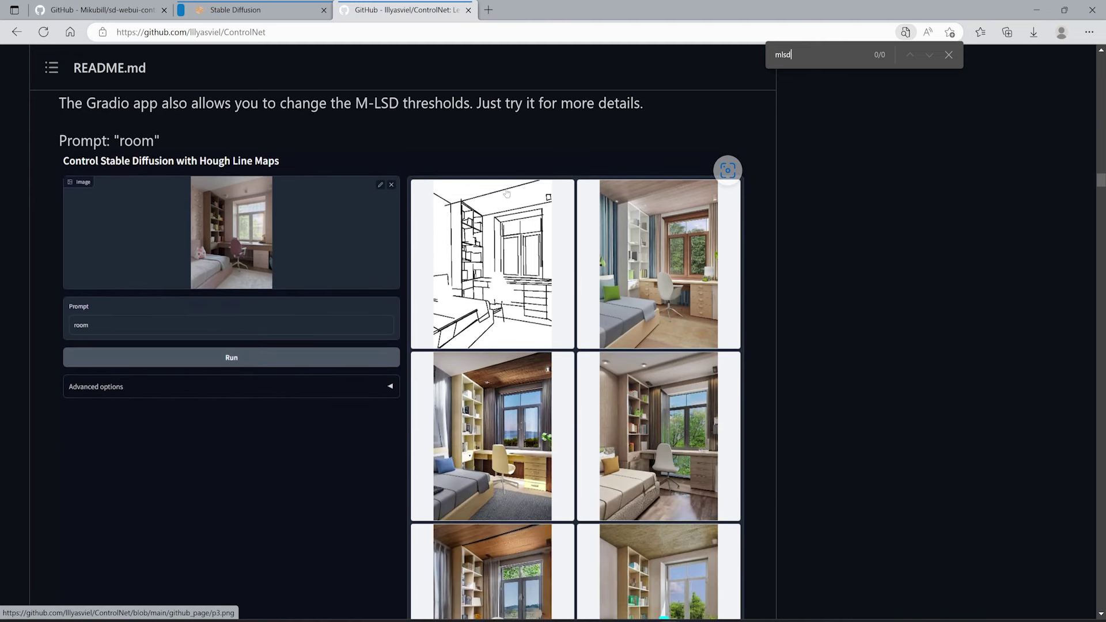
scroll(512, 349, "down", 10)
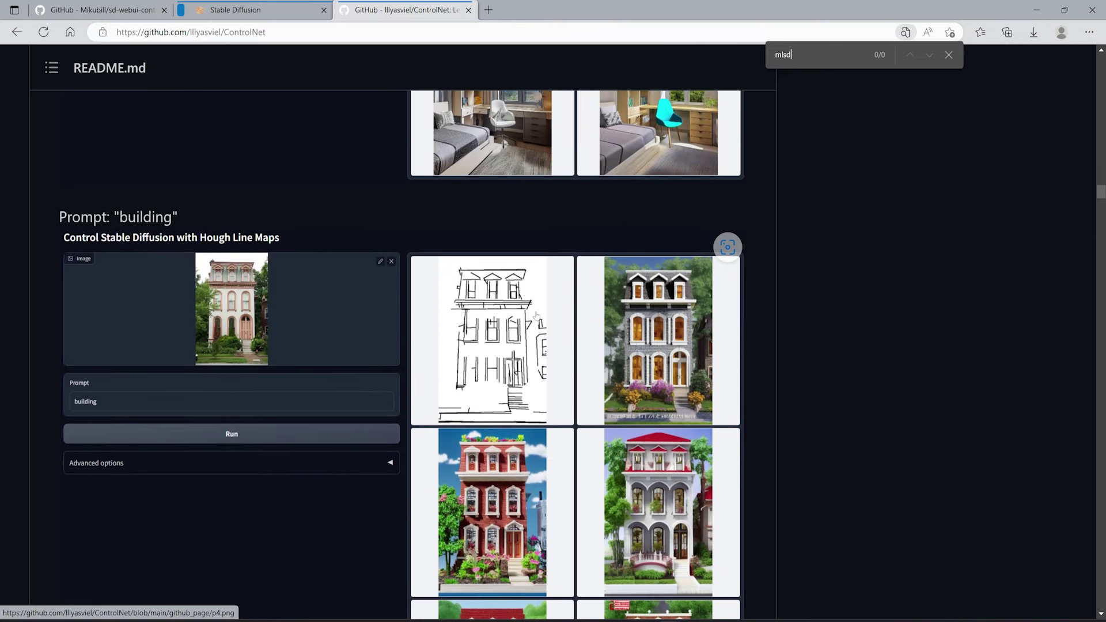
scroll(535, 318, "down", 3)
scroll(536, 318, "up", 8)
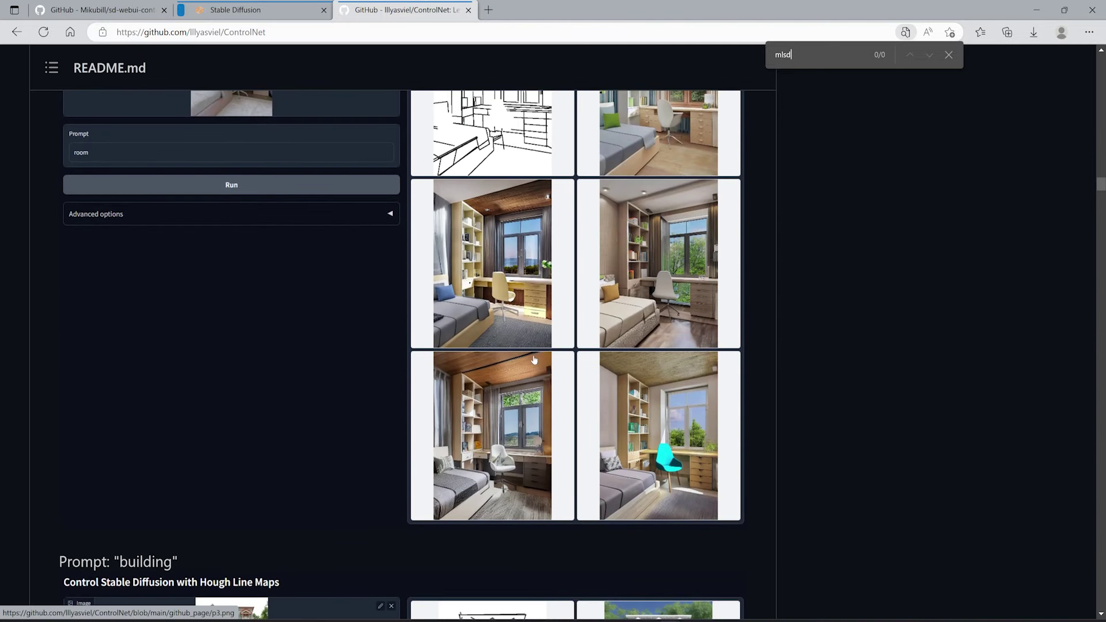
scroll(532, 302, "down", 17)
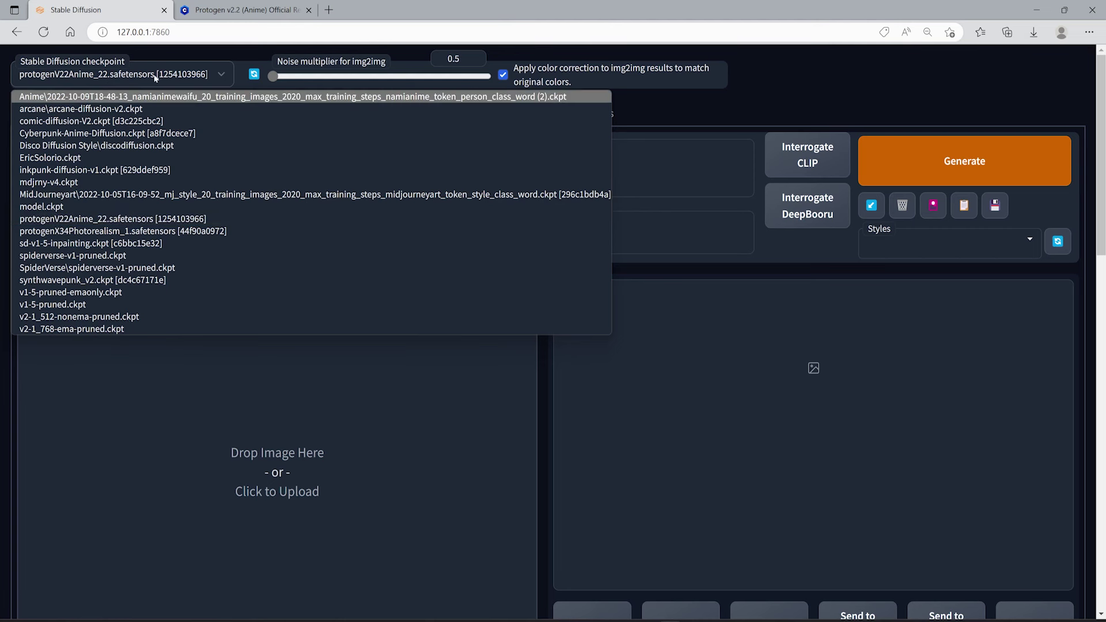
Check the loaded checkpoint and look over the Protogen anime model's page
left_click(39, 91)
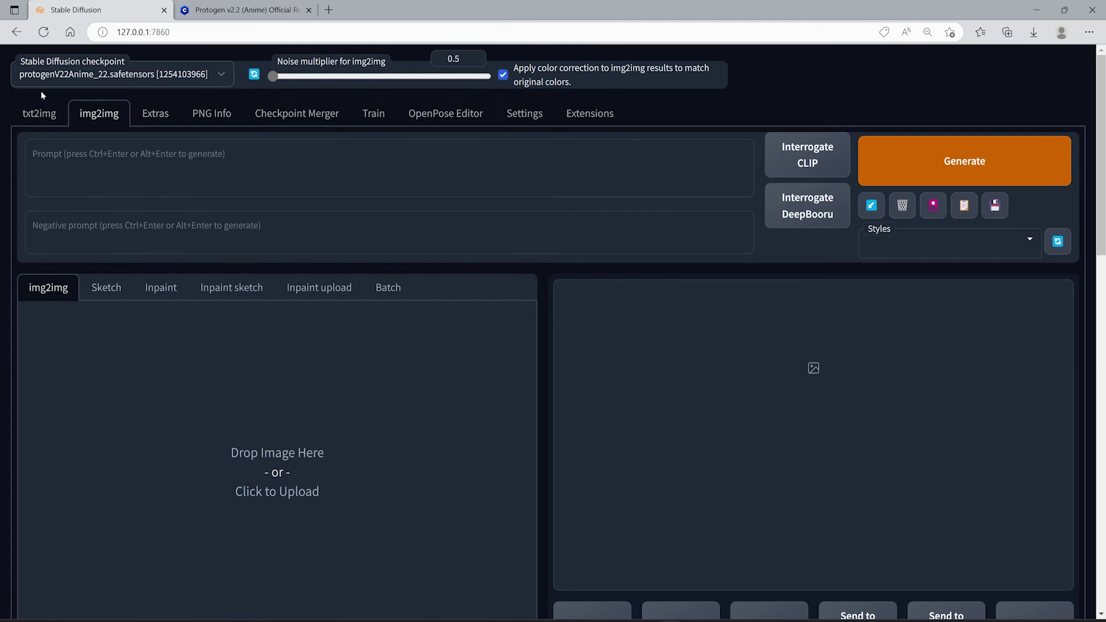
left_click(245, 10)
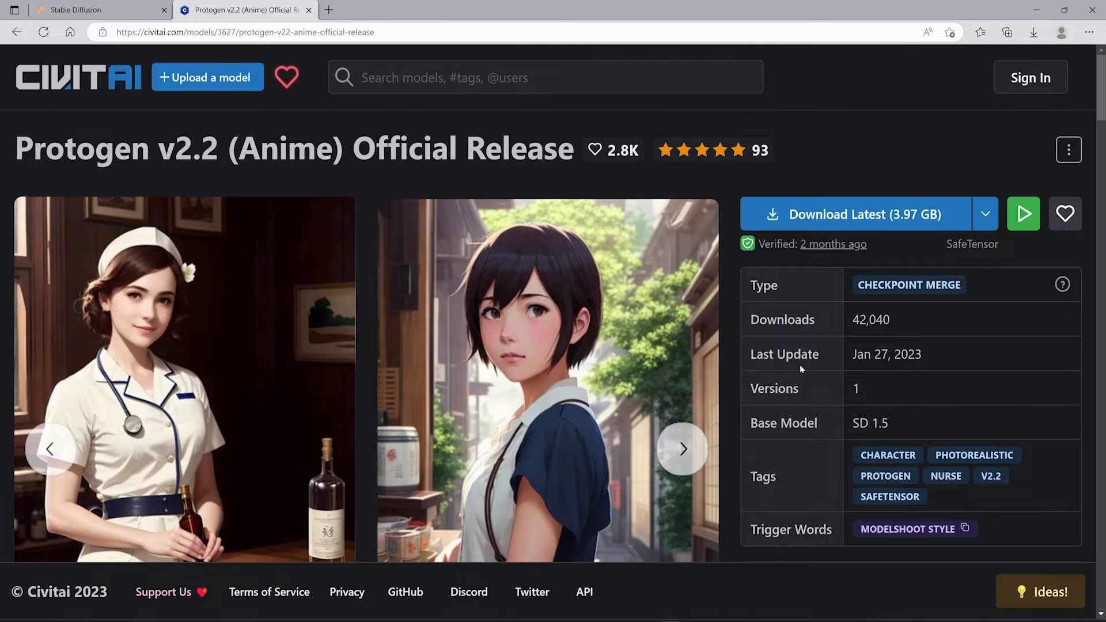
scroll(800, 365, "down", 4)
scroll(800, 366, "down", 2)
scroll(800, 366, "up", 4)
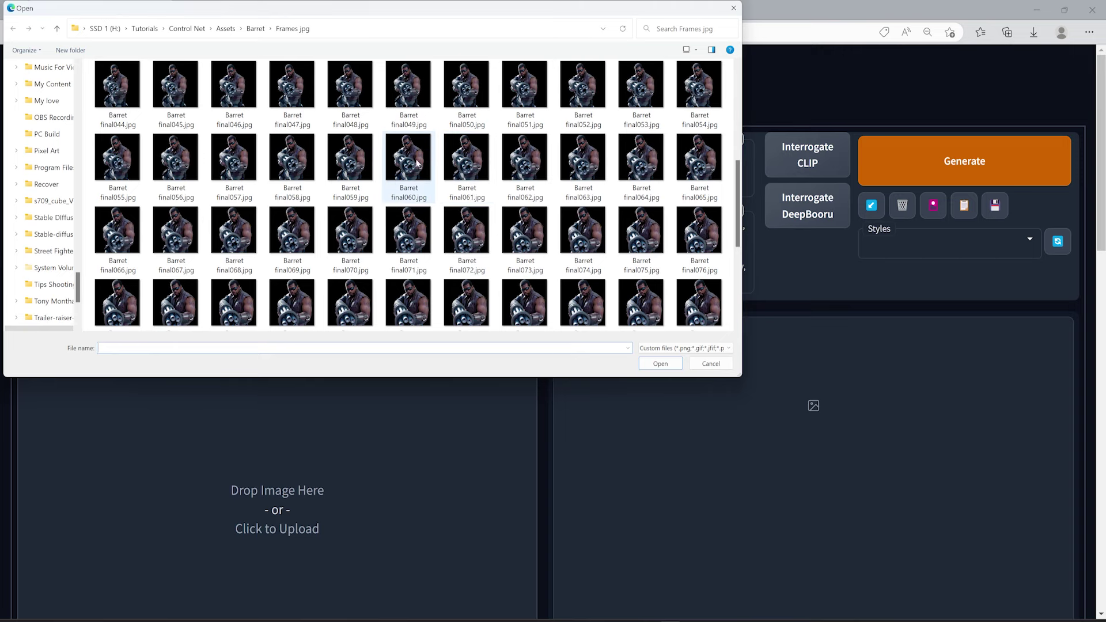
Load Barret final060.jpg as the img2img input and fill in the anime prompts
double_click(416, 192)
left_click(86, 153)
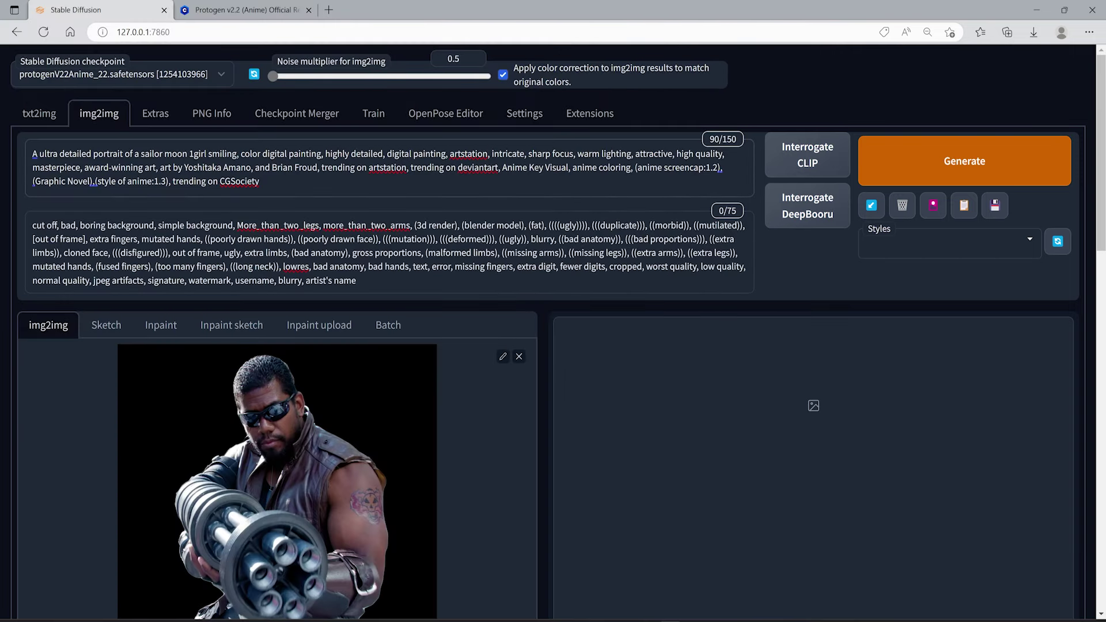
scroll(320, 375, "down", 9)
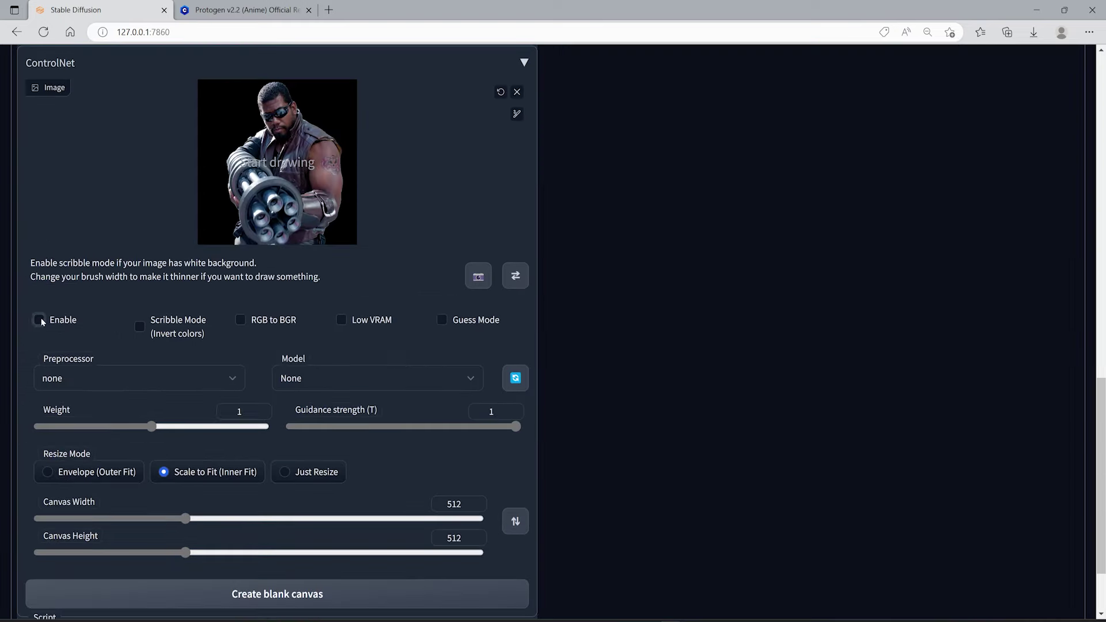
Enable ControlNet and lower the denoising strength to about 0.6
left_click(41, 321)
scroll(113, 362, "up", 4)
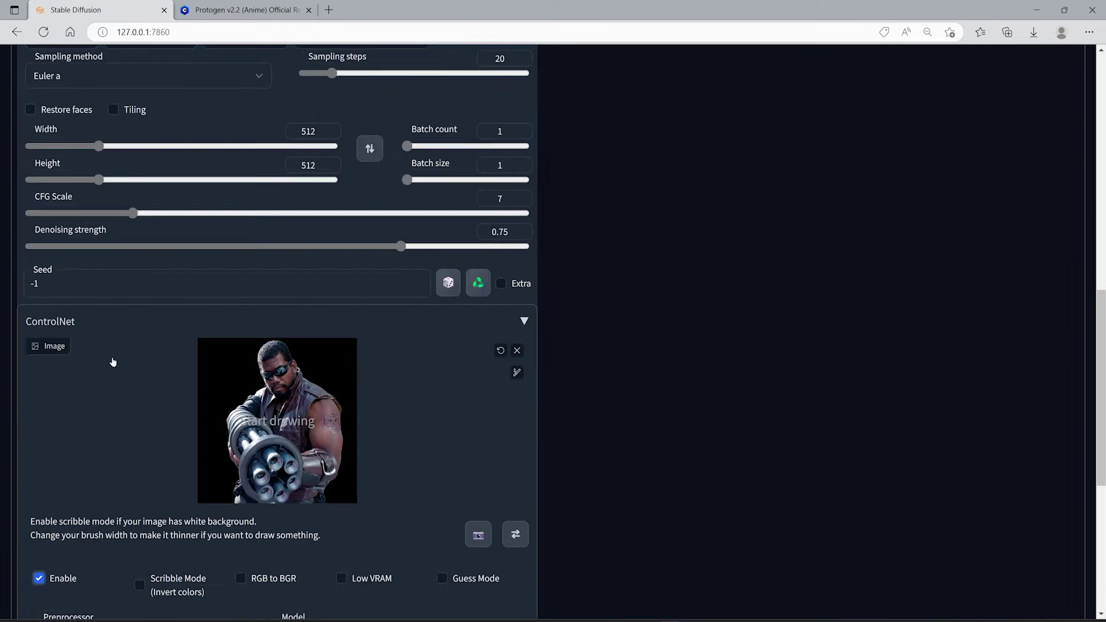
scroll(113, 362, "up", 3)
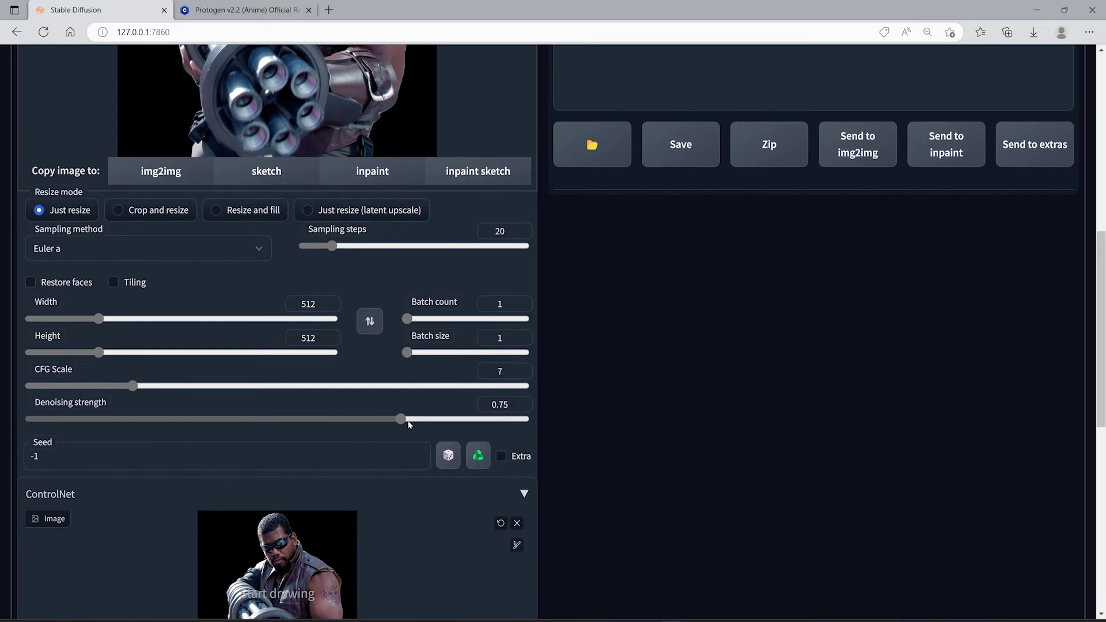
left_click_drag(399, 419, 326, 427)
scroll(326, 428, "down", 9)
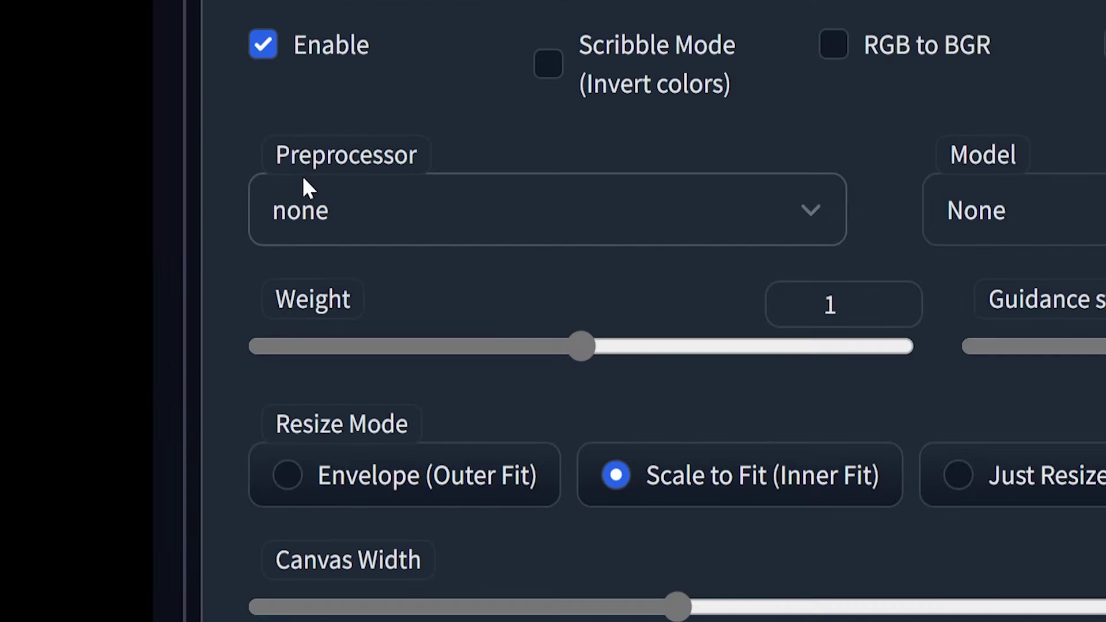
Set the ControlNet preprocessor to canny and the model to control_sd15_canny
left_click(355, 192)
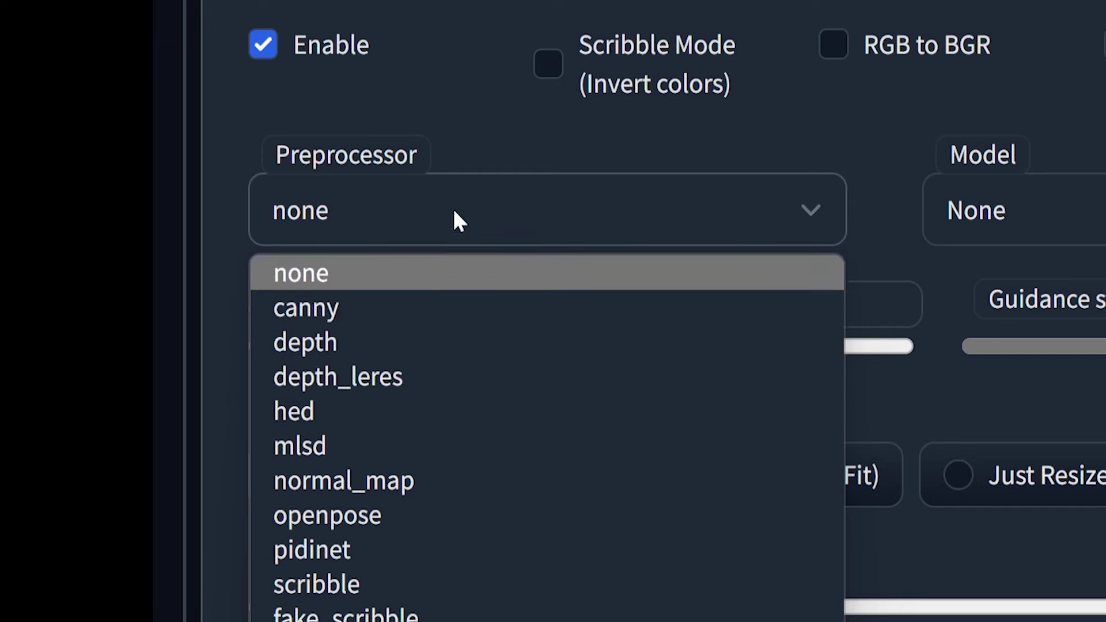
left_click(463, 313)
left_click(991, 206)
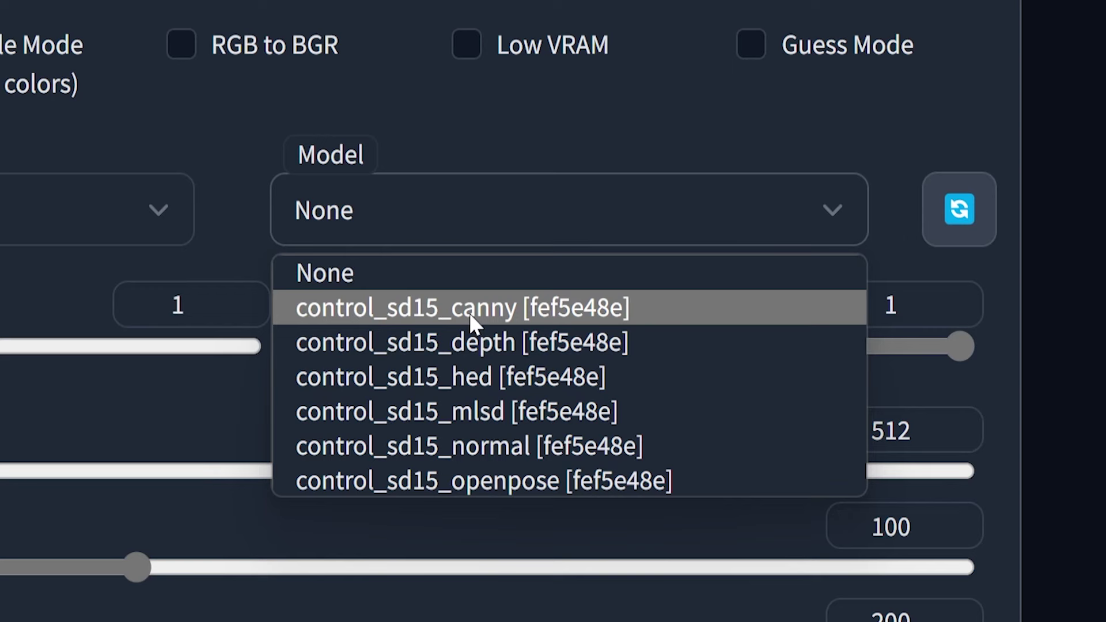
left_click(469, 313)
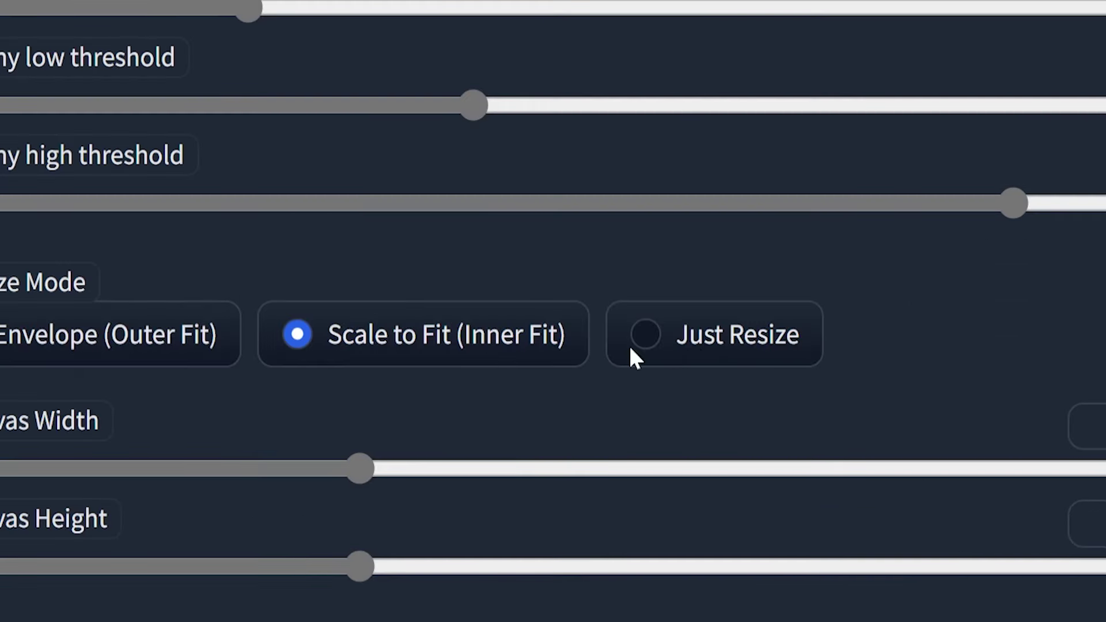
Try Just Resize, return resizing to Scale to Fit, and set guidance strength 0.5
left_click(718, 362)
left_click(497, 369)
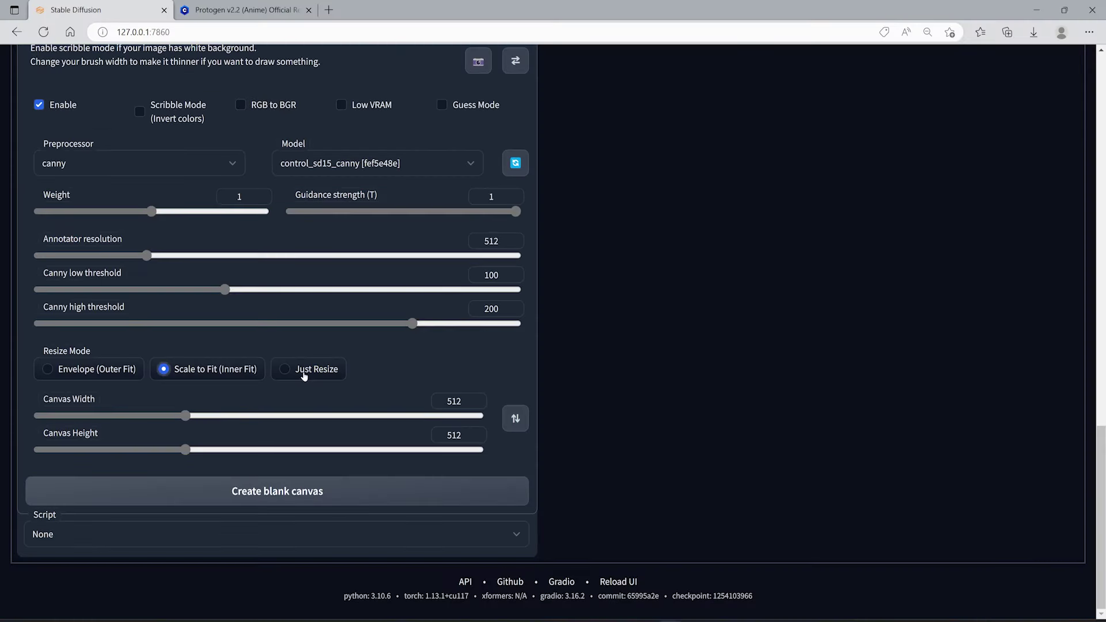
left_click(527, 359)
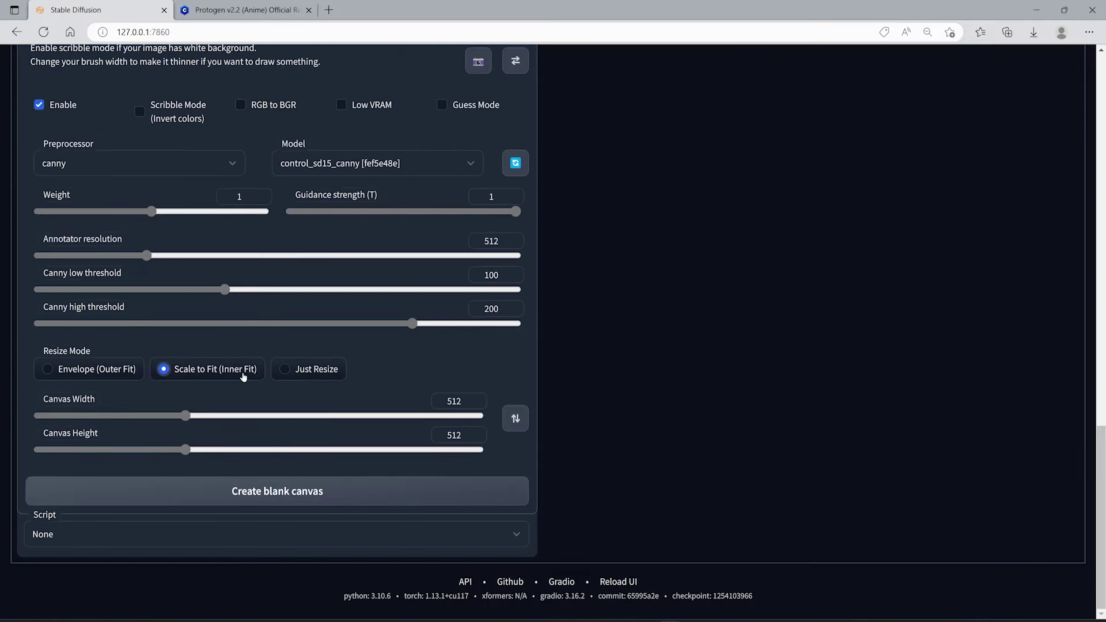
left_click(300, 374)
left_click(247, 375)
scroll(414, 382, "up", 3)
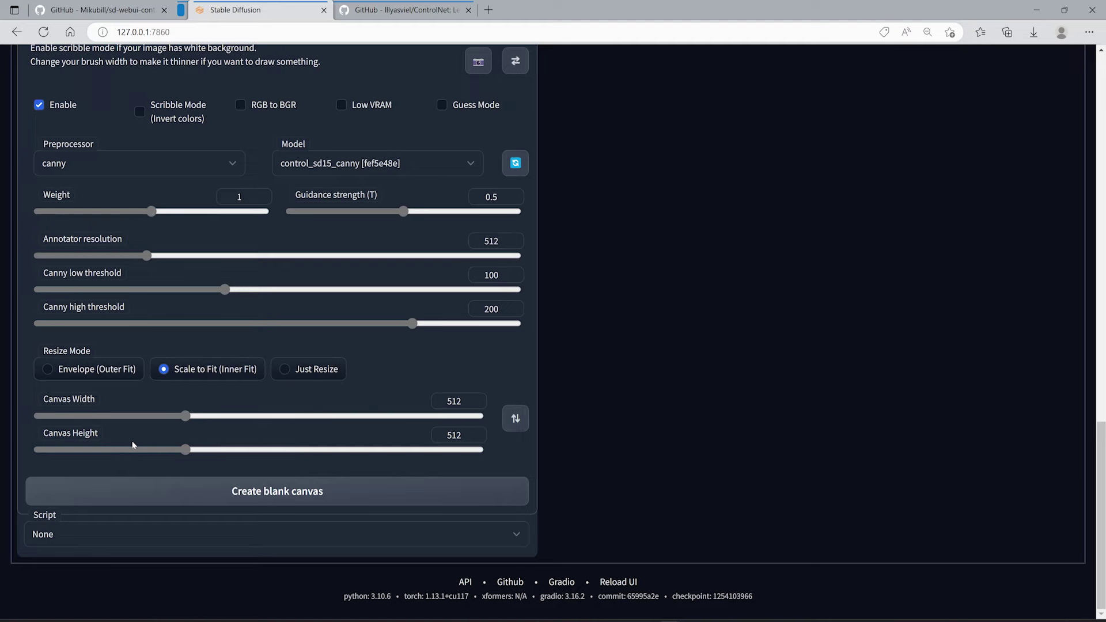
Edit the positive prompt to begin 'A ultra detailed portrait of Barret with a gatling gun'
scroll(452, 432, "up", 9)
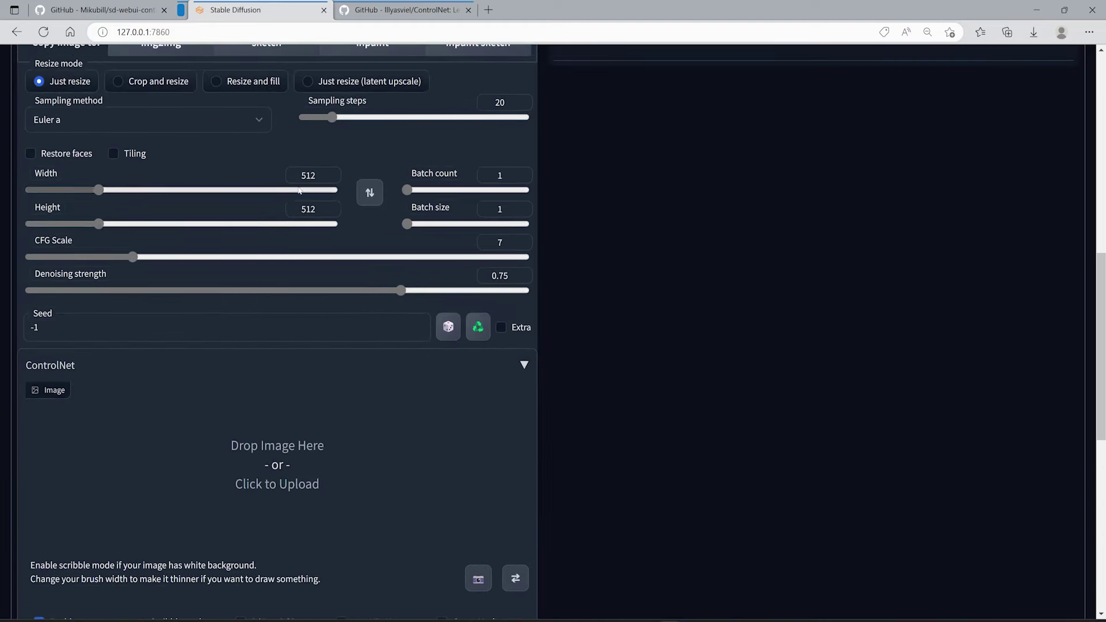
scroll(331, 247, "down", 9)
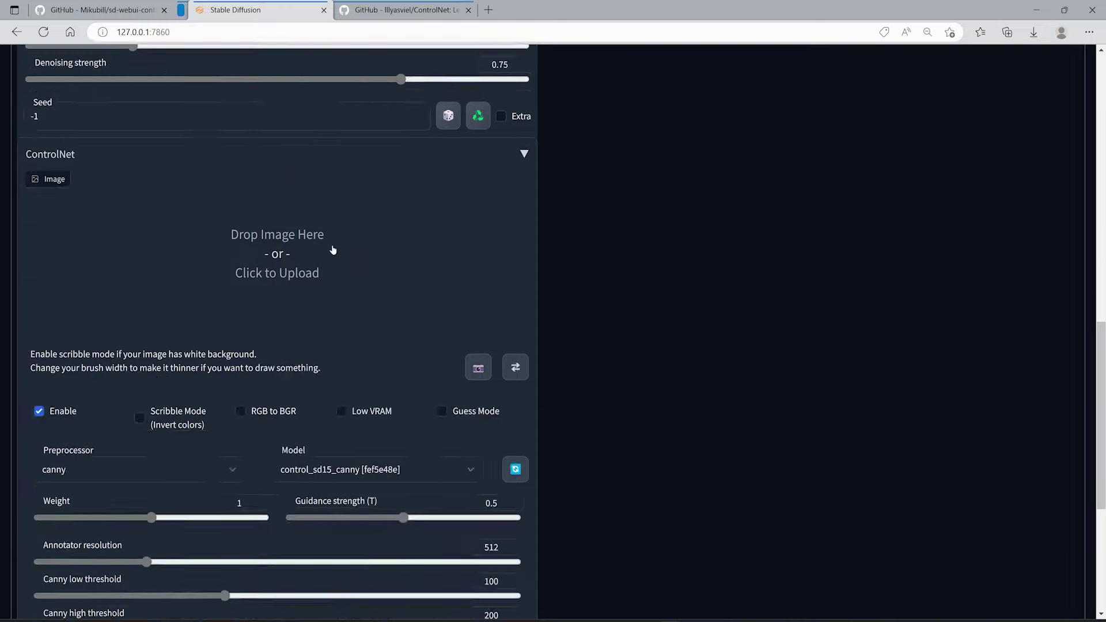
scroll(282, 178, "up", 9)
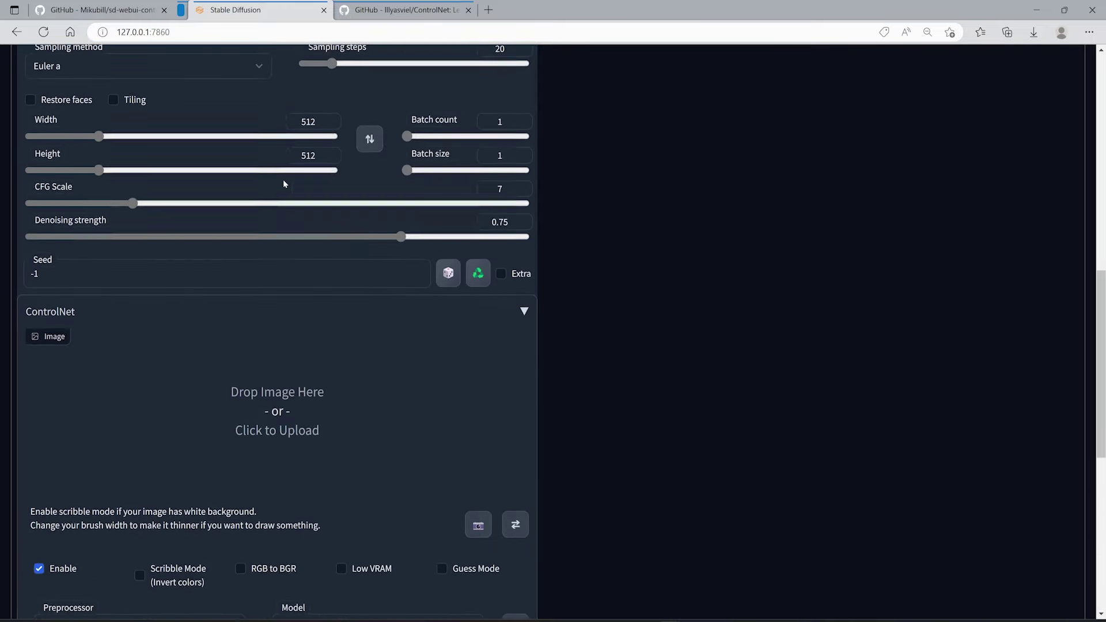
scroll(279, 212, "down", 7)
scroll(306, 257, "down", 2)
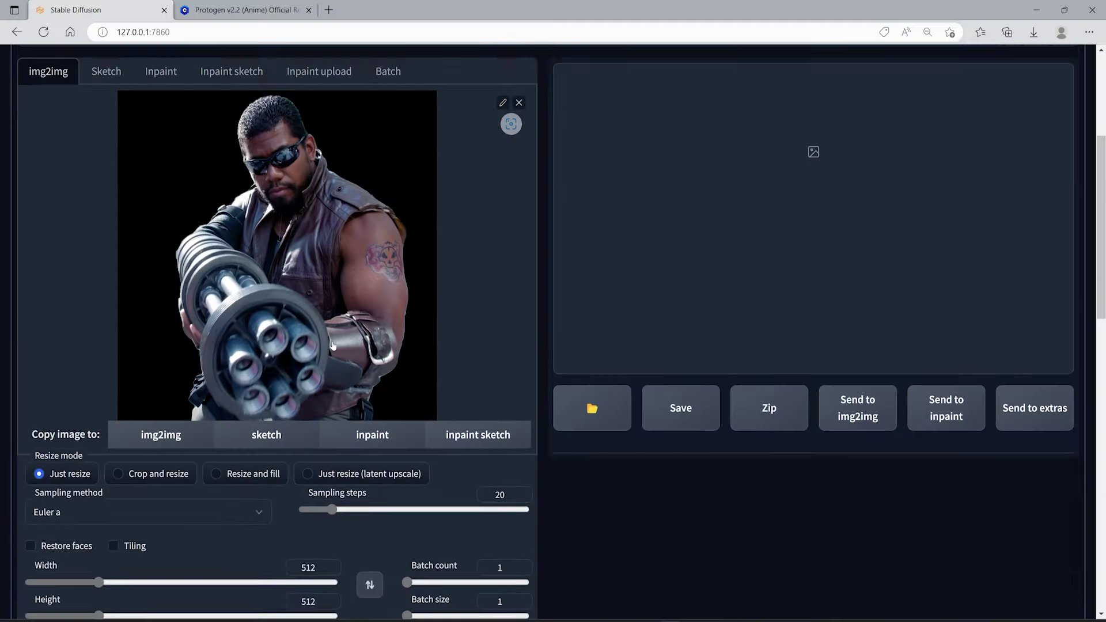
scroll(333, 346, "up", 2)
scroll(333, 345, "up", 3)
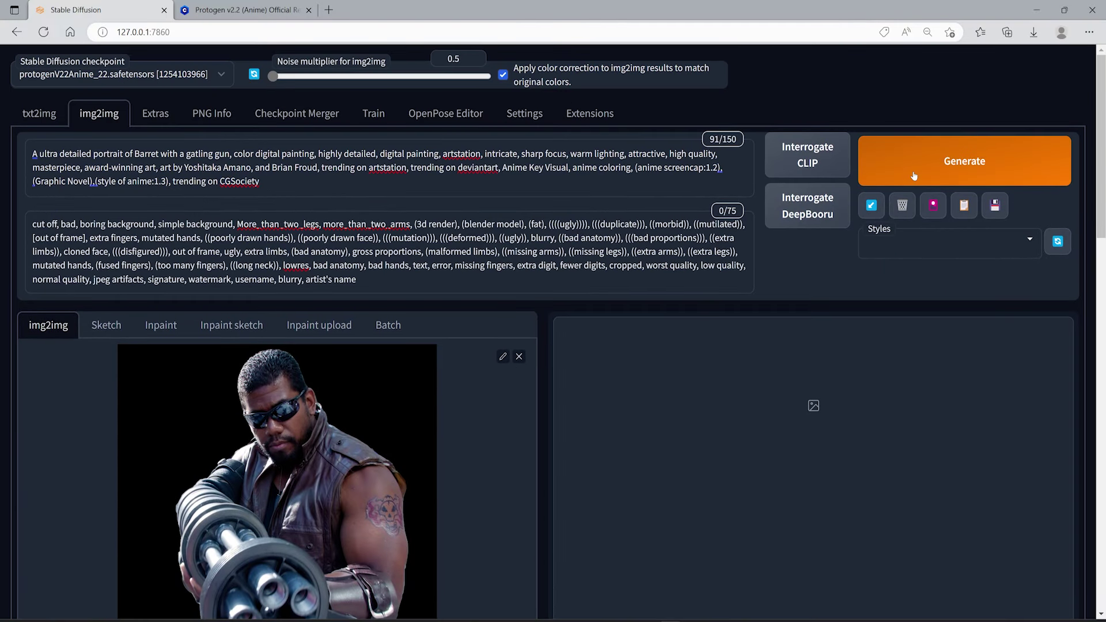
Generate the anime Barret frame and view the render instead of the edge map
left_click(915, 171)
scroll(765, 367, "down", 2)
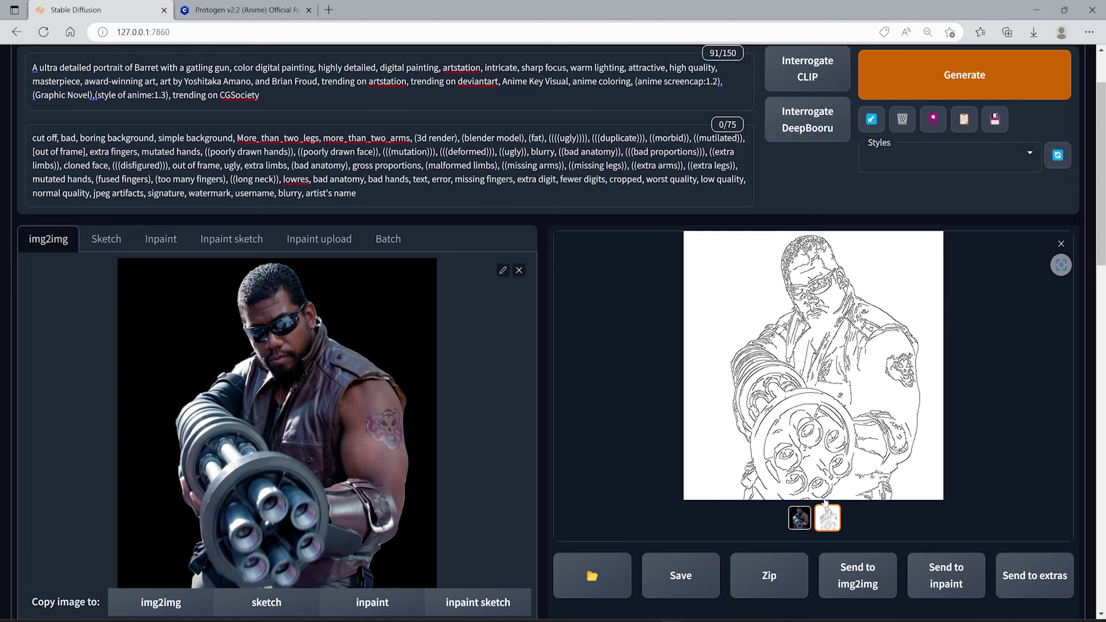
left_click(798, 517)
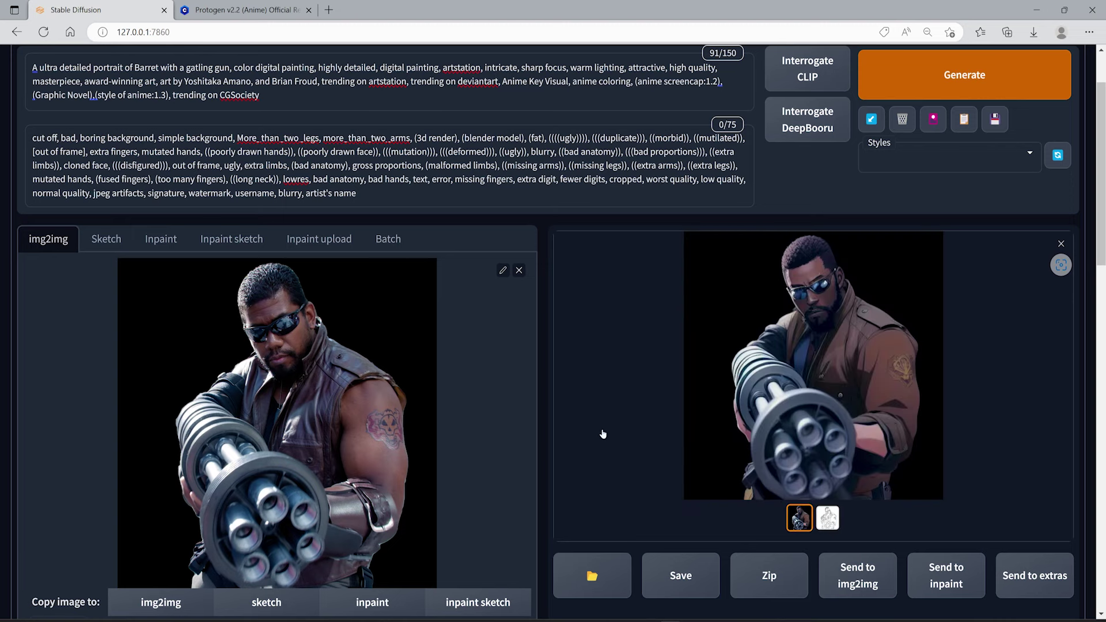
scroll(799, 517, "down", 10)
scroll(553, 331, "down", 3)
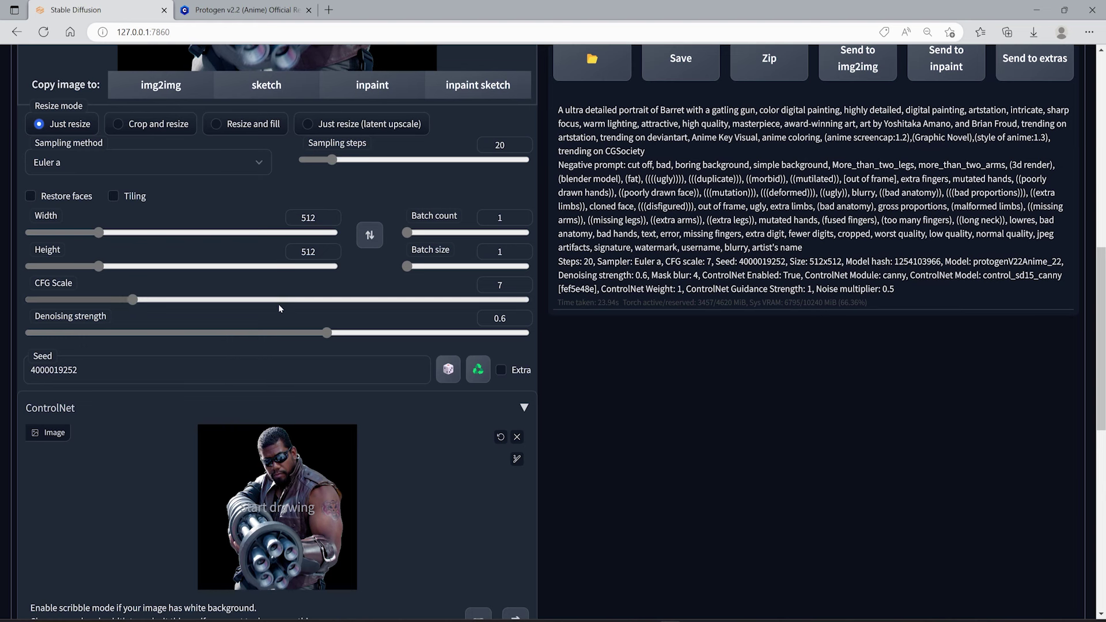
left_click(278, 300)
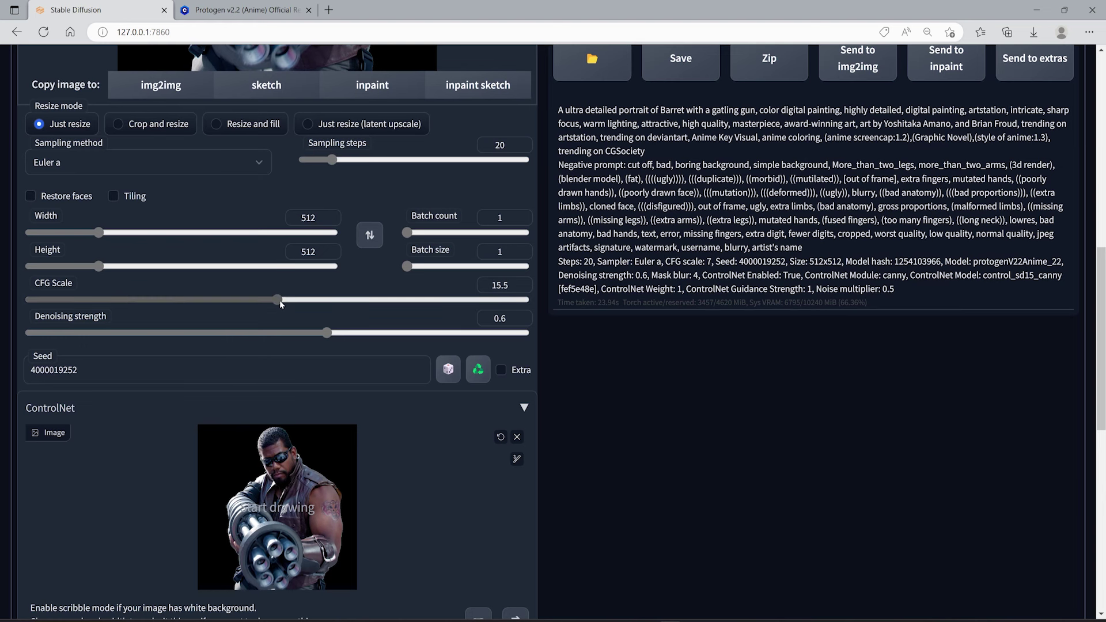
scroll(441, 420, "up", 10)
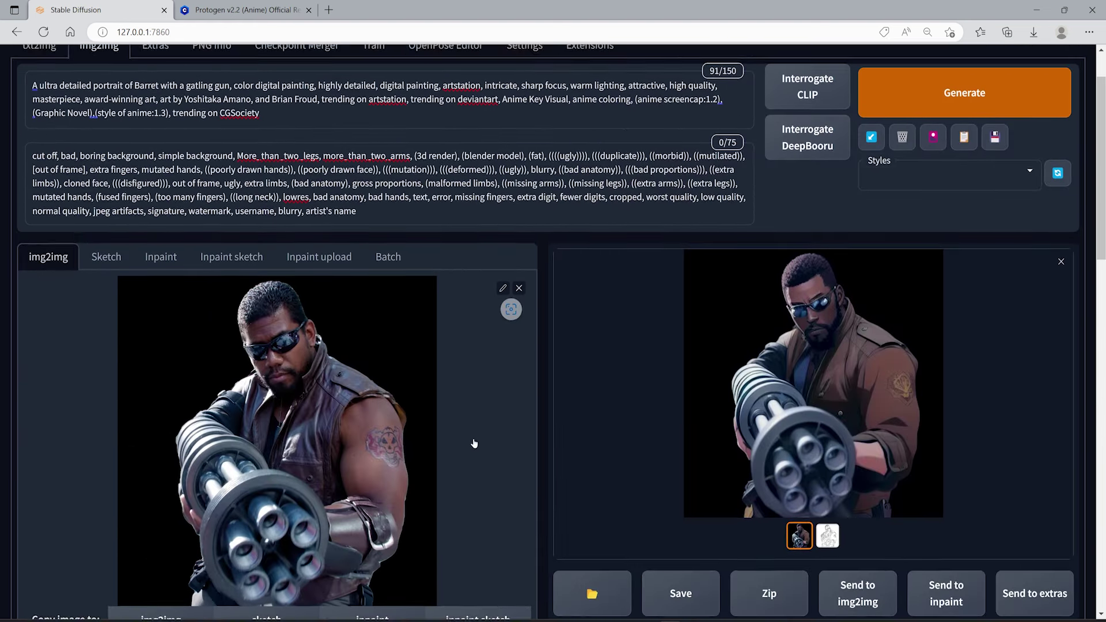
left_click(966, 179)
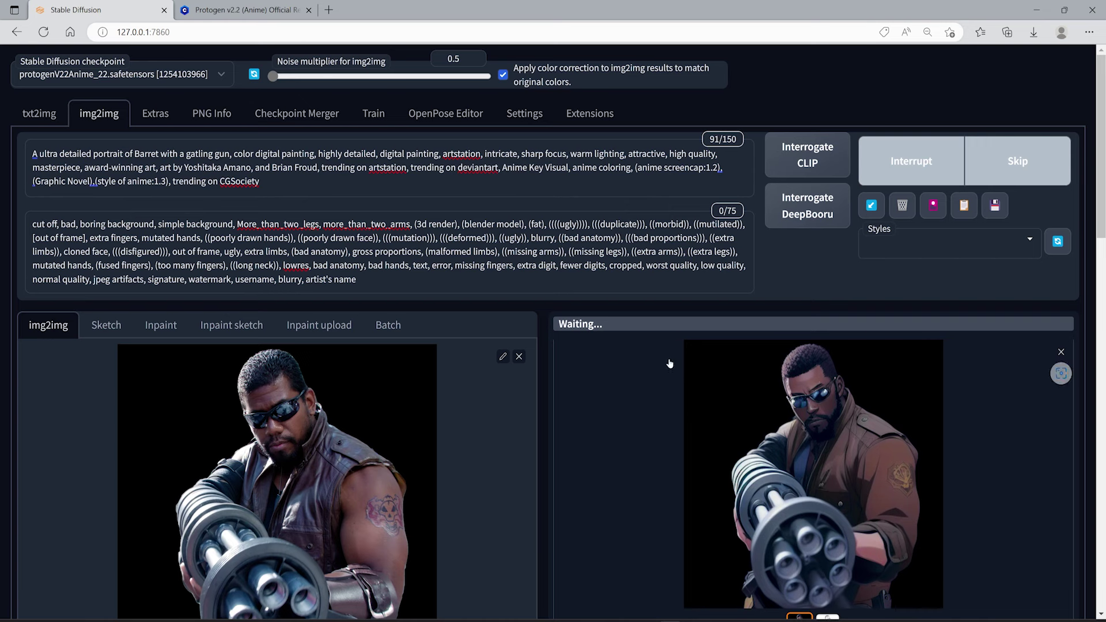
Raise the output height to 672 and generate again at 672×672
scroll(670, 364, "down", 8)
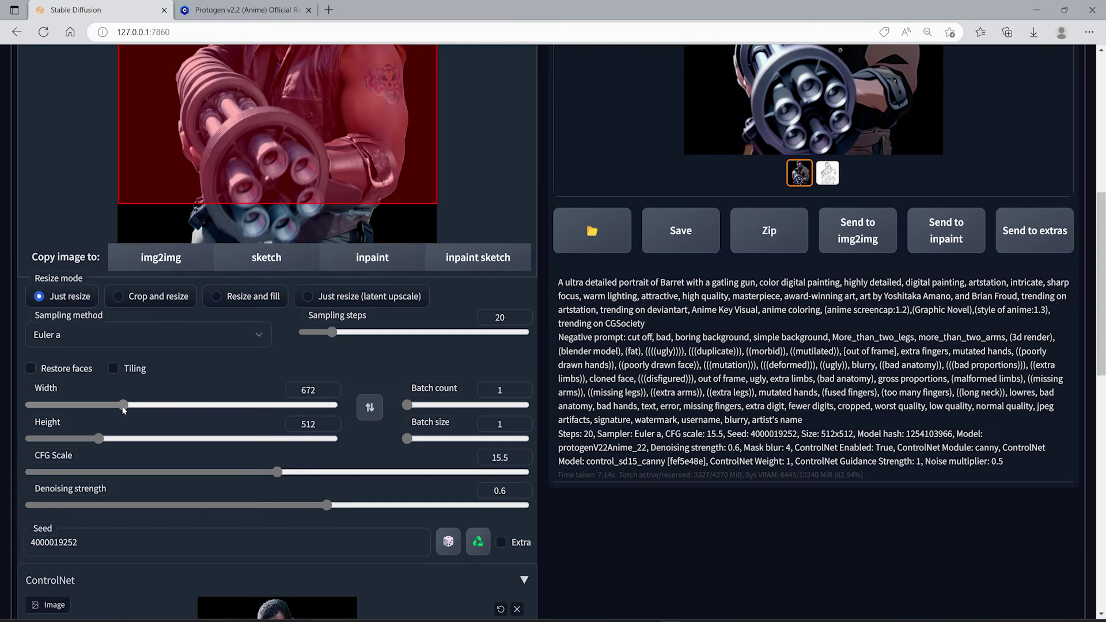
left_click(123, 439)
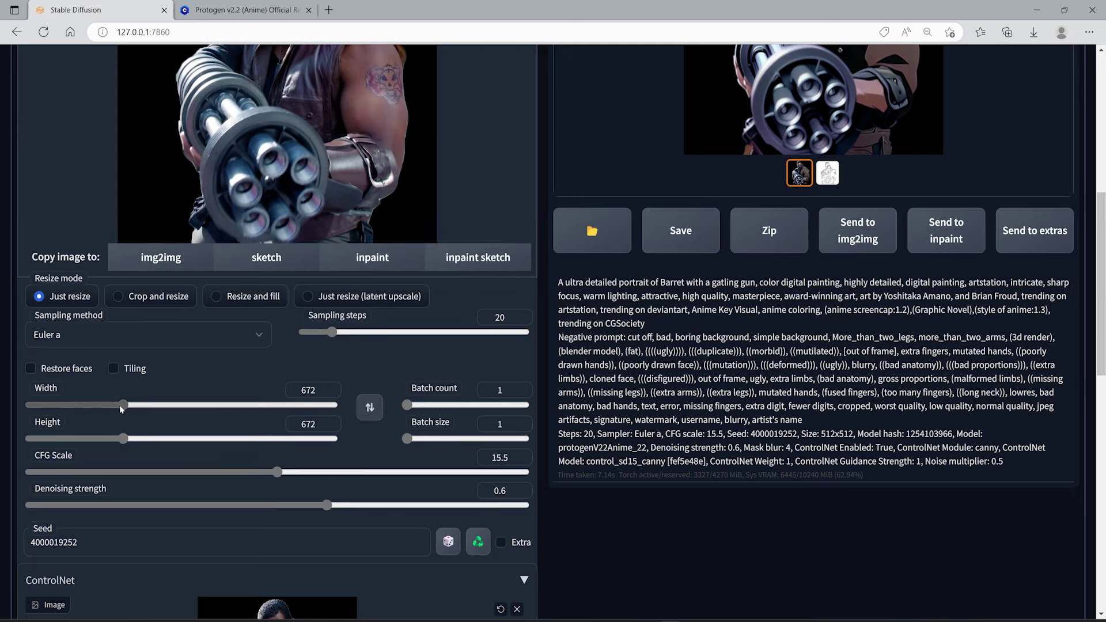
scroll(119, 406, "up", 8)
left_click(887, 176)
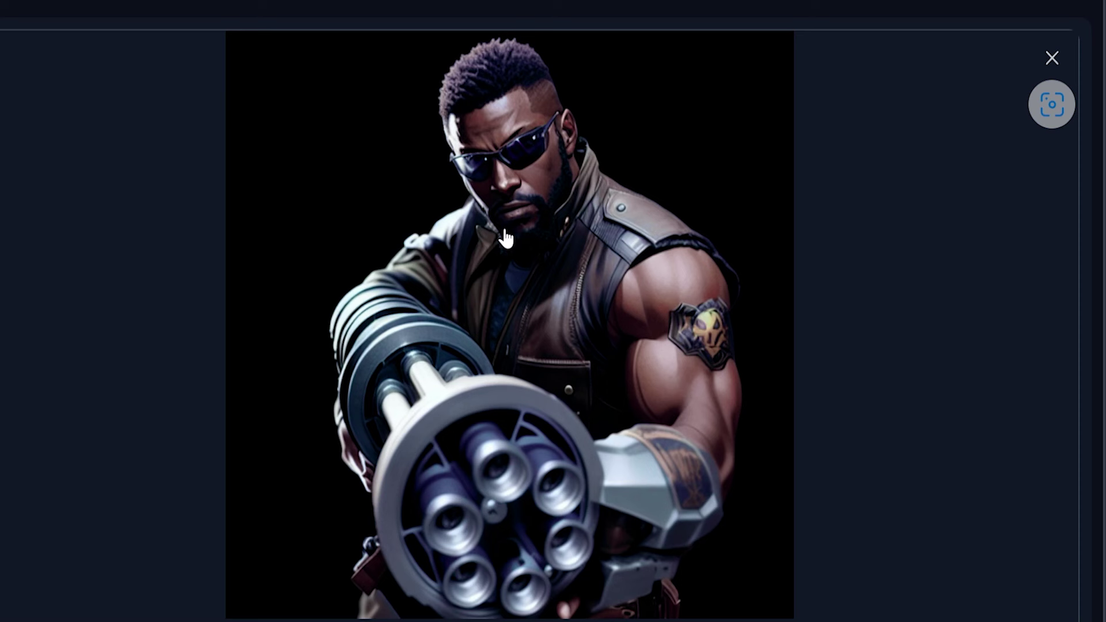
Inspect the new result full-screen, then bring up the ControlNet preprocessor list
left_click(506, 237)
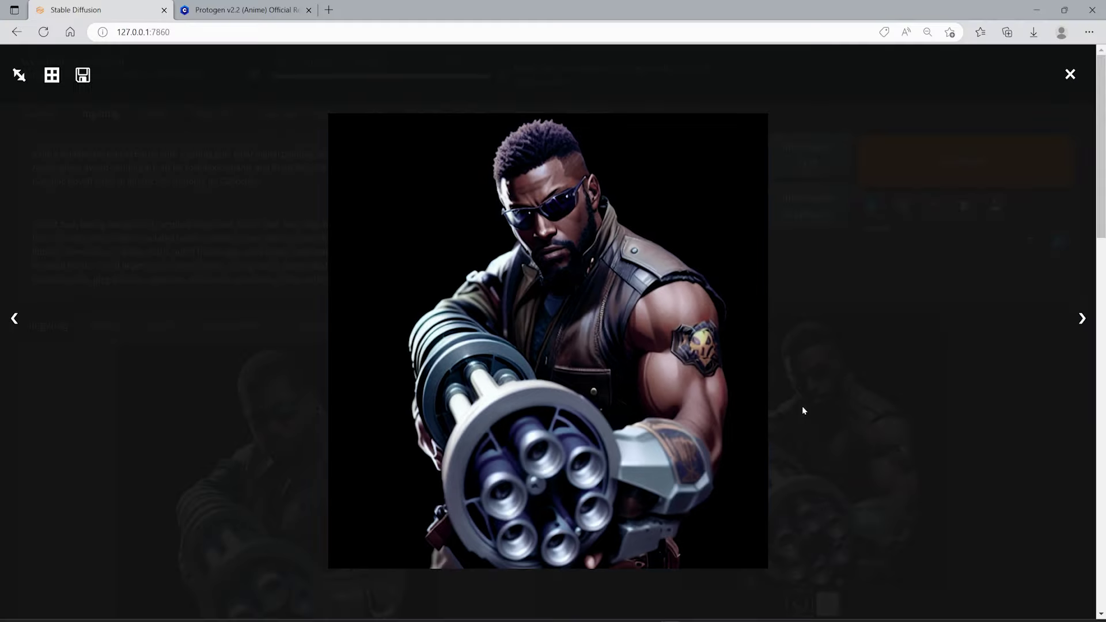
left_click(801, 410)
scroll(786, 461, "down", 2)
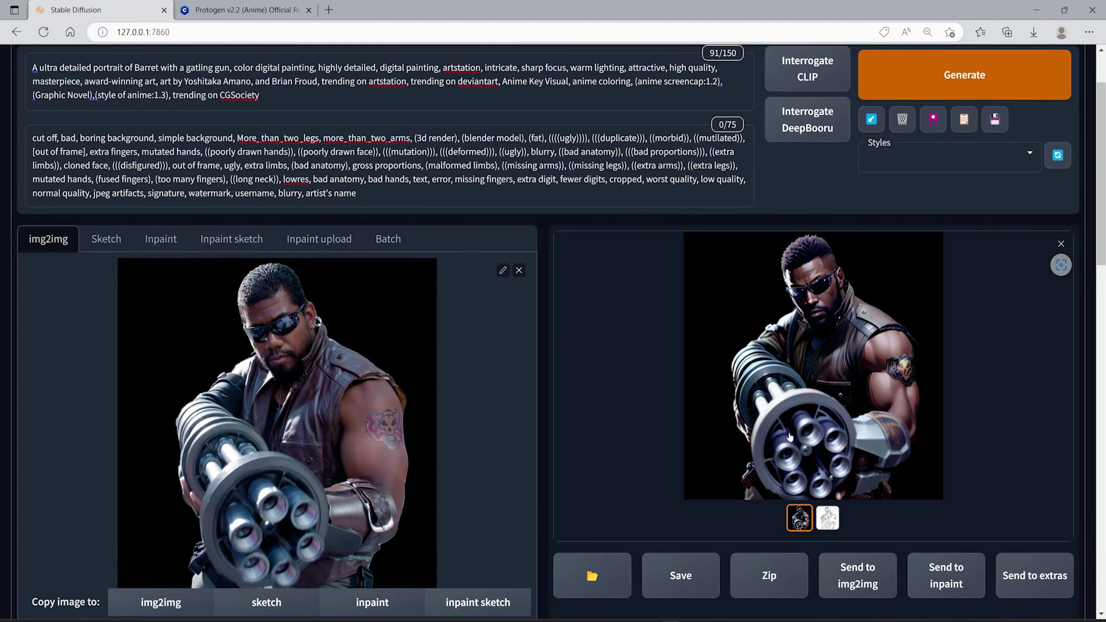
left_click(790, 437)
left_click(229, 425)
scroll(229, 425, "down", 15)
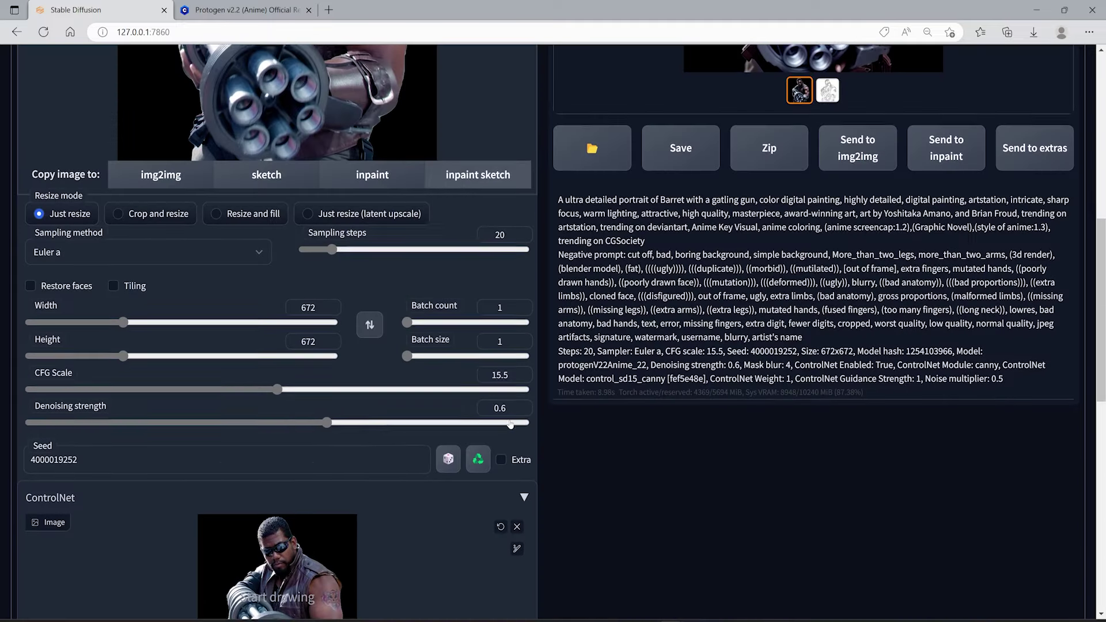
left_click(184, 378)
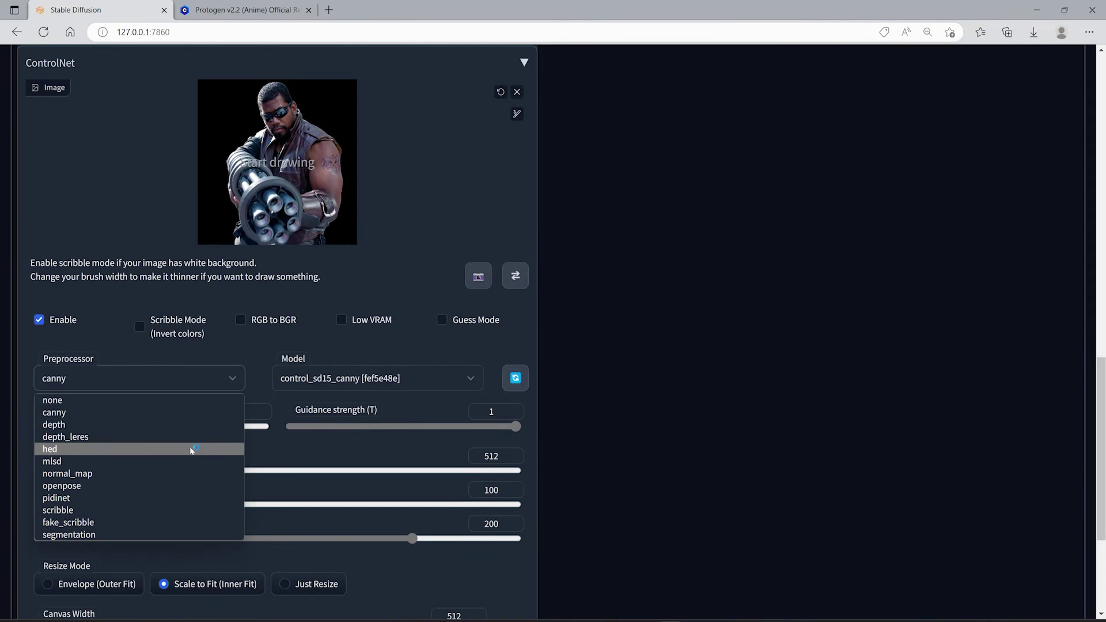
Switch ControlNet to hed with control_sd15_hed, generate, and open the img2img outputs folder
left_click(191, 450)
left_click(311, 381)
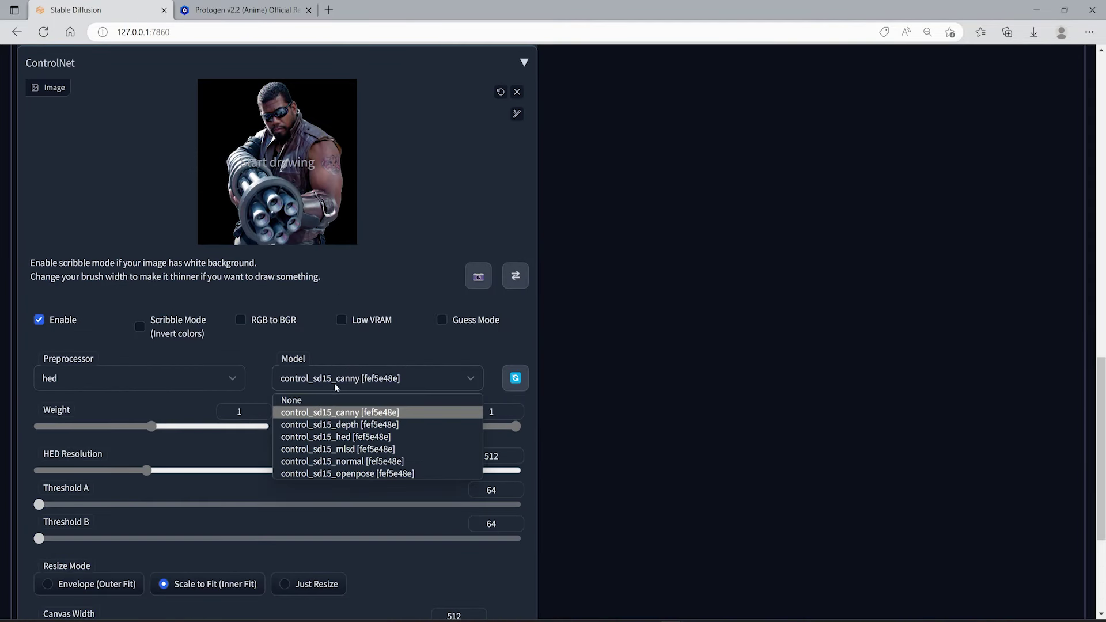
left_click(342, 437)
scroll(587, 433, "up", 15)
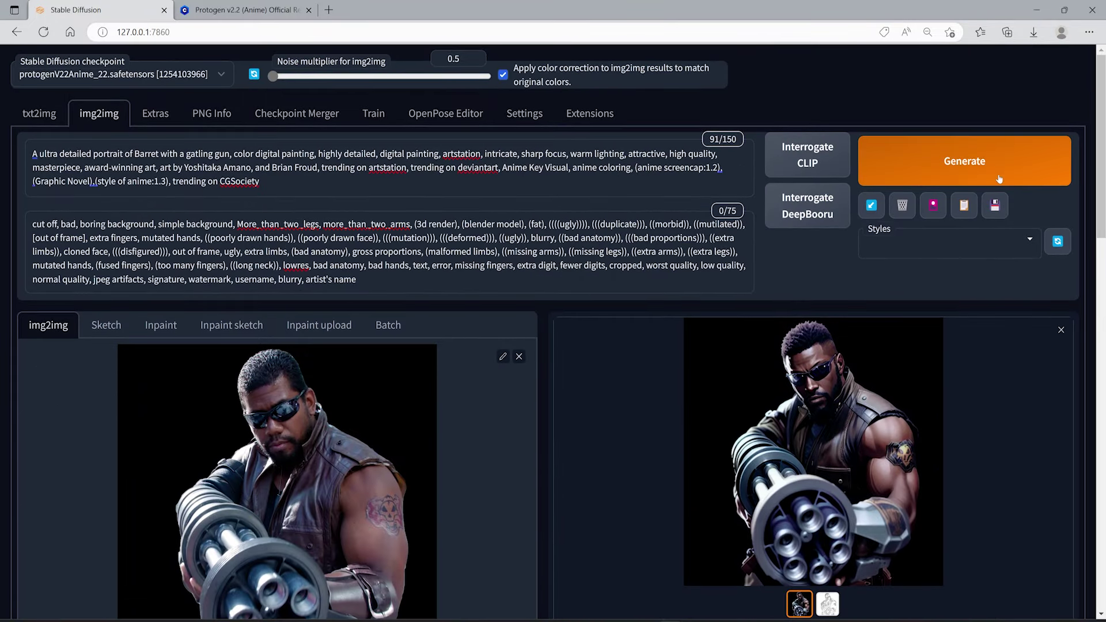
left_click(999, 171)
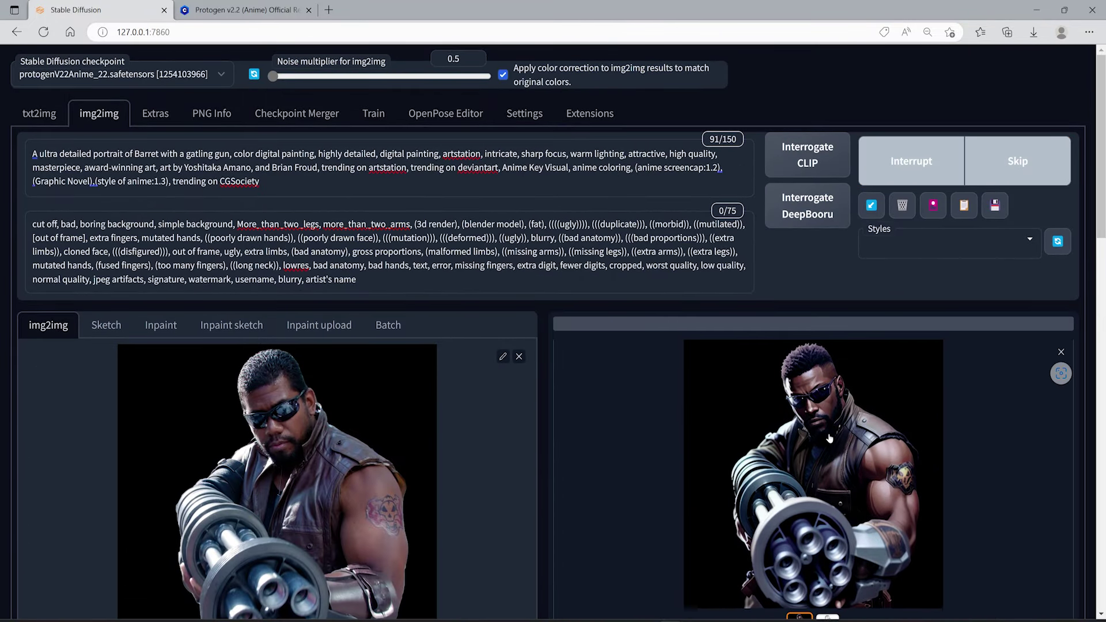
scroll(830, 439, "down", 2)
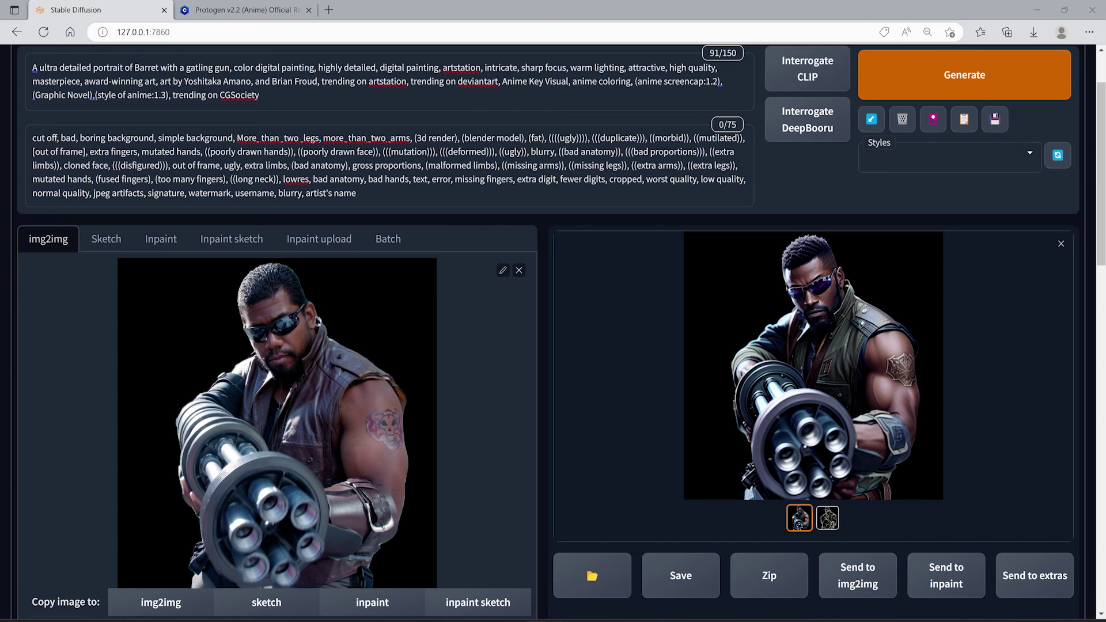
left_click(592, 576)
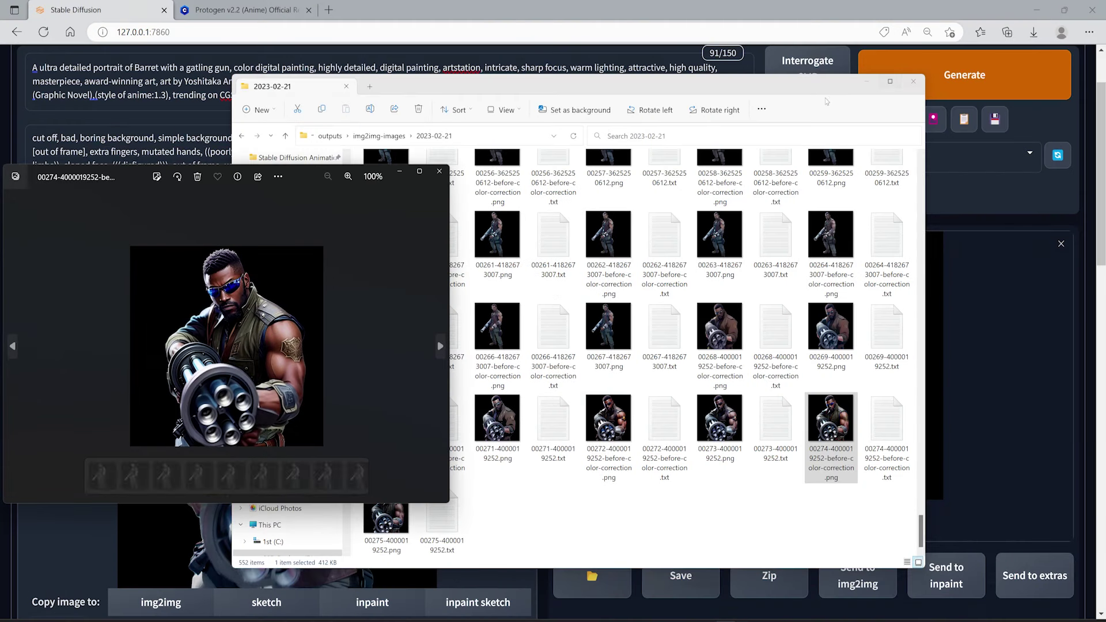
Open 00275-4000019252.png and compare it beside 00274 in Photos
double_click(386, 518)
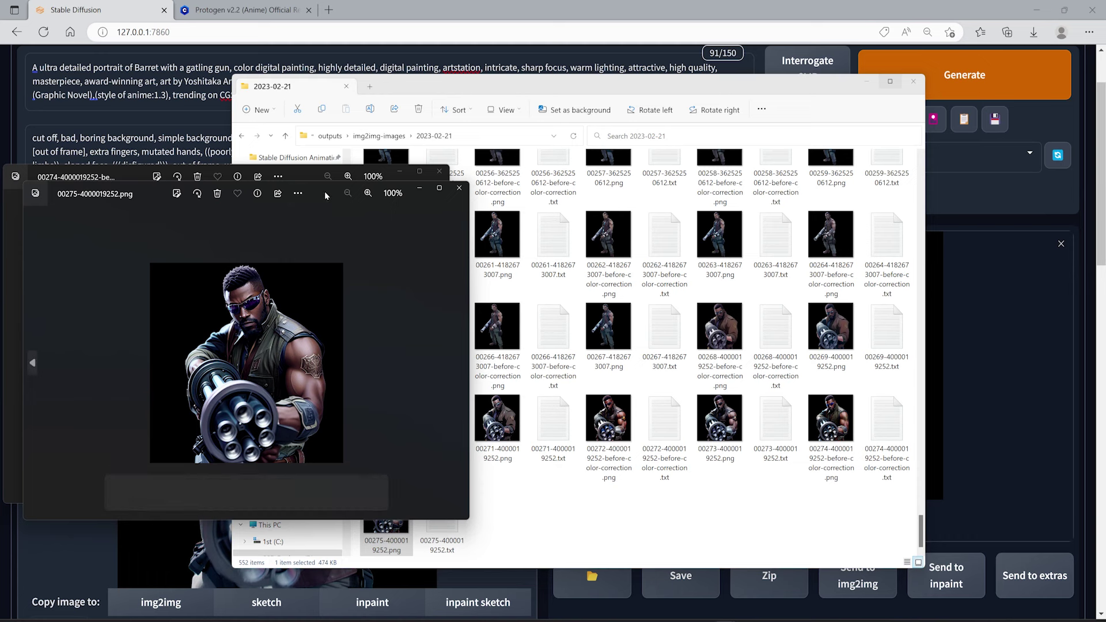
left_click_drag(329, 190, 646, 178)
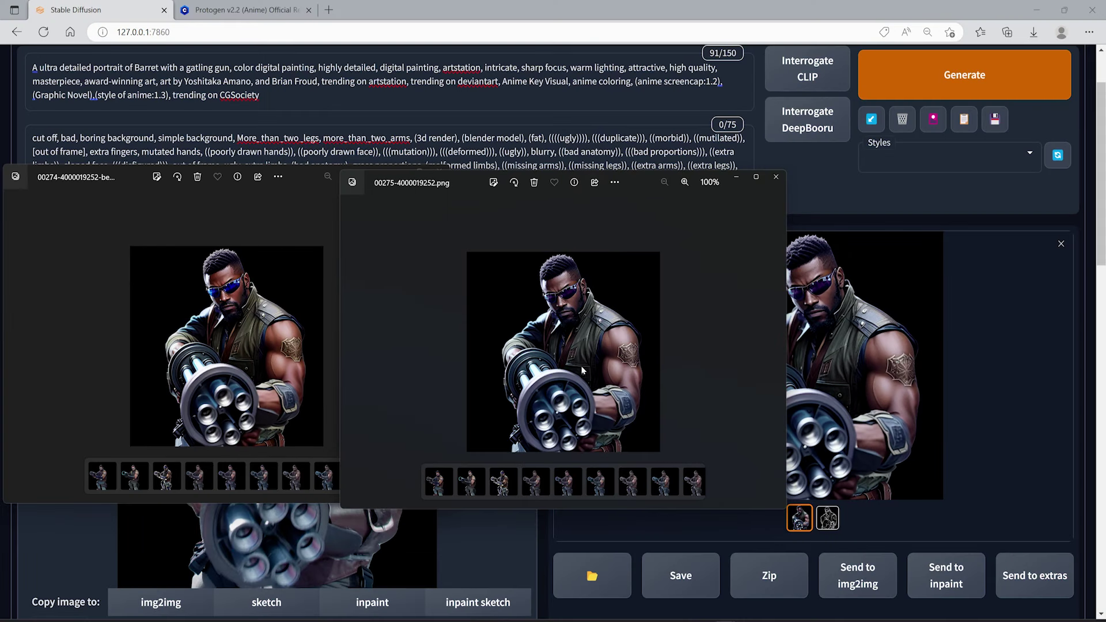
left_click(323, 208)
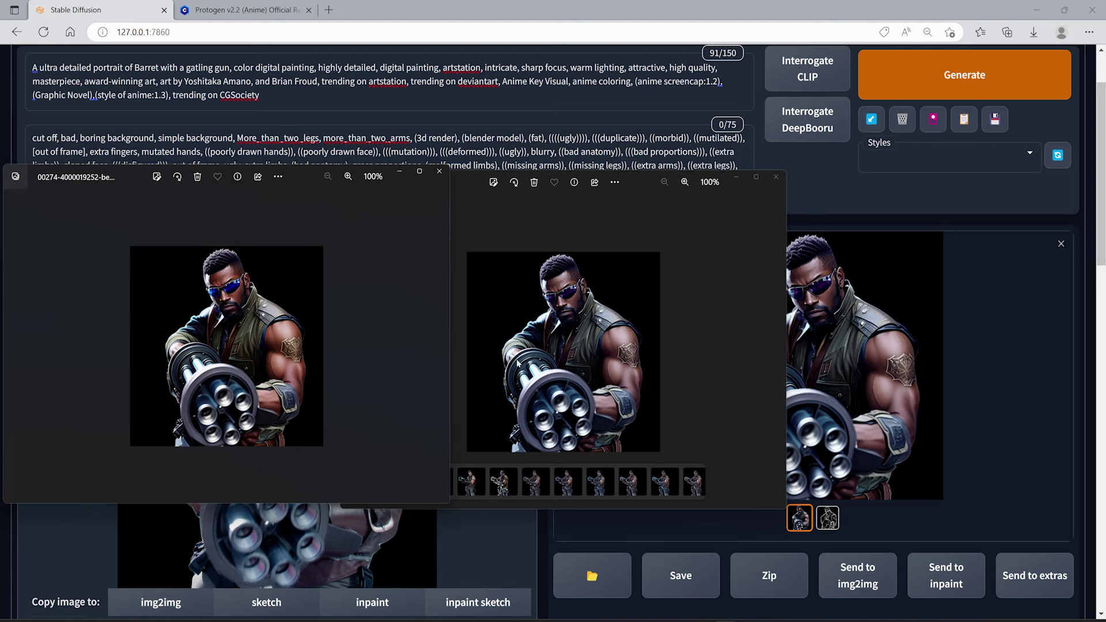
left_click(821, 302)
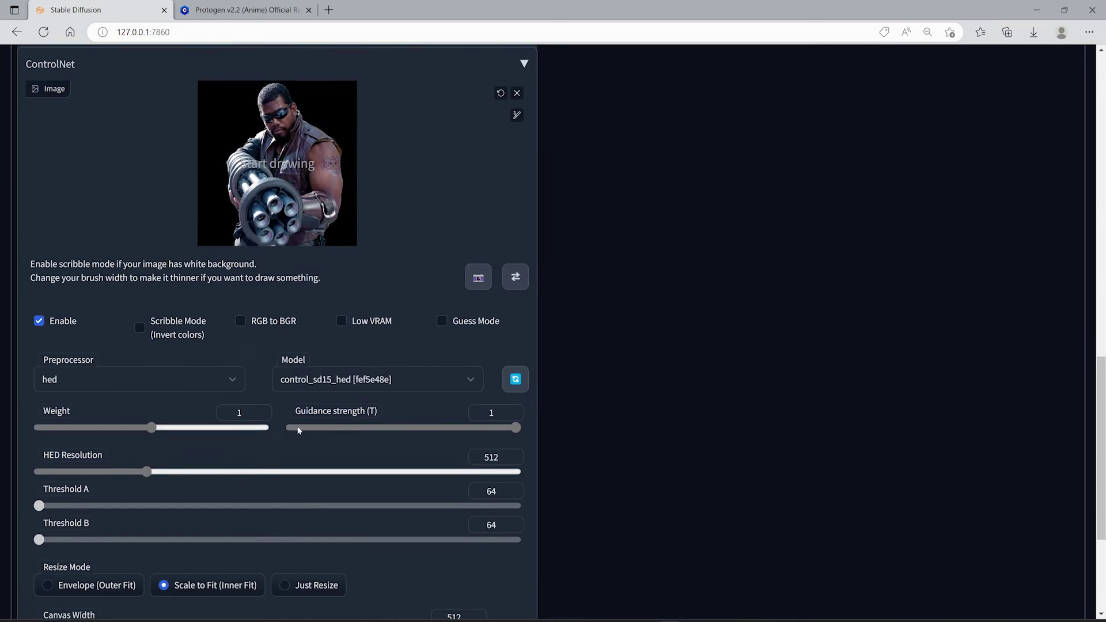
Generate with the openpose preprocessor and compare the pose skeleton with the anime render
left_click(171, 385)
left_click(64, 484)
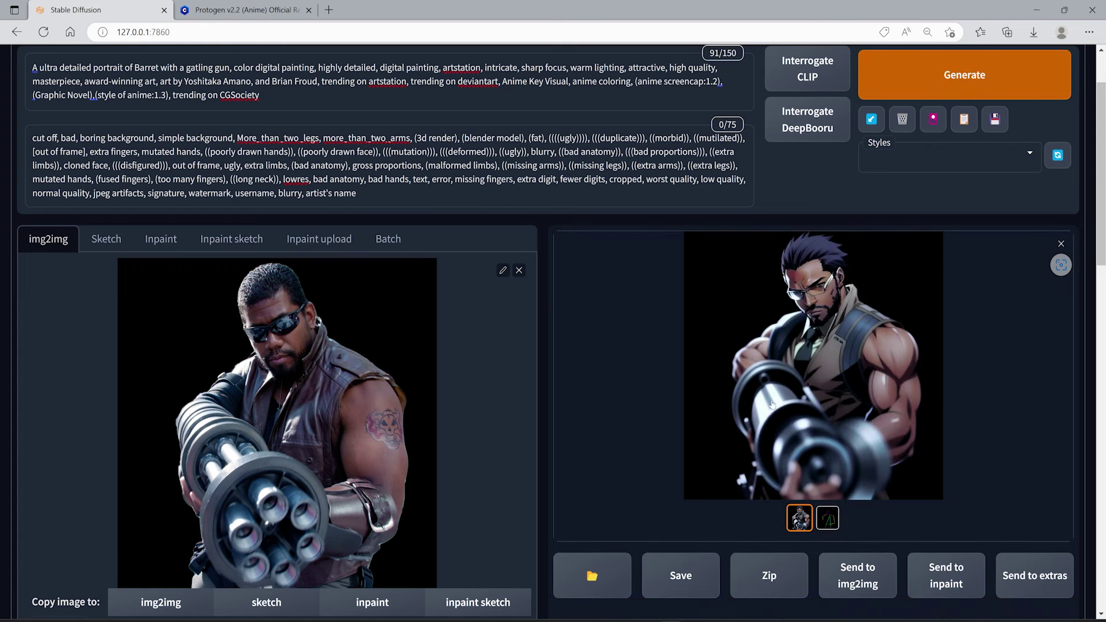
scroll(772, 405, "down", 2)
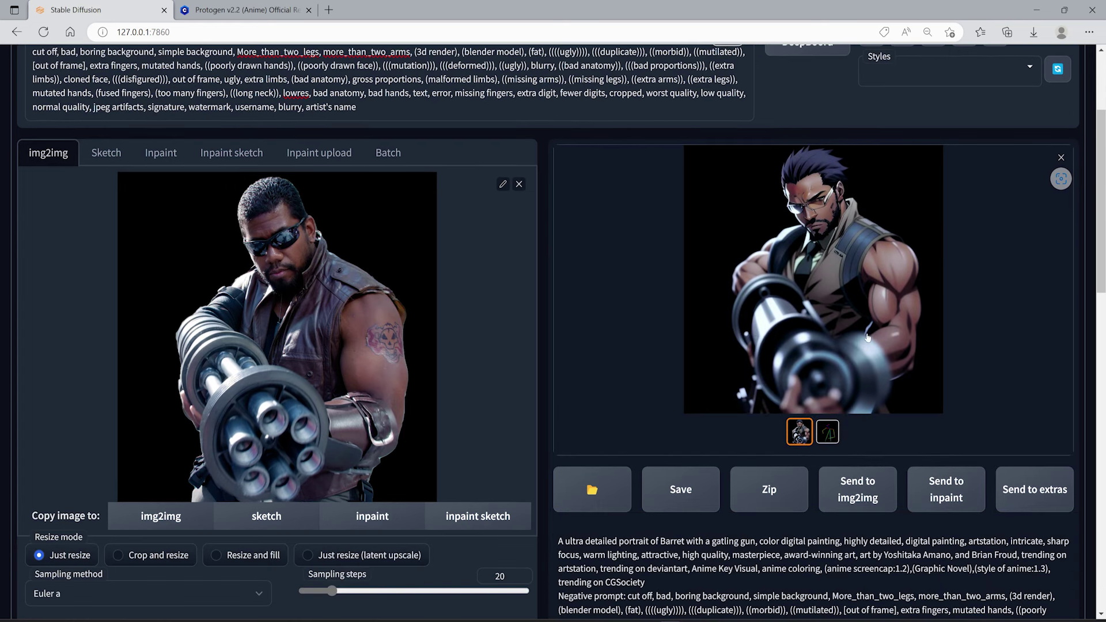
scroll(867, 337, "up", 2)
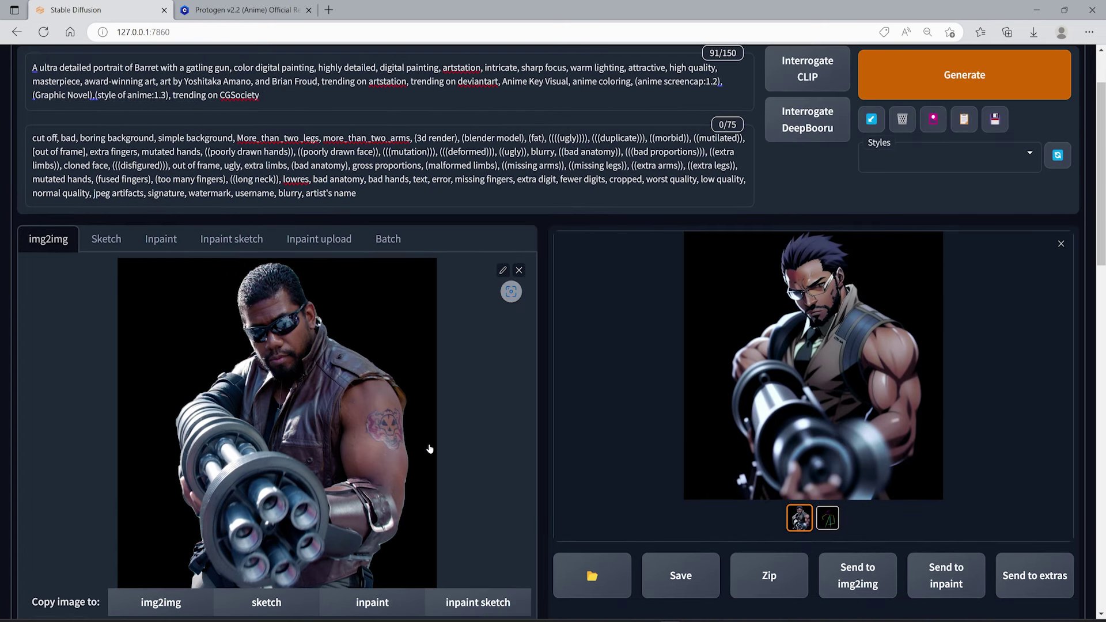
left_click(831, 522)
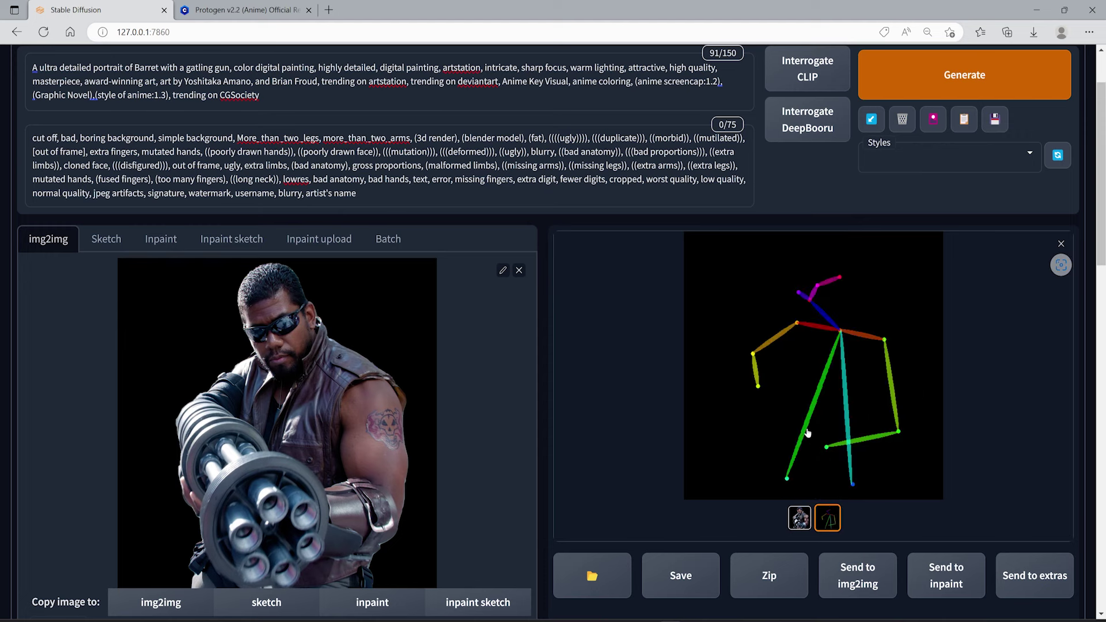
left_click(800, 518)
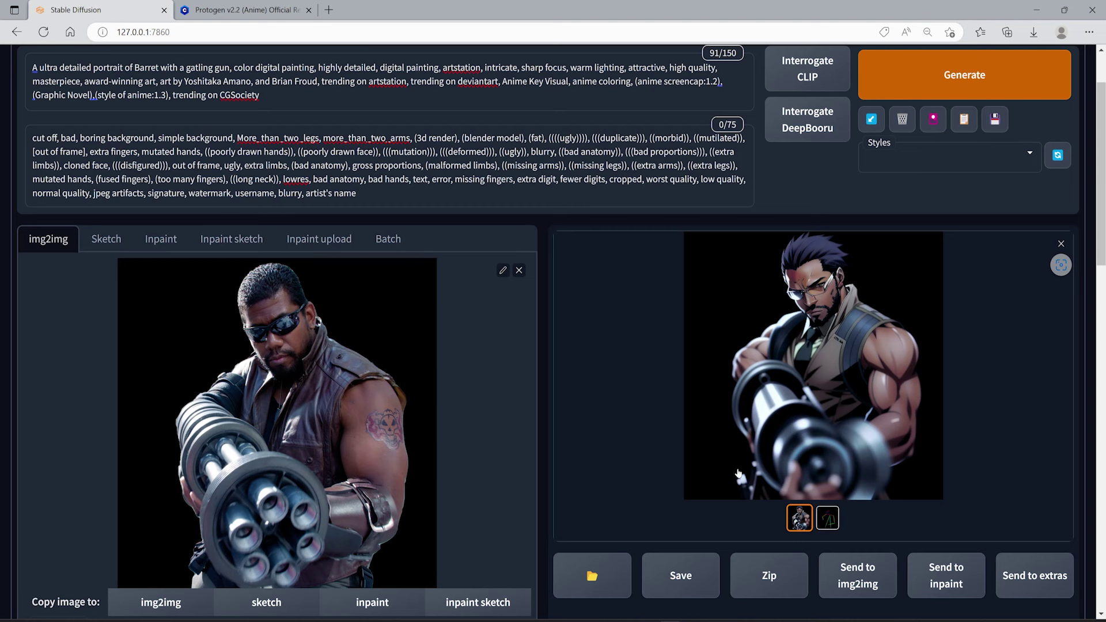
left_click(519, 270)
Load Barret final001.jpg, clear the ControlNet image, generate, and view the detected pose skeleton
left_click(518, 273)
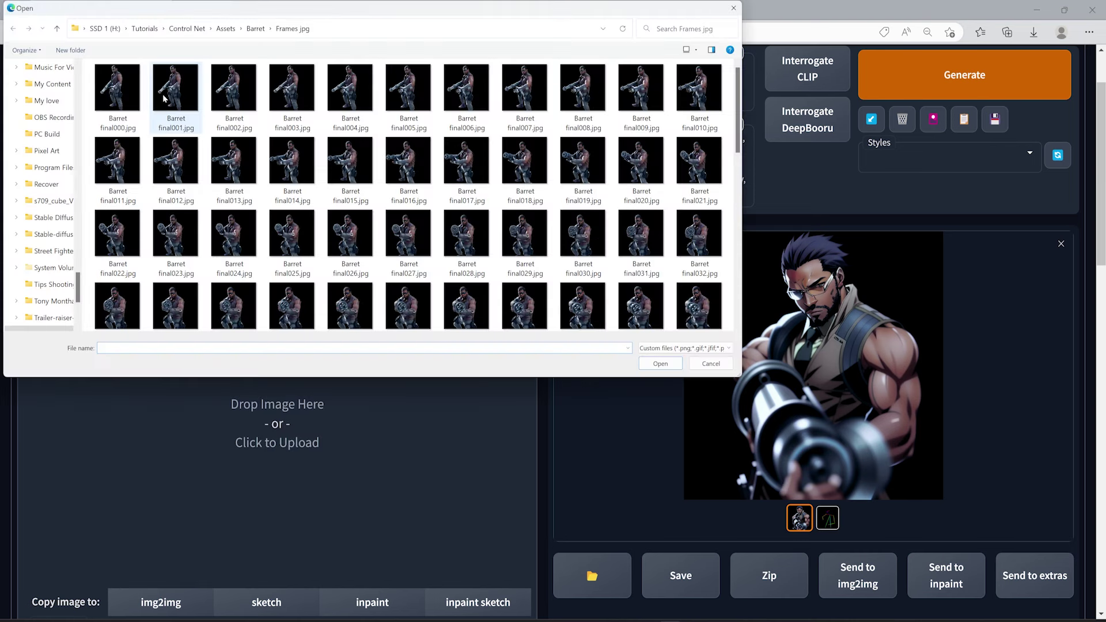
double_click(164, 98)
scroll(421, 391, "down", 10)
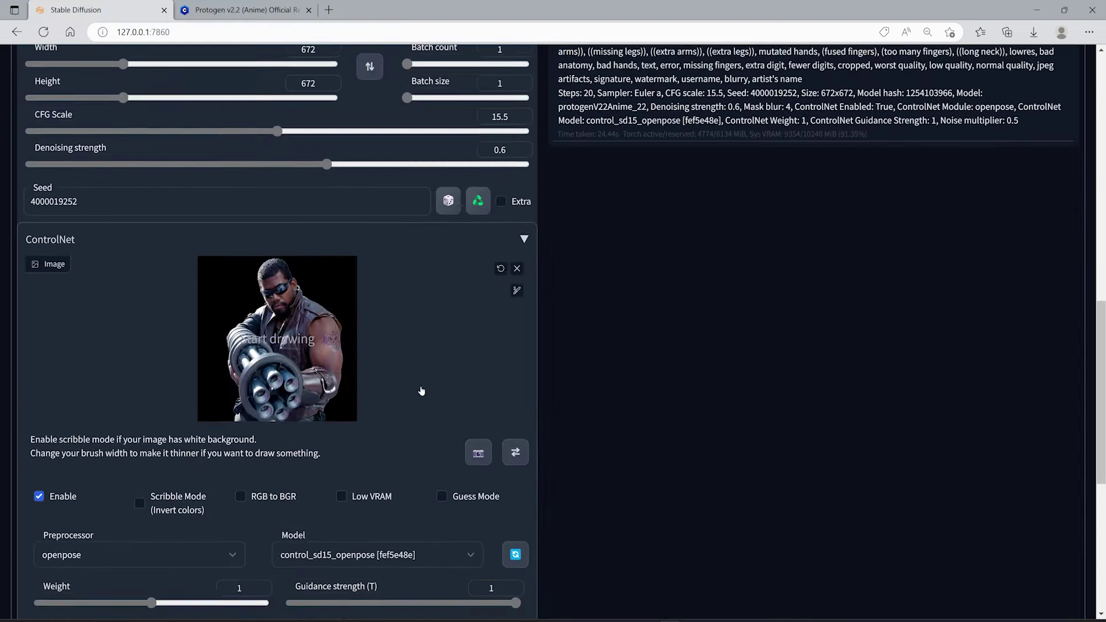
left_click(517, 268)
scroll(415, 328, "up", 15)
left_click(926, 167)
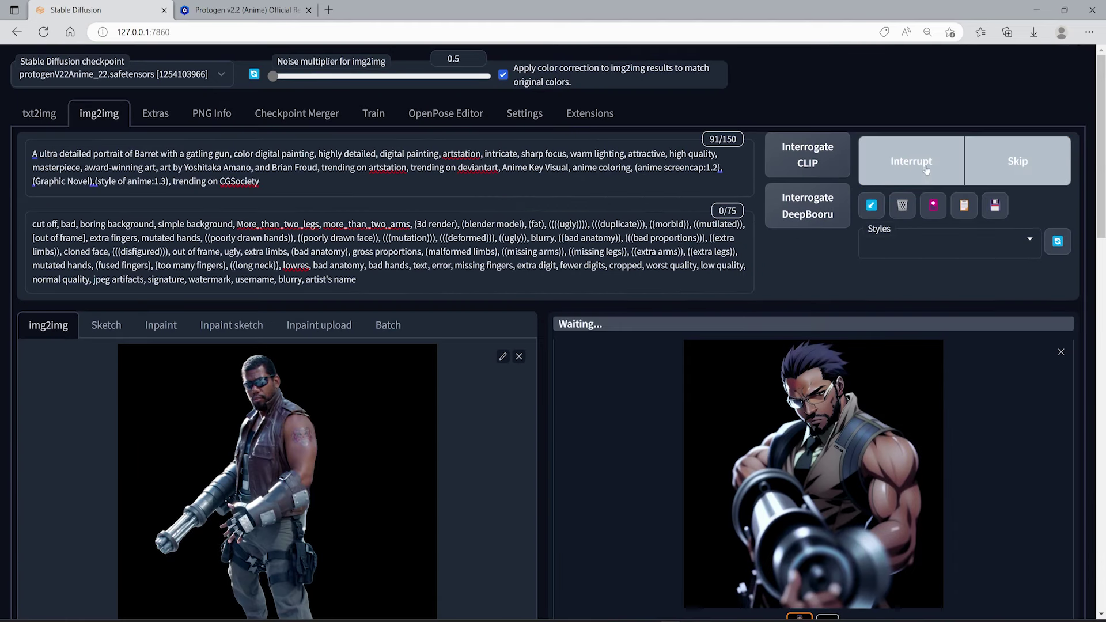
scroll(565, 471, "down", 3)
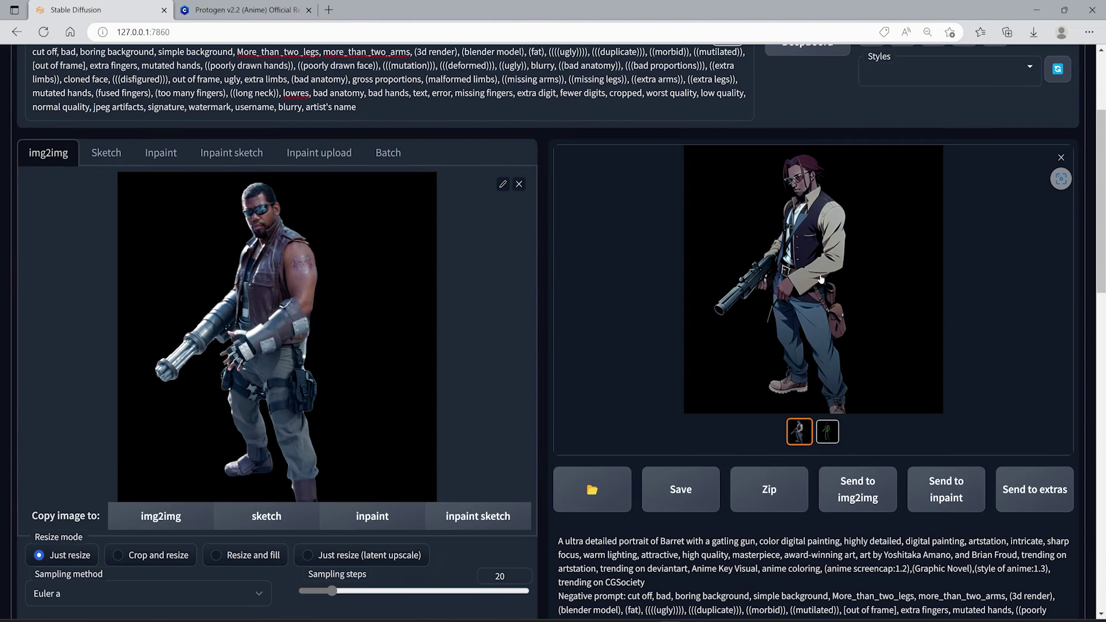
left_click(830, 427)
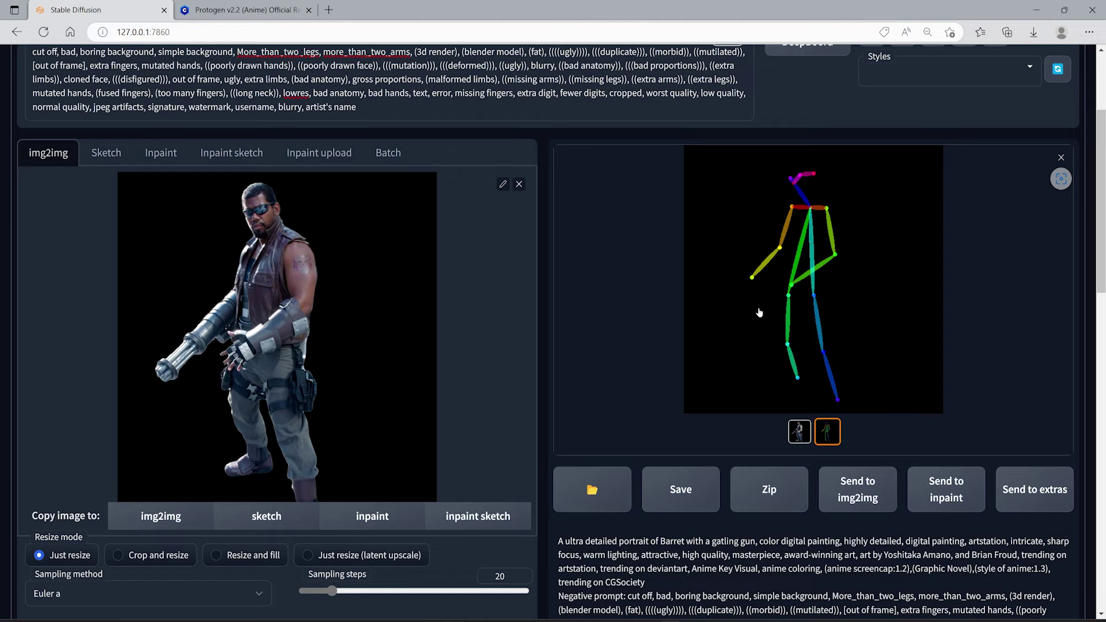
scroll(512, 346, "down", 20)
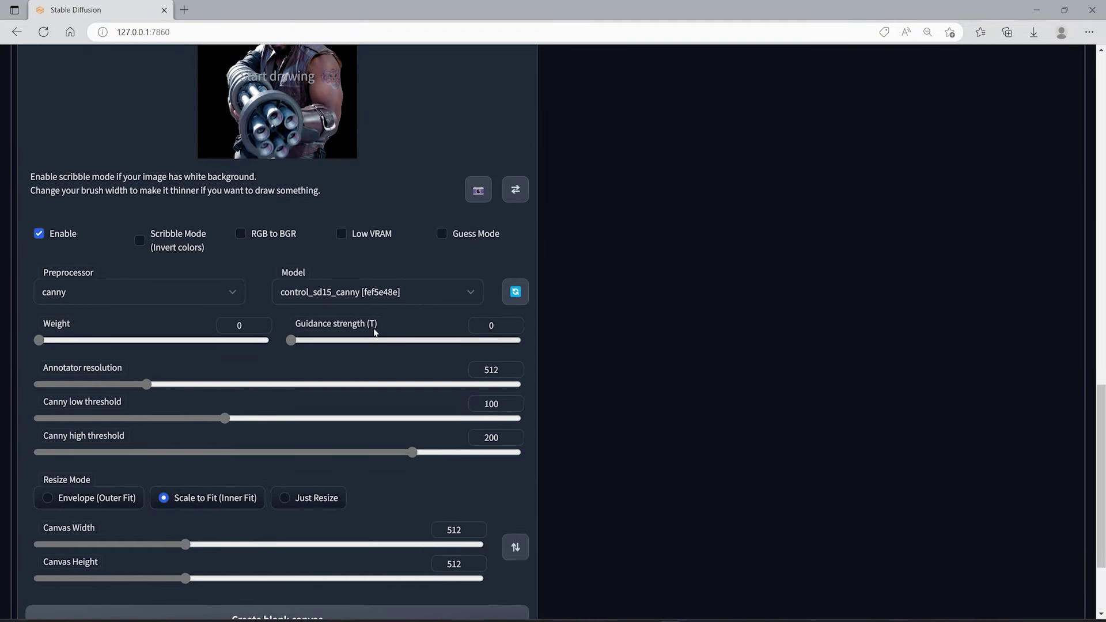
Inspect the generated Barret enlarged and compare it with its canny edge map
scroll(810, 464, "up", 15)
left_click(825, 345)
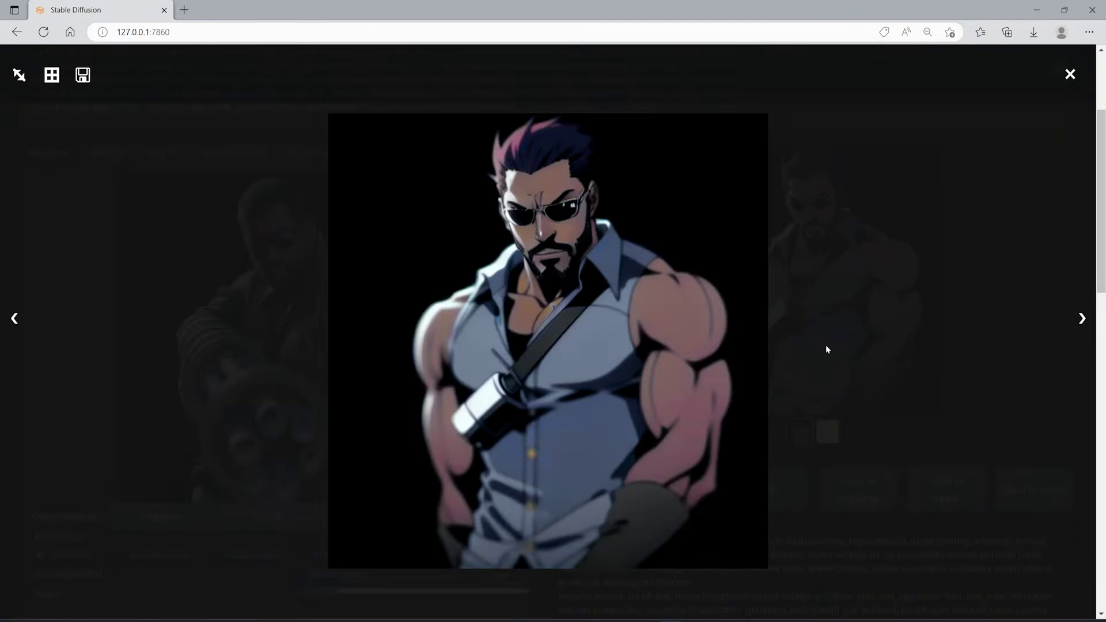
left_click(883, 375)
left_click(828, 432)
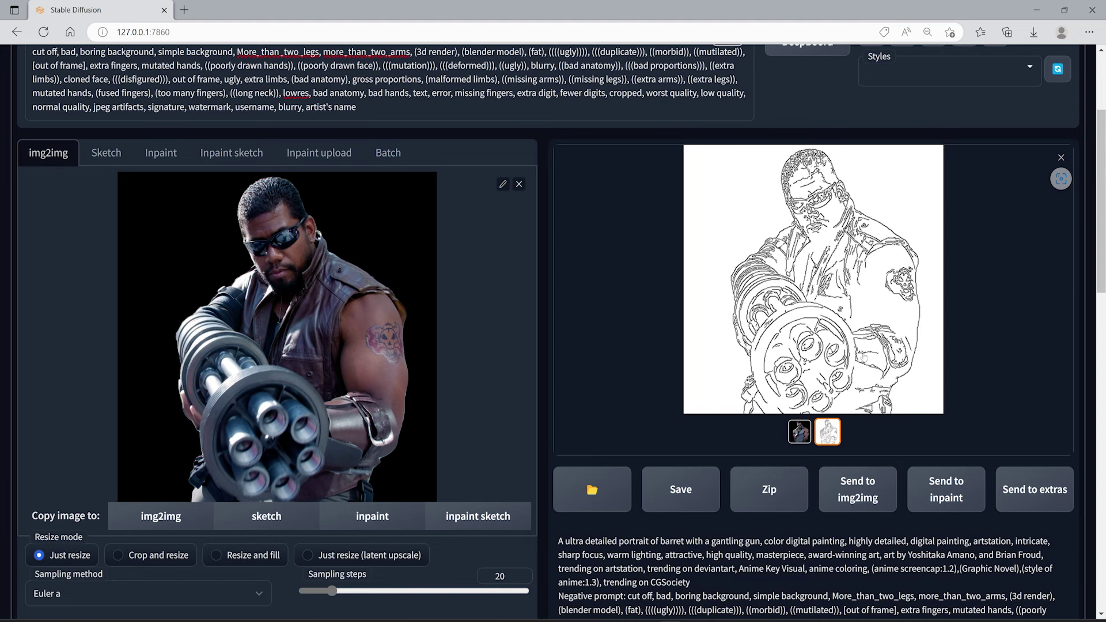
left_click(795, 438)
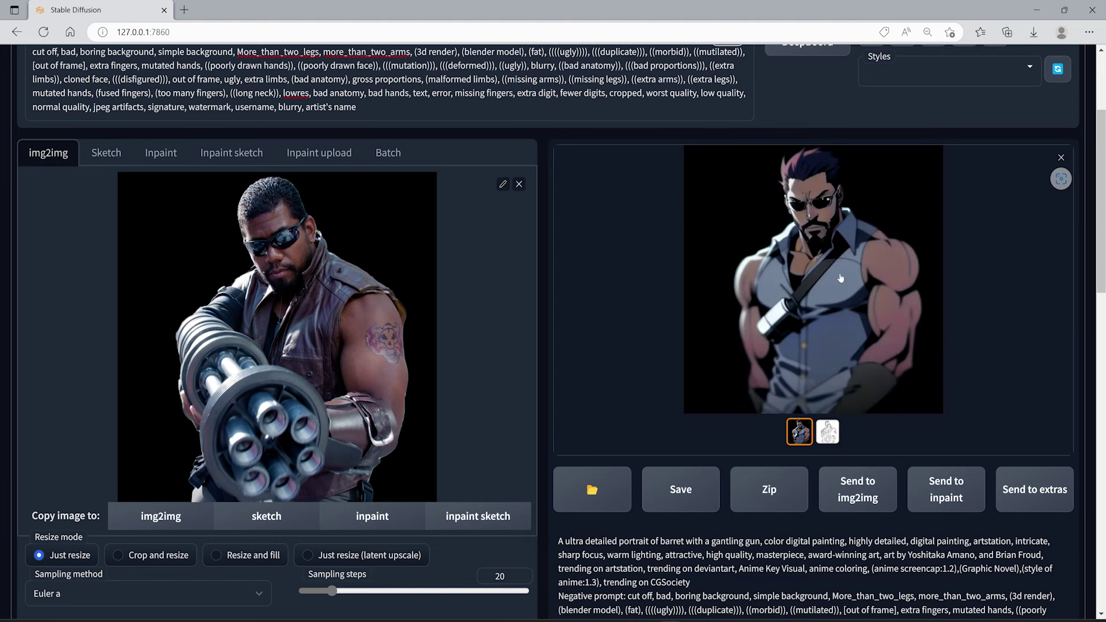
Set ControlNet weight to 0.65 and guidance strength from 0 to 0.5
scroll(603, 449, "down", 6)
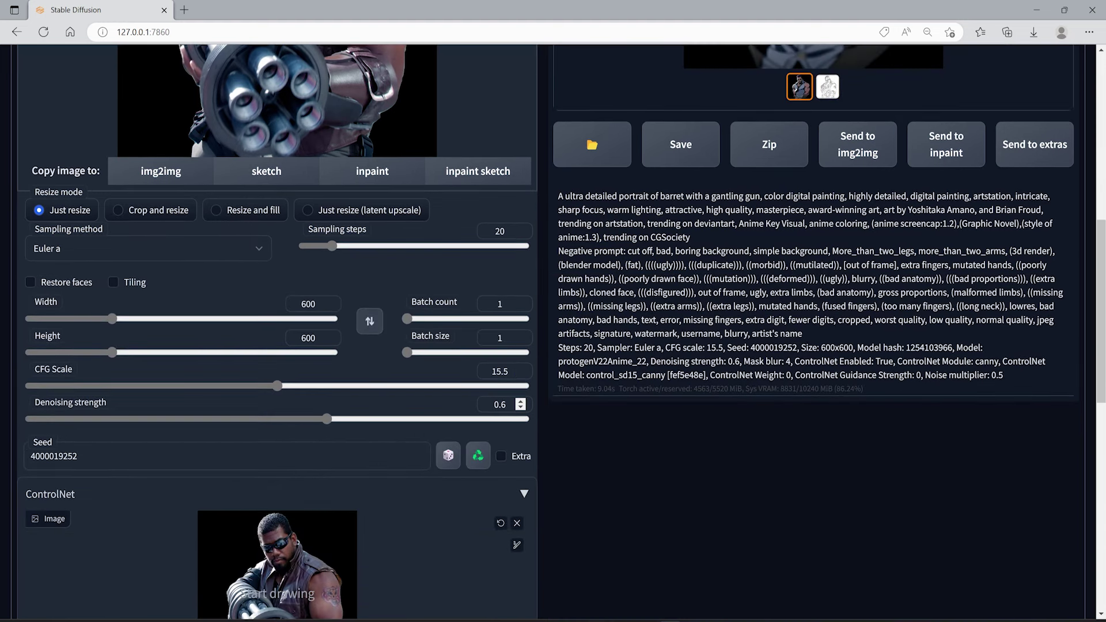
scroll(95, 416, "up", 6)
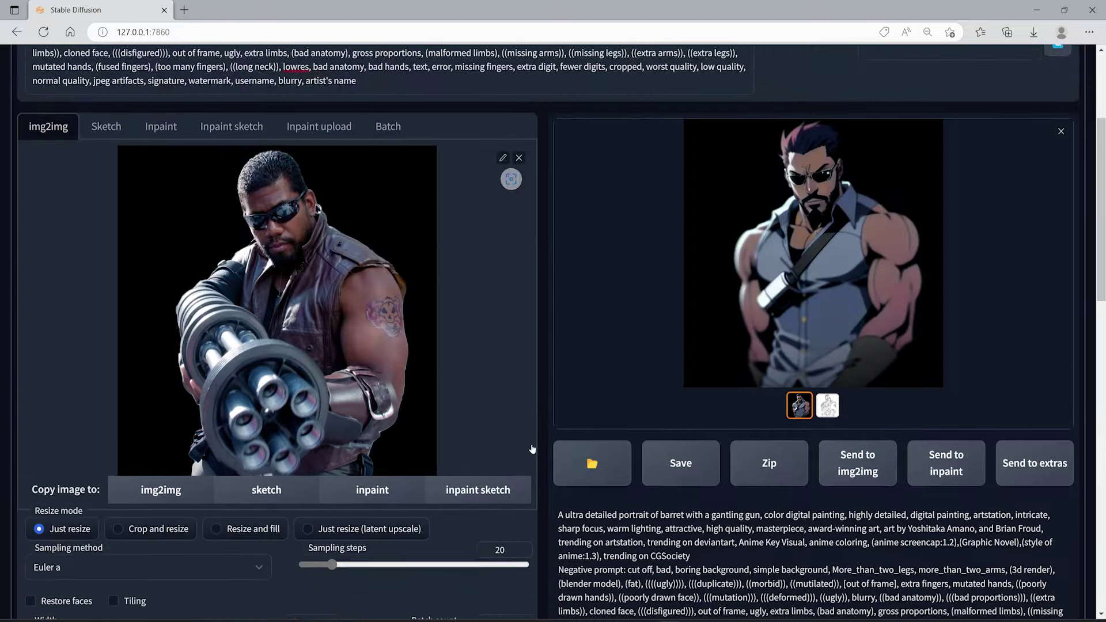
scroll(75, 297, "down", 16)
left_click_drag(75, 297, 116, 300)
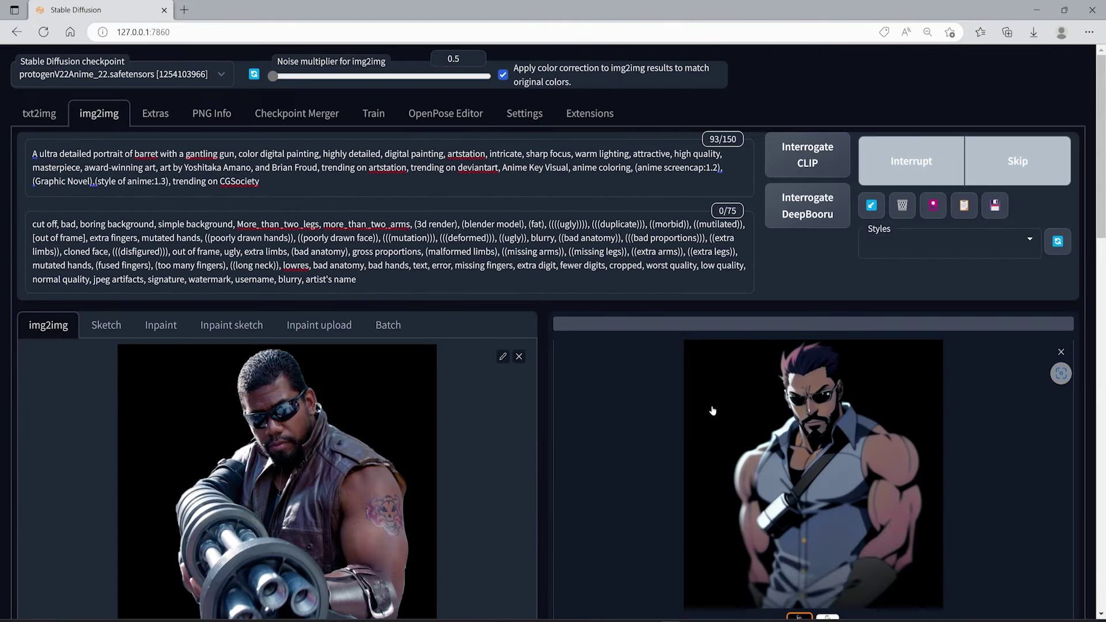
scroll(234, 439, "down", 1)
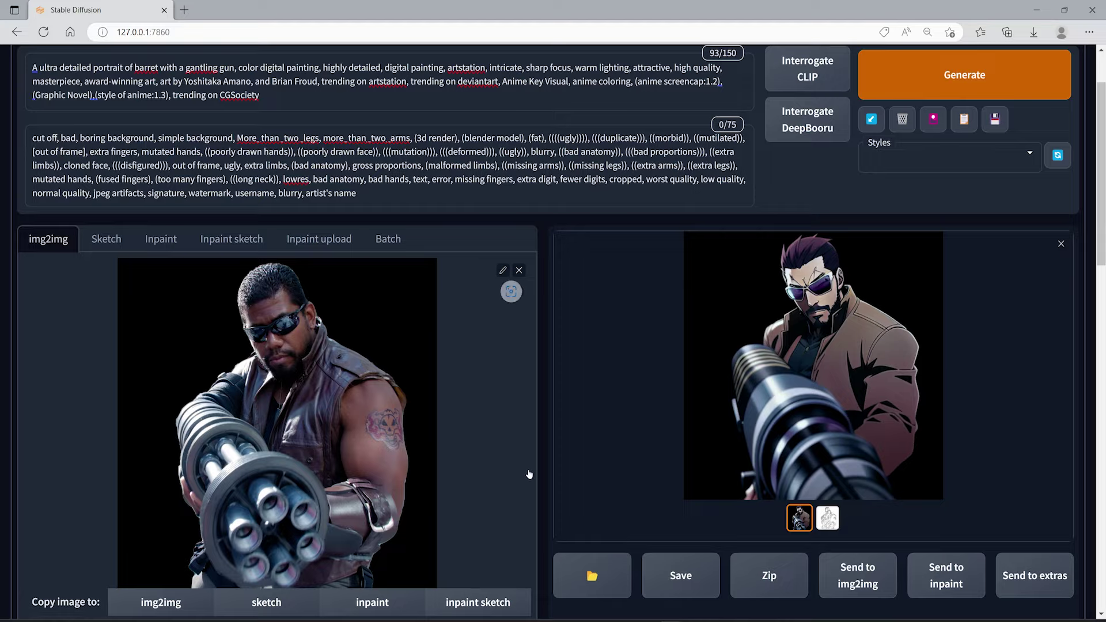
scroll(555, 474, "down", 15)
scroll(554, 473, "up", 1)
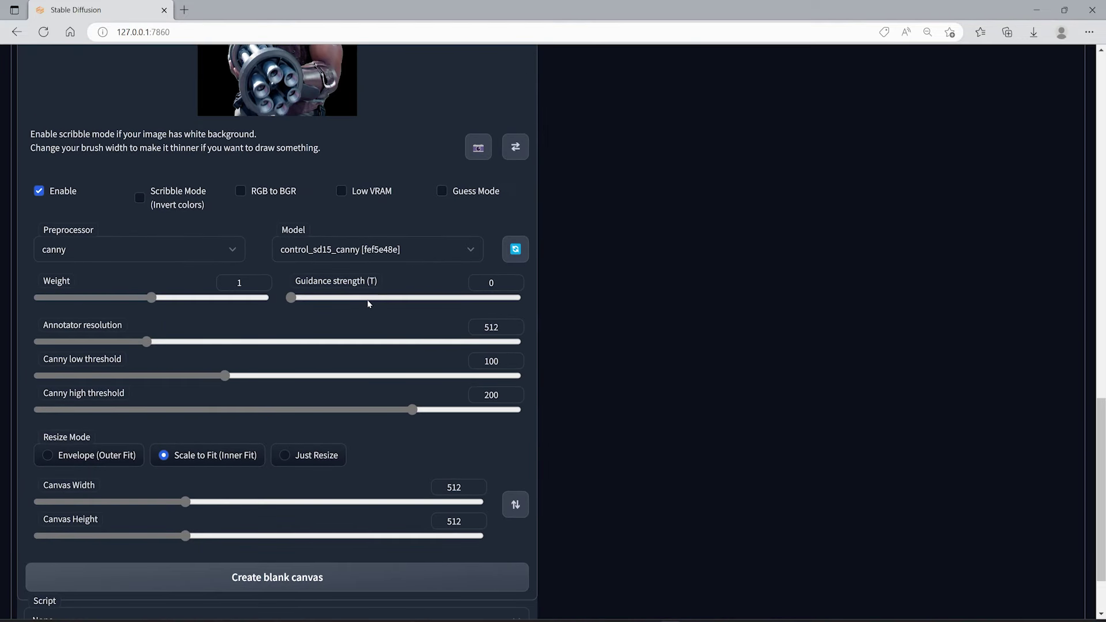
left_click_drag(368, 298, 404, 298)
scroll(822, 411, "up", 2)
scroll(822, 410, "up", 12)
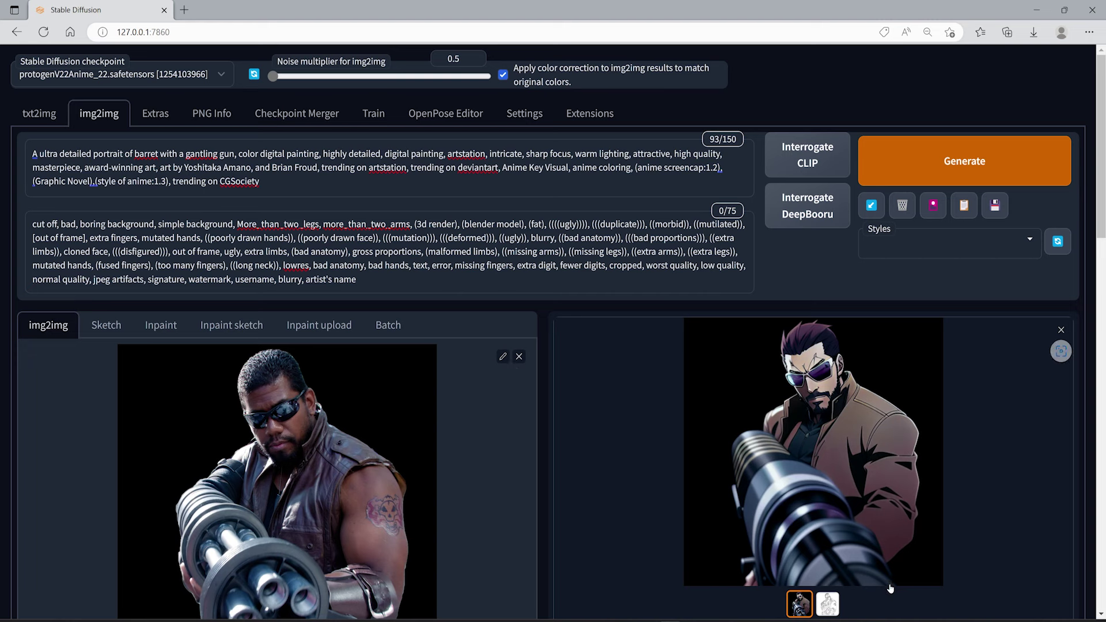
Compare the anime Barret result with its canny edge map and scroll the settings below
left_click(827, 603)
left_click(799, 603)
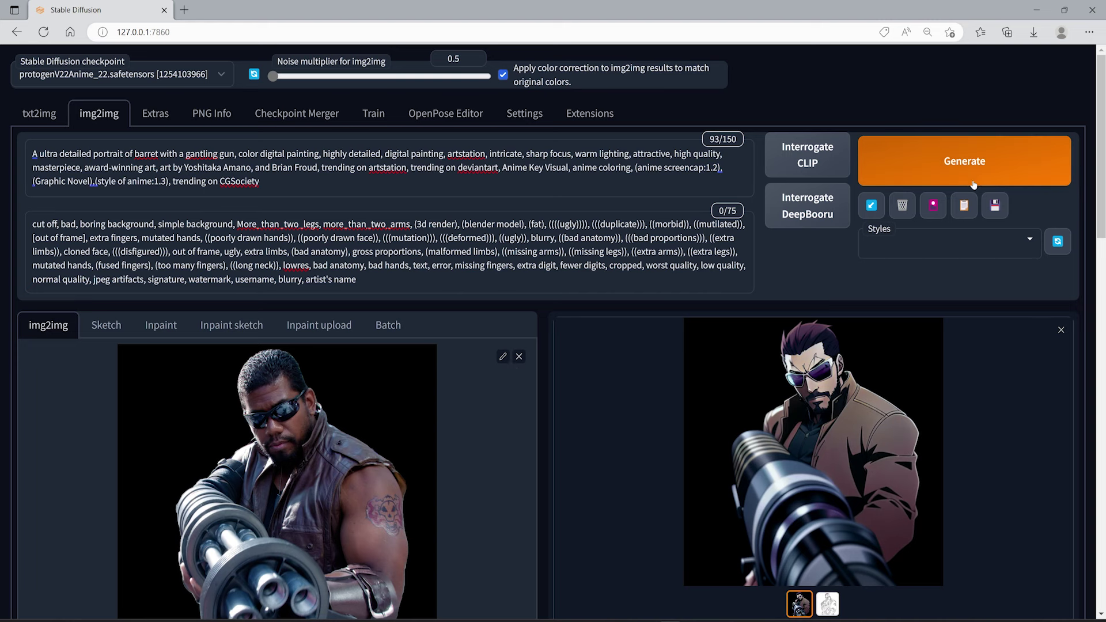
scroll(705, 437, "down", 5)
scroll(705, 437, "down", 15)
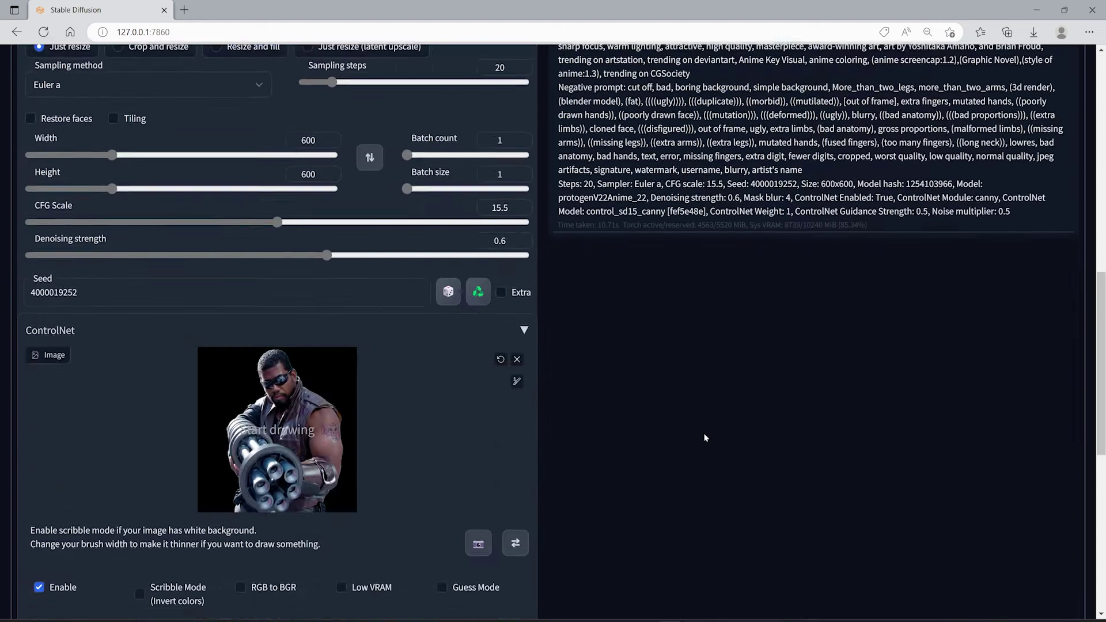
scroll(370, 441, "down", 1)
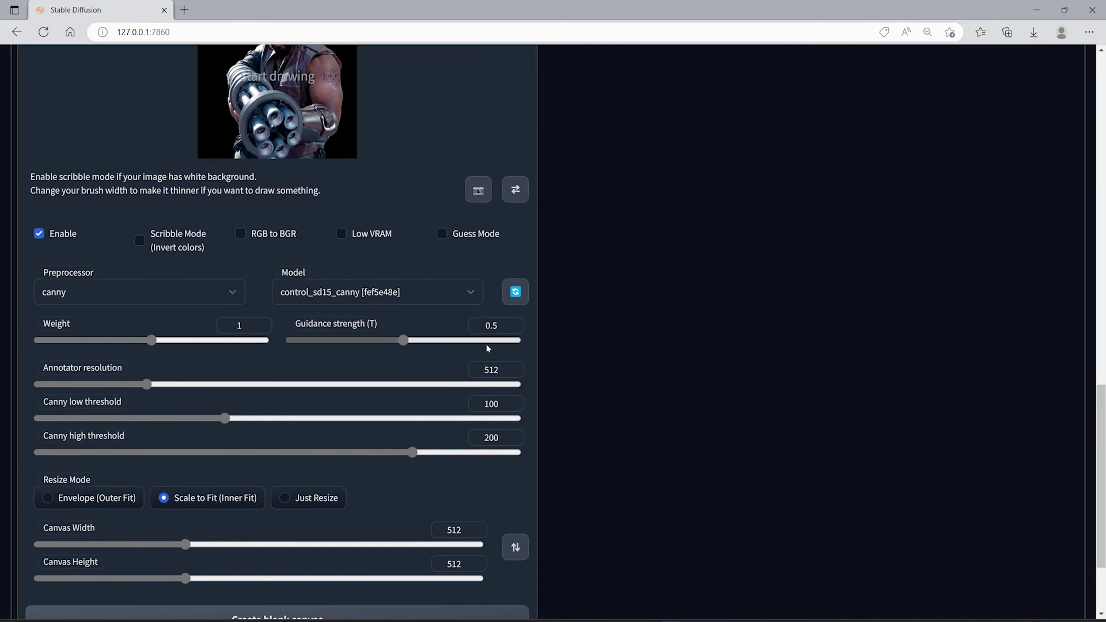
scroll(493, 343, "up", 15)
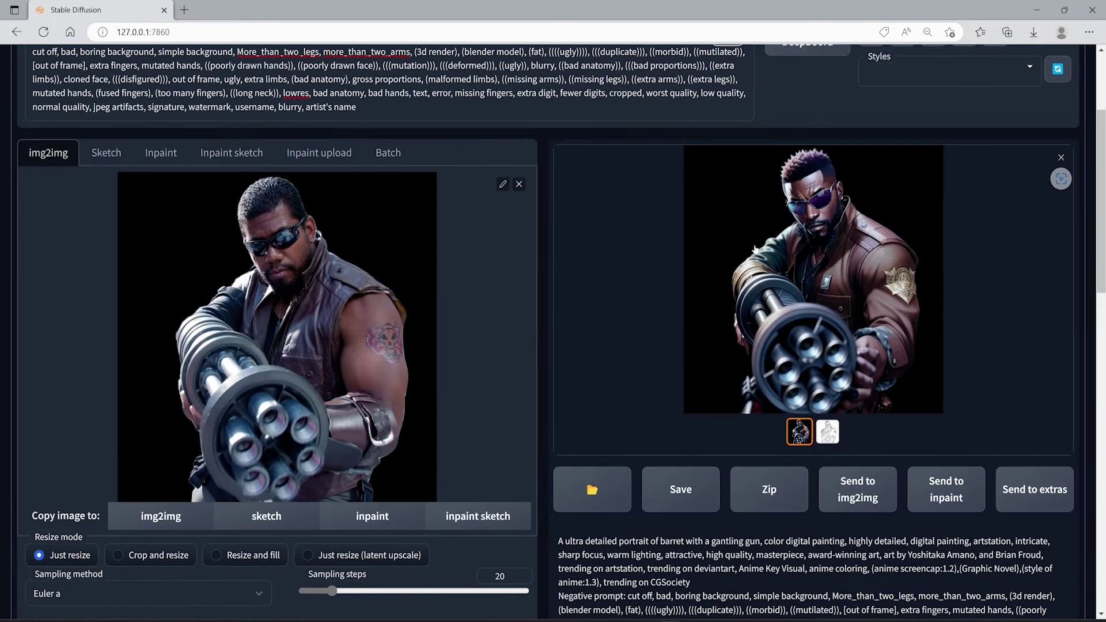
Enlarge the anime result in the lightbox, review the generation settings, and return to the canny map
left_click(805, 228)
left_click(849, 356)
scroll(599, 441, "down", 10)
scroll(605, 440, "up", 12)
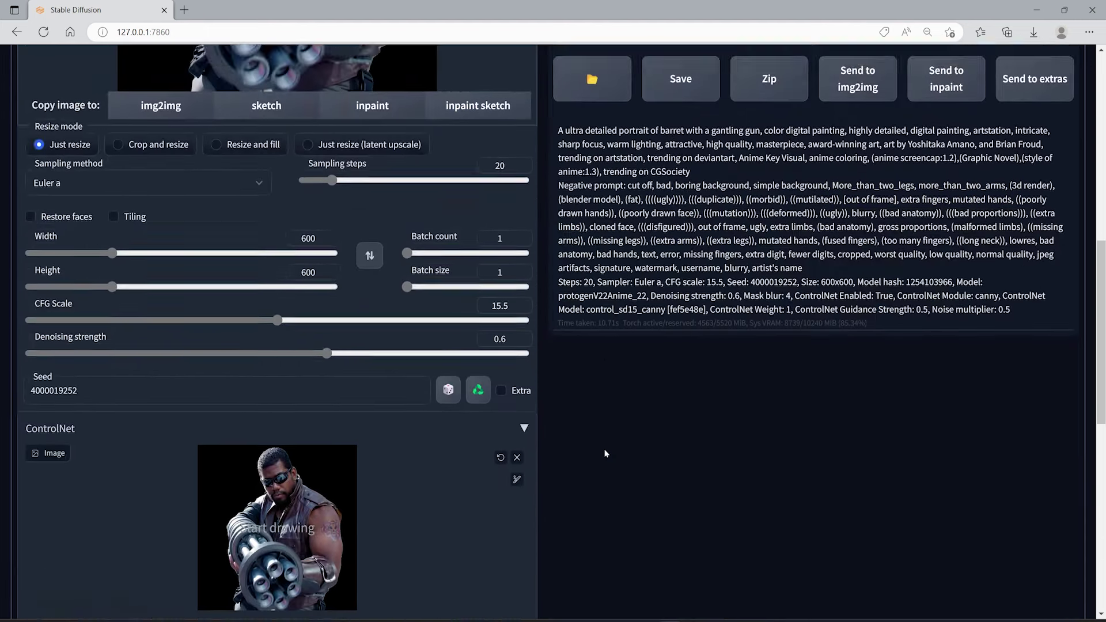
scroll(616, 431, "down", 7)
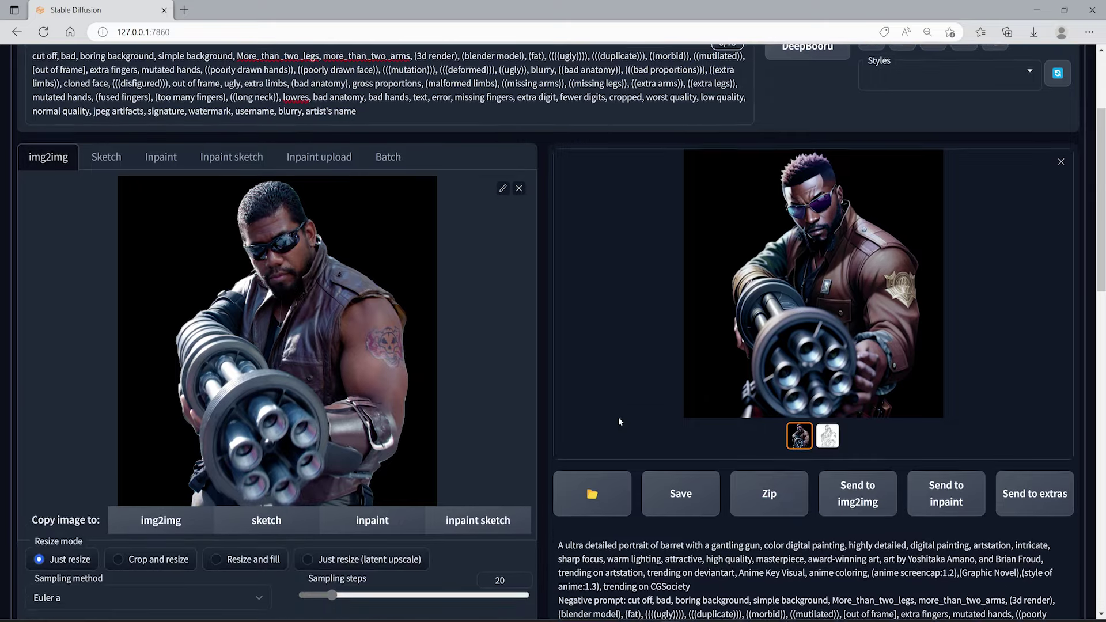
scroll(595, 484, "down", 1)
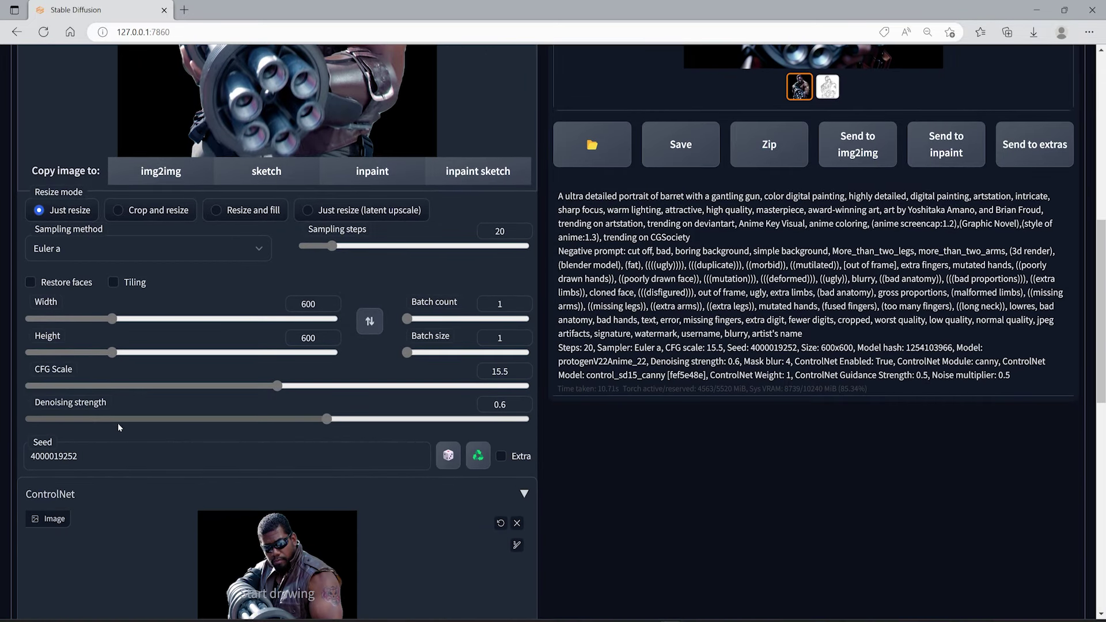
scroll(129, 427, "up", 6)
scroll(129, 426, "down", 16)
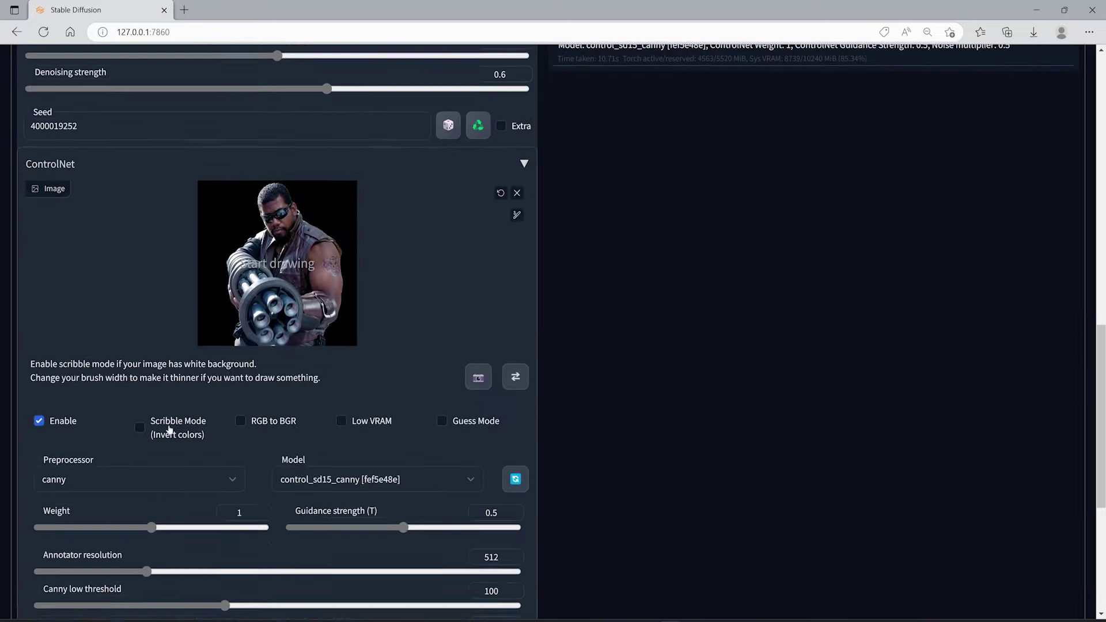
scroll(390, 272, "up", 16)
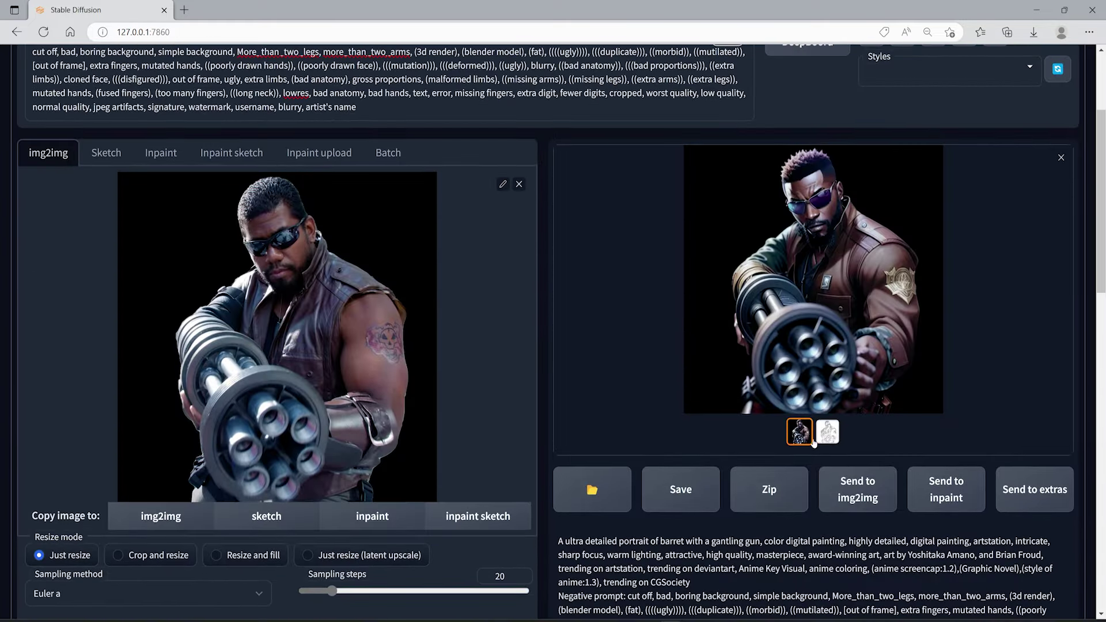
left_click(828, 432)
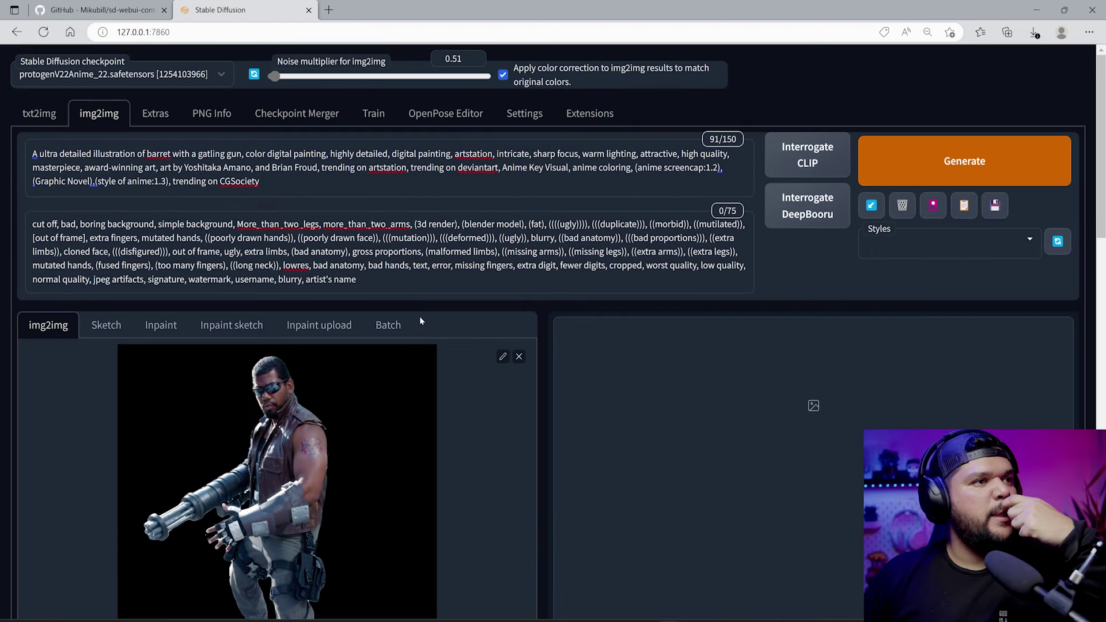
Look over the Batch options for processing a folder of frames
left_click(388, 325)
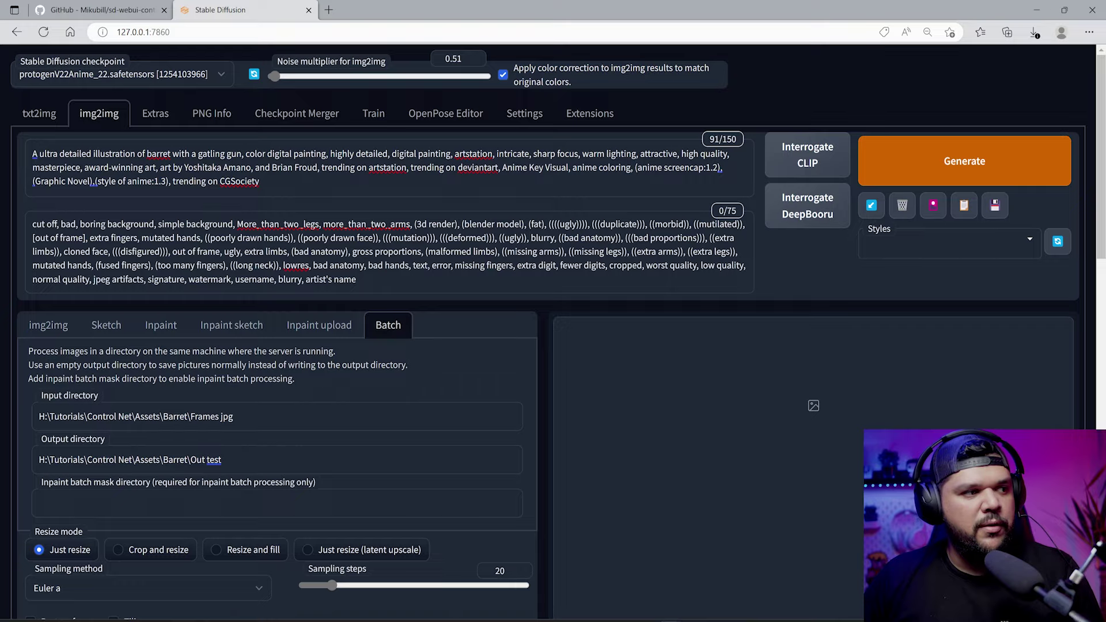
scroll(409, 409, "down", 3)
scroll(397, 420, "up", 3)
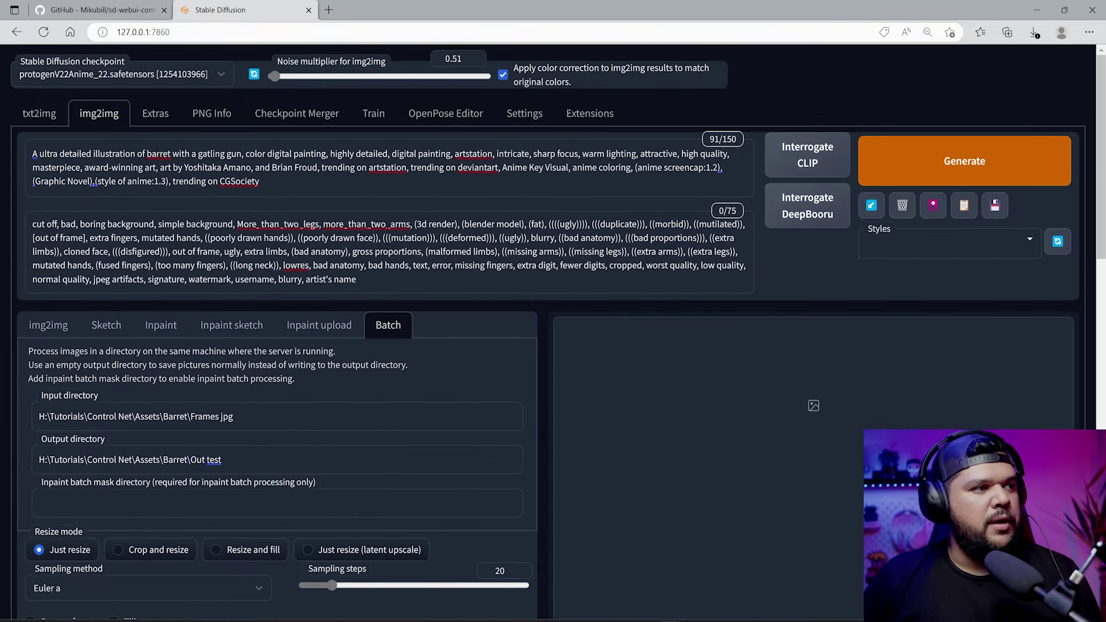
Return to the single-image img2img source with the full-body frame and recheck the ControlNet canny settings
left_click(49, 325)
left_click(106, 326)
left_click(49, 325)
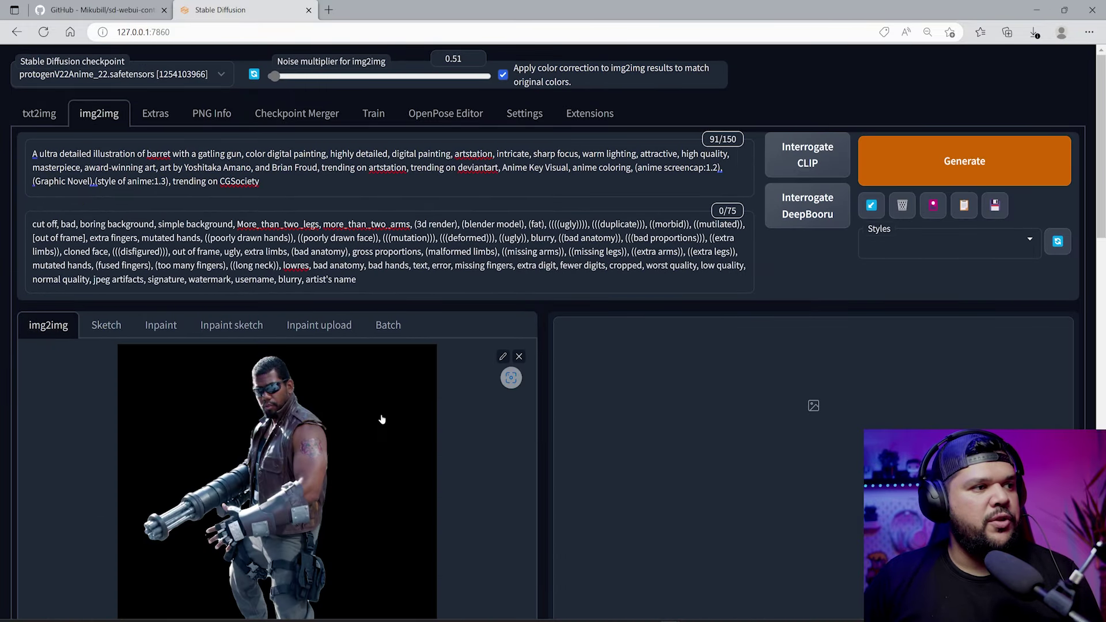
scroll(382, 420, "down", 12)
scroll(383, 427, "down", 3)
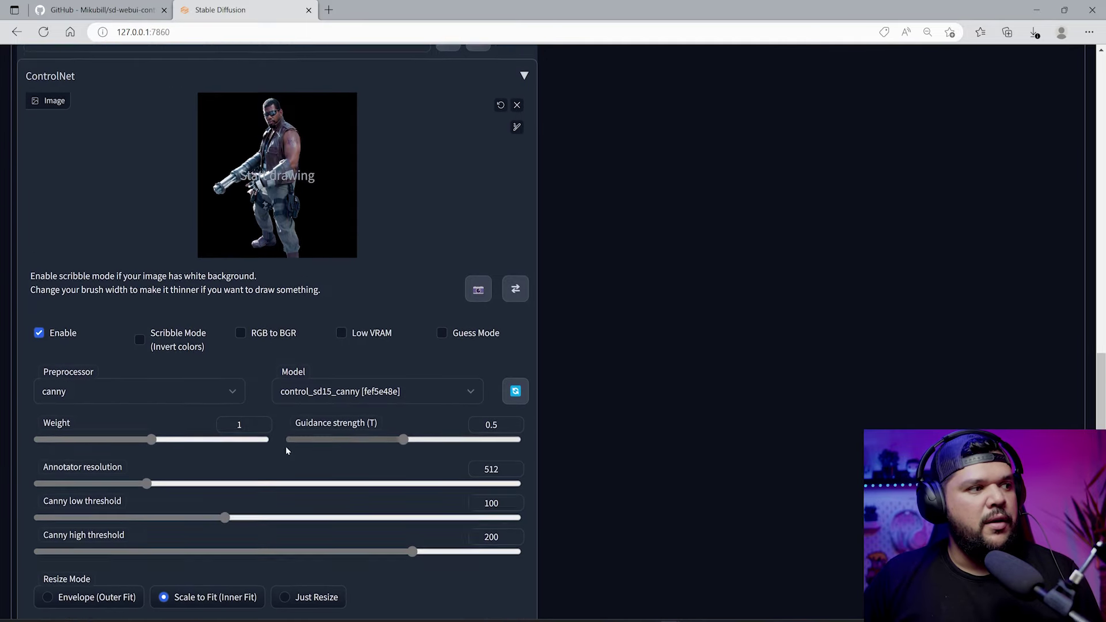
scroll(369, 403, "up", 15)
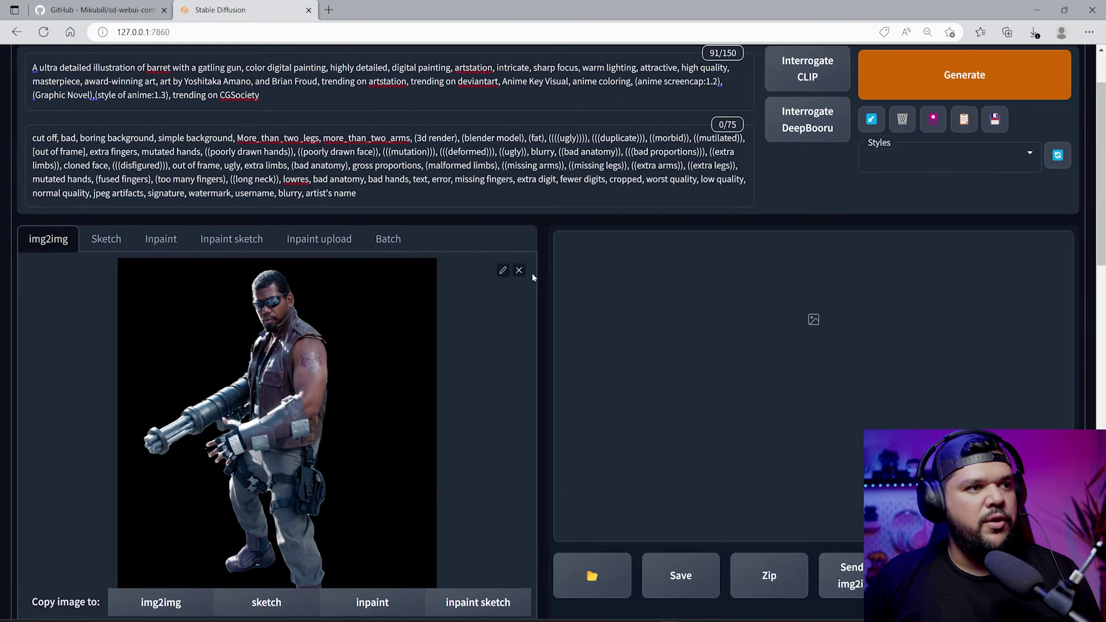
Remove the img2img source image and the ControlNet reference image
left_click(519, 271)
scroll(441, 432, "down", 12)
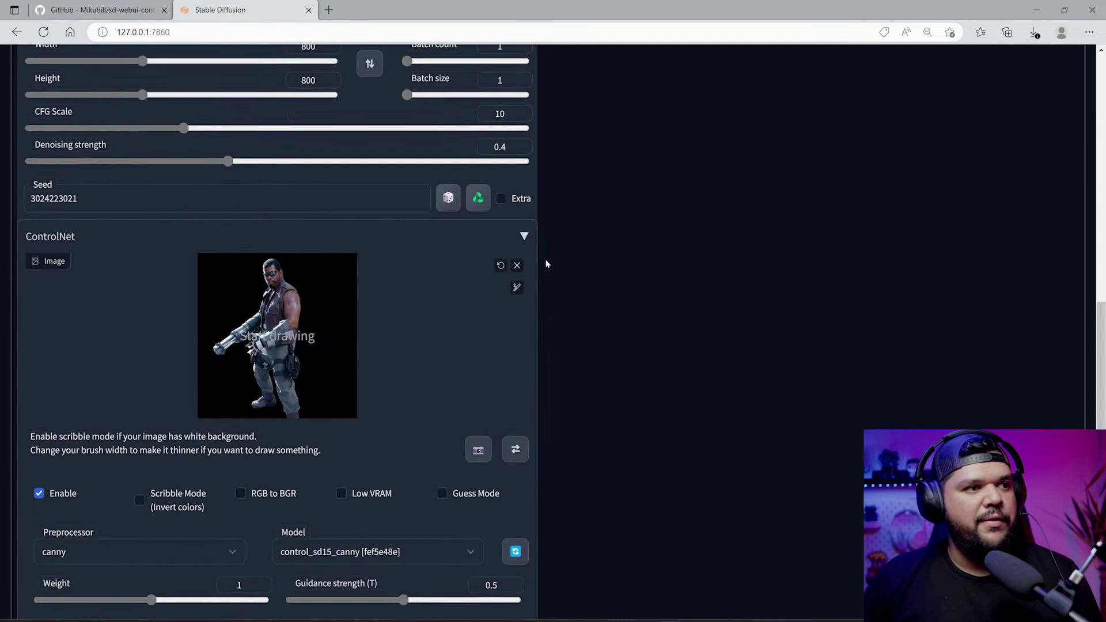
left_click(515, 270)
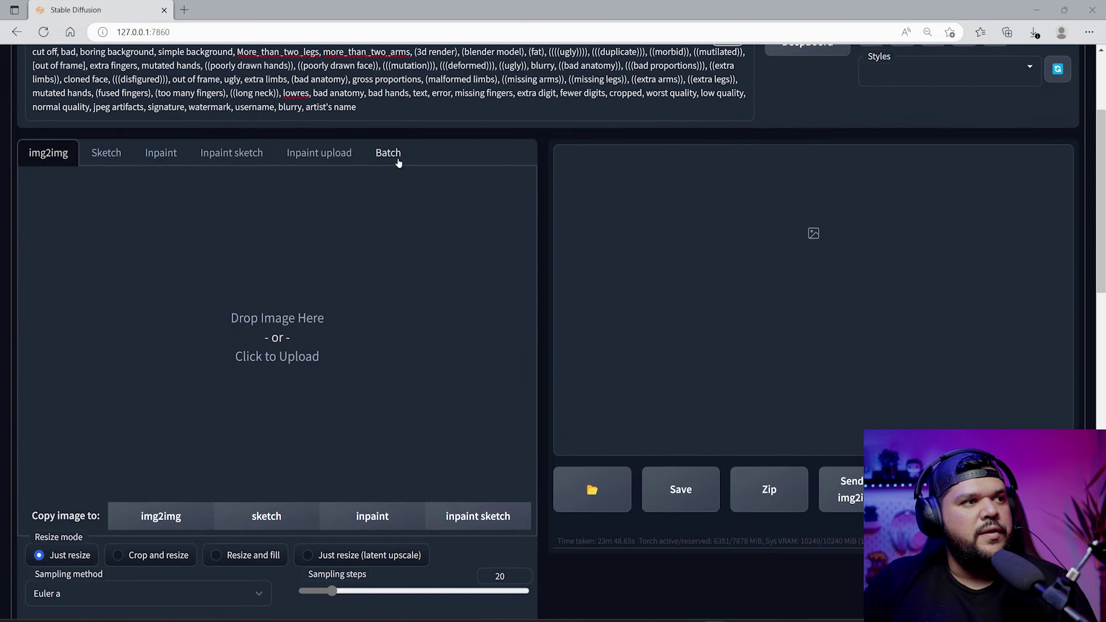
Set the Batch input directory to the Frames jpg folder path from Explorer
left_click(388, 163)
scroll(424, 360, "down", 5)
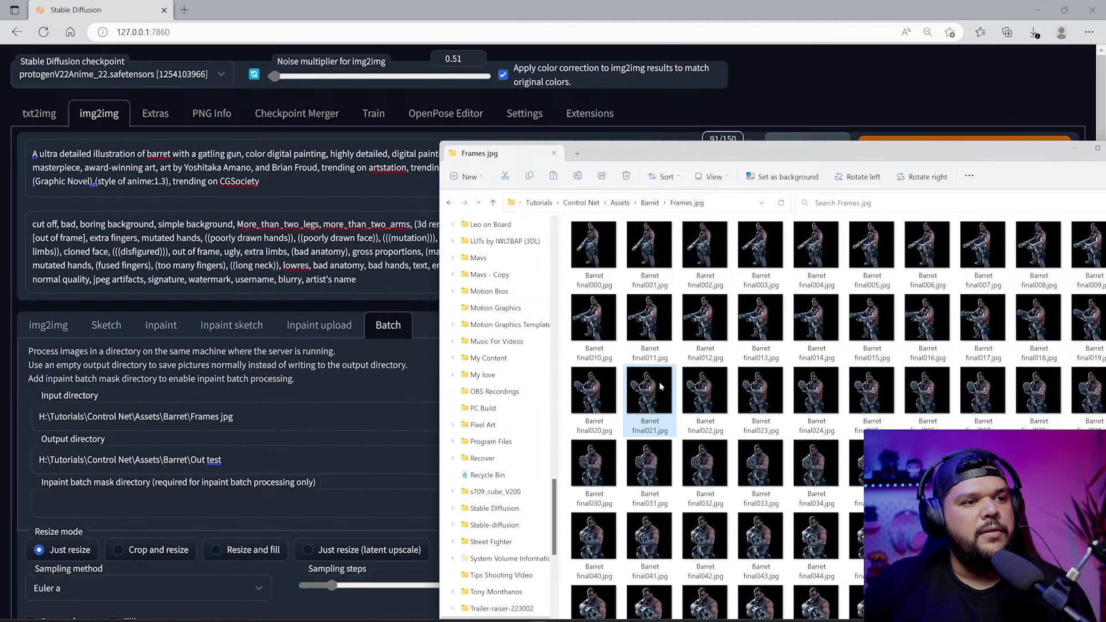
left_click(691, 202)
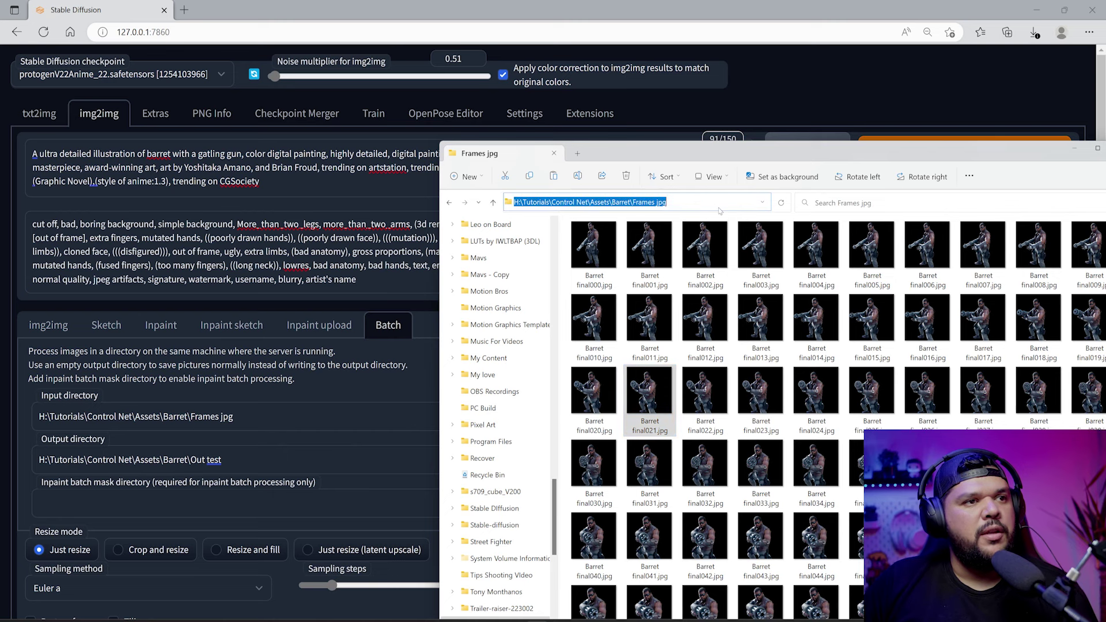
key("alt+Tab")
triple_click(135, 416)
key("alt+Tab")
Replace the Out test output directory with the Barret\Out folder path
key("alt+Up")
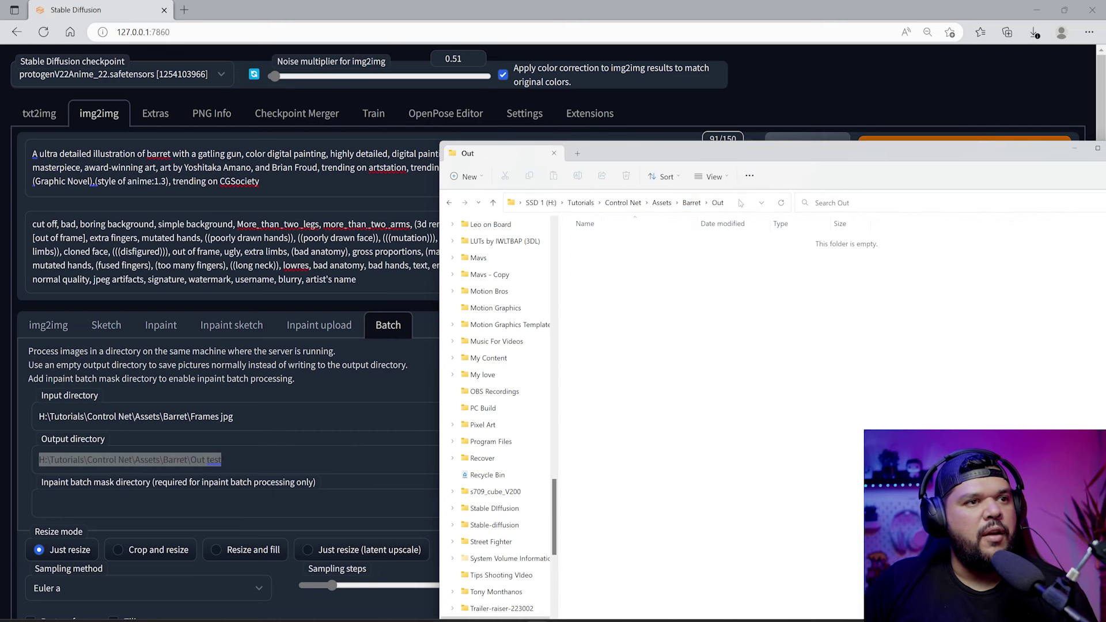
left_click(740, 202)
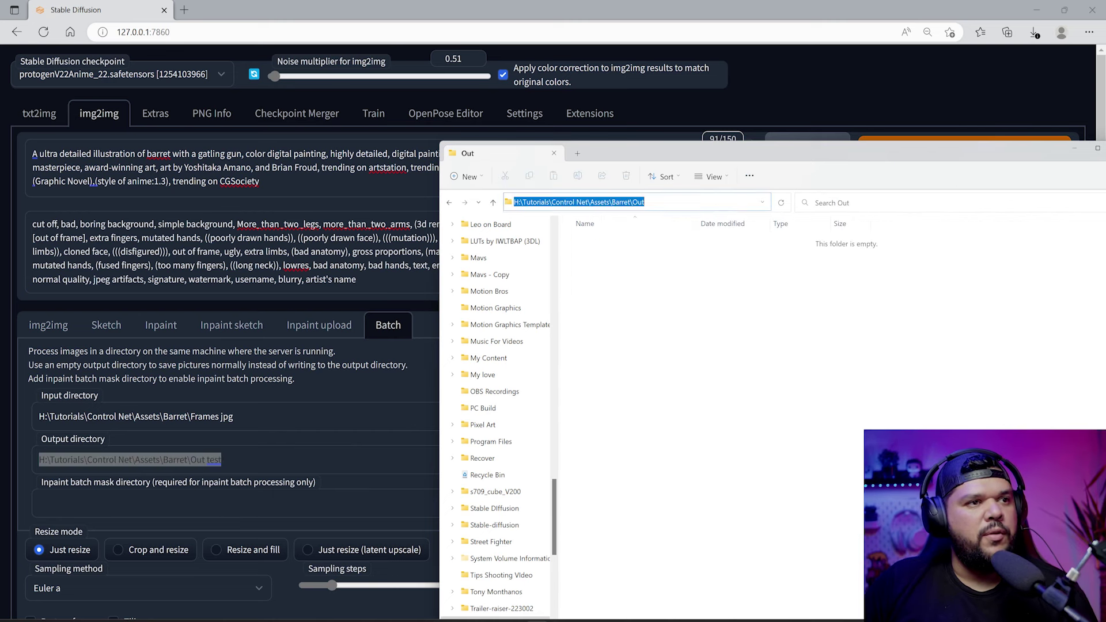
key("ctrl+c")
key("alt+Tab")
triple_click(315, 469)
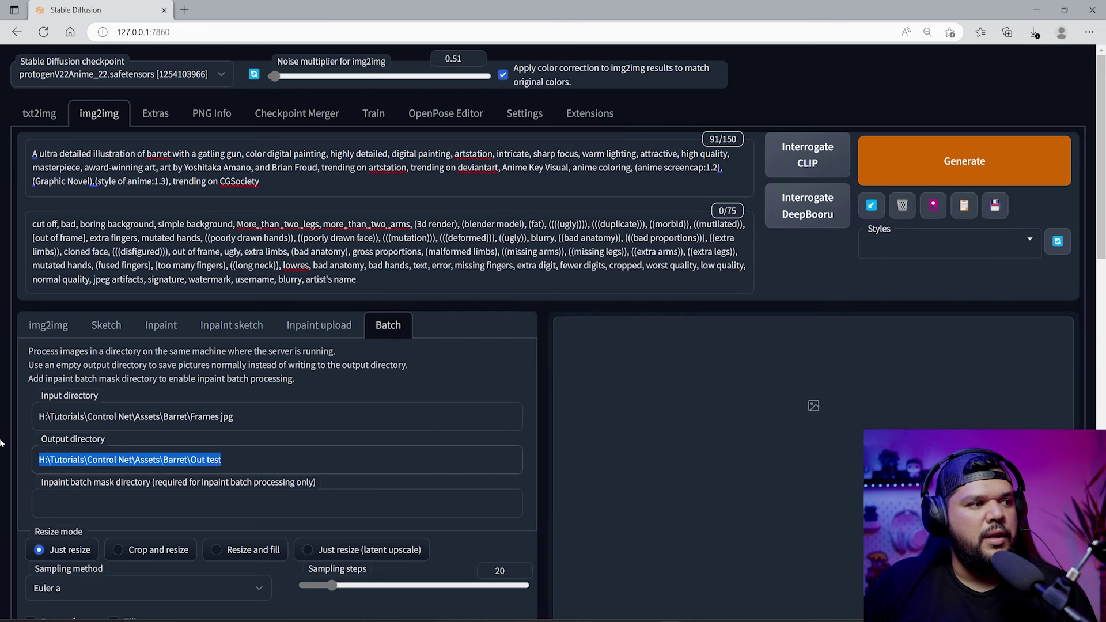
key("ctrl+v")
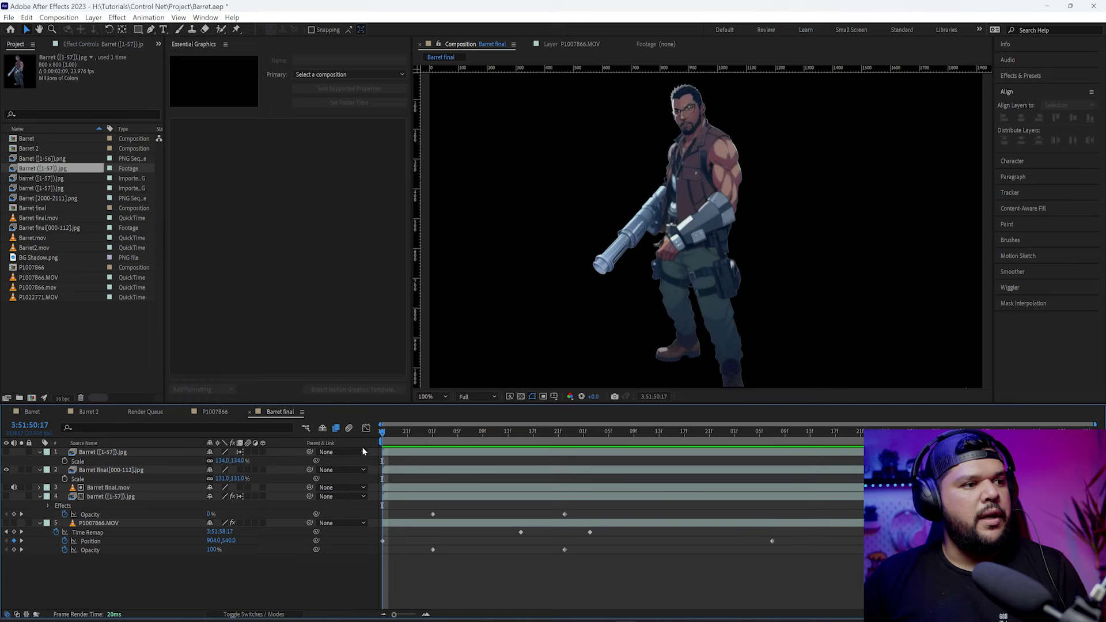
Preview the restyled Barret animation, jumping partway through and replaying from an earlier frame
key("space")
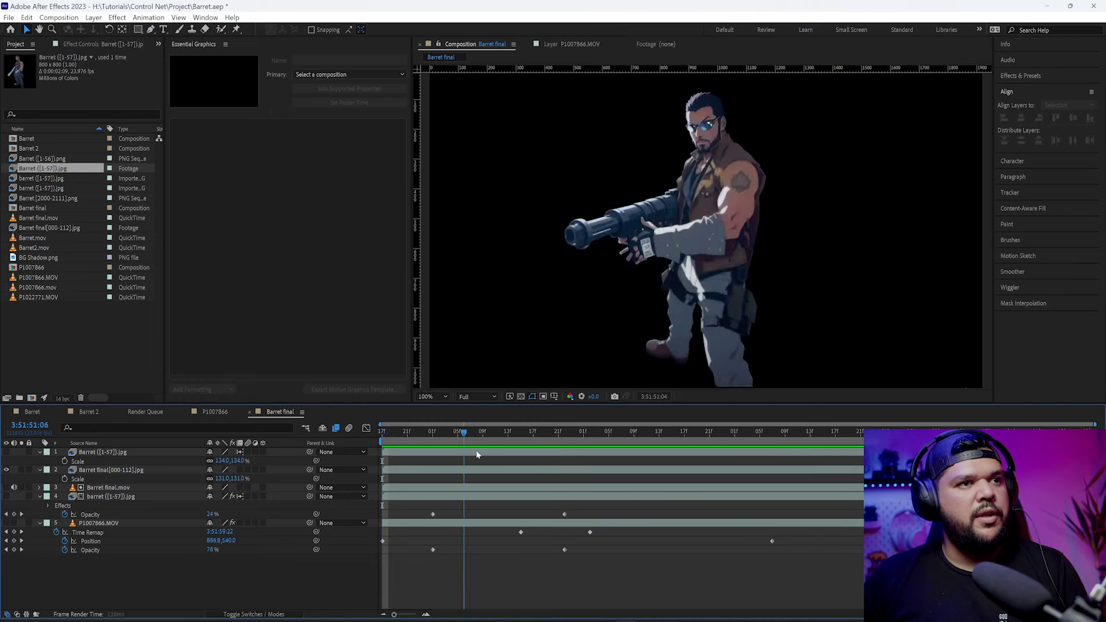
key("space")
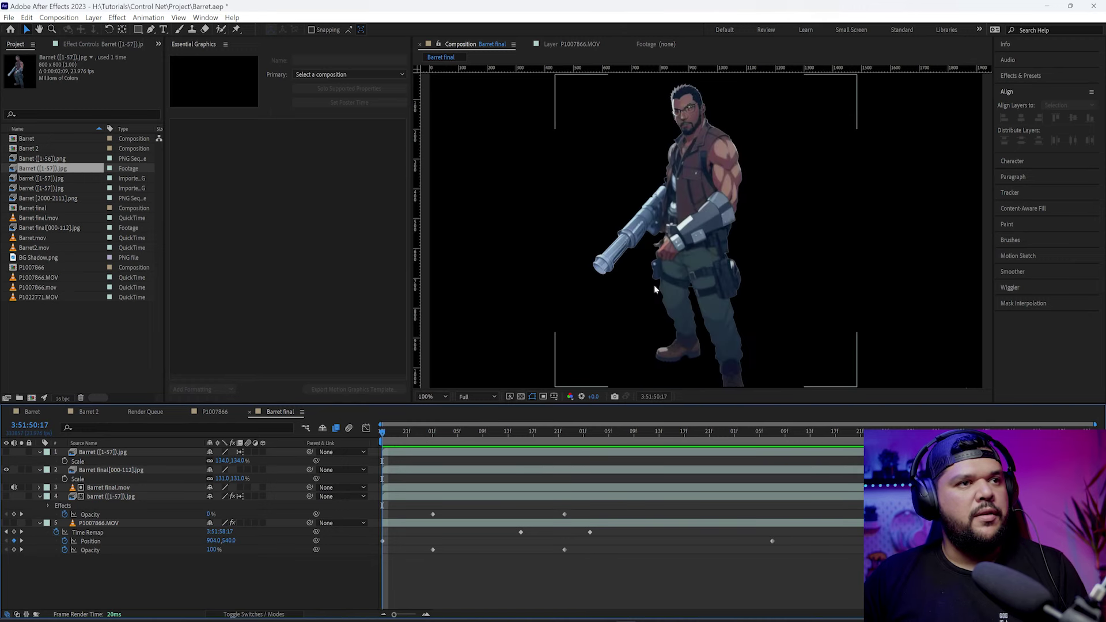
key("space")
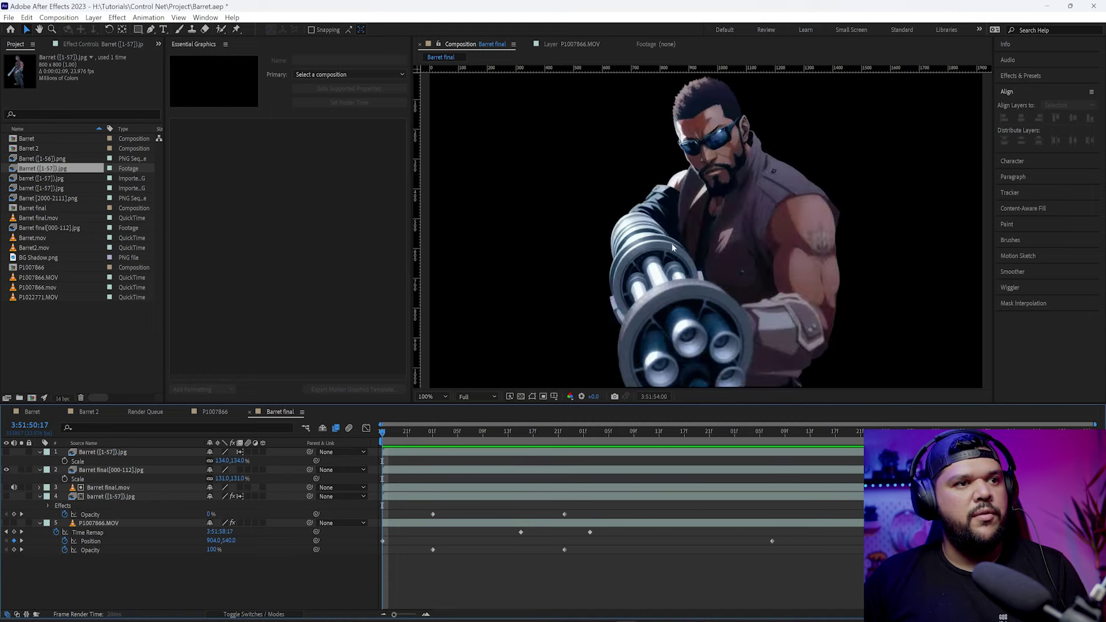
left_click_drag(601, 433, 772, 436)
left_click(679, 267)
key("space")
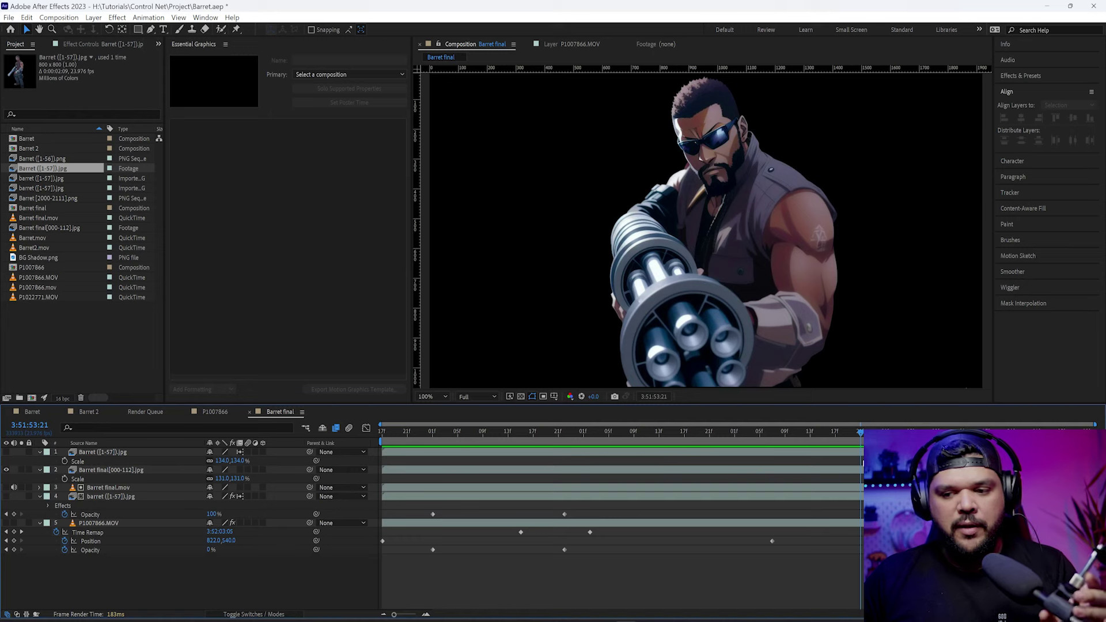
key("space")
key("space")
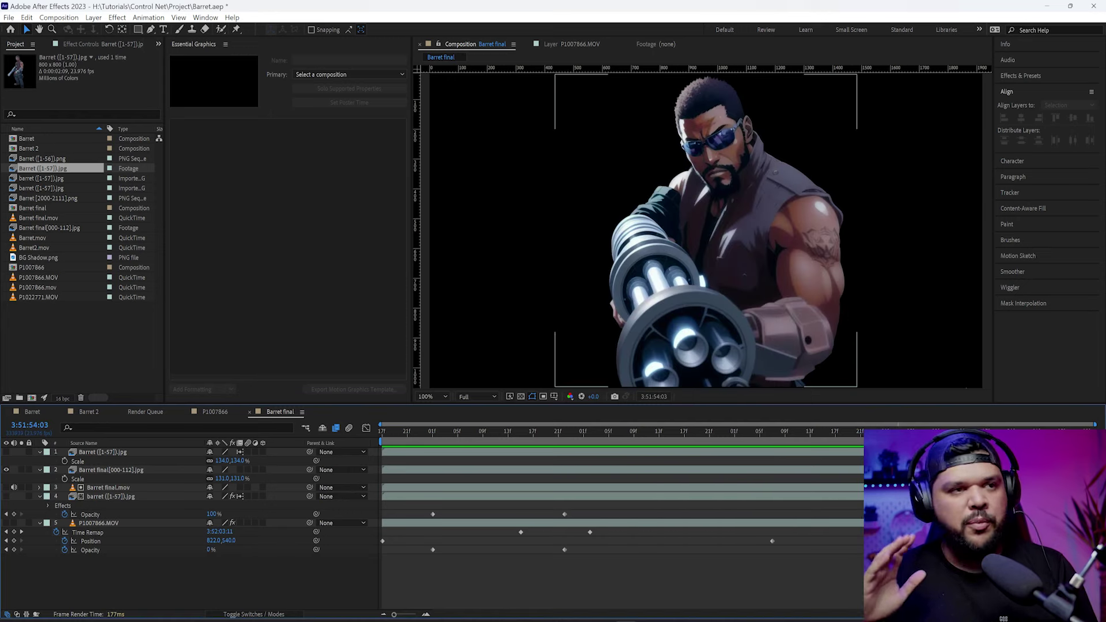
Make the top barret image layer visible again and preview the animation
left_click(6, 452)
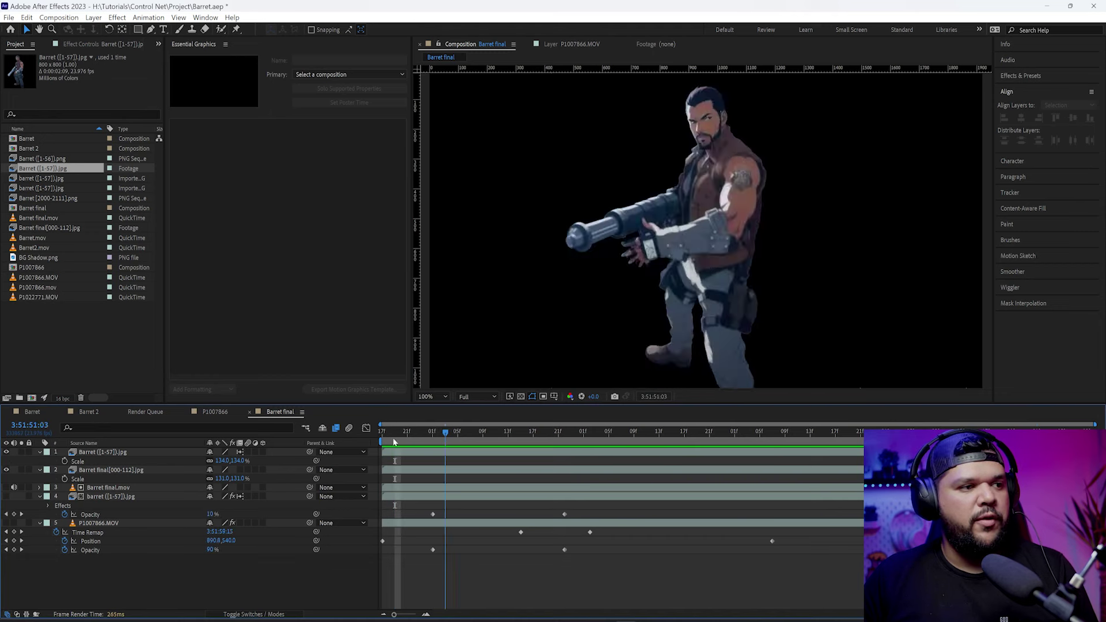
key("space")
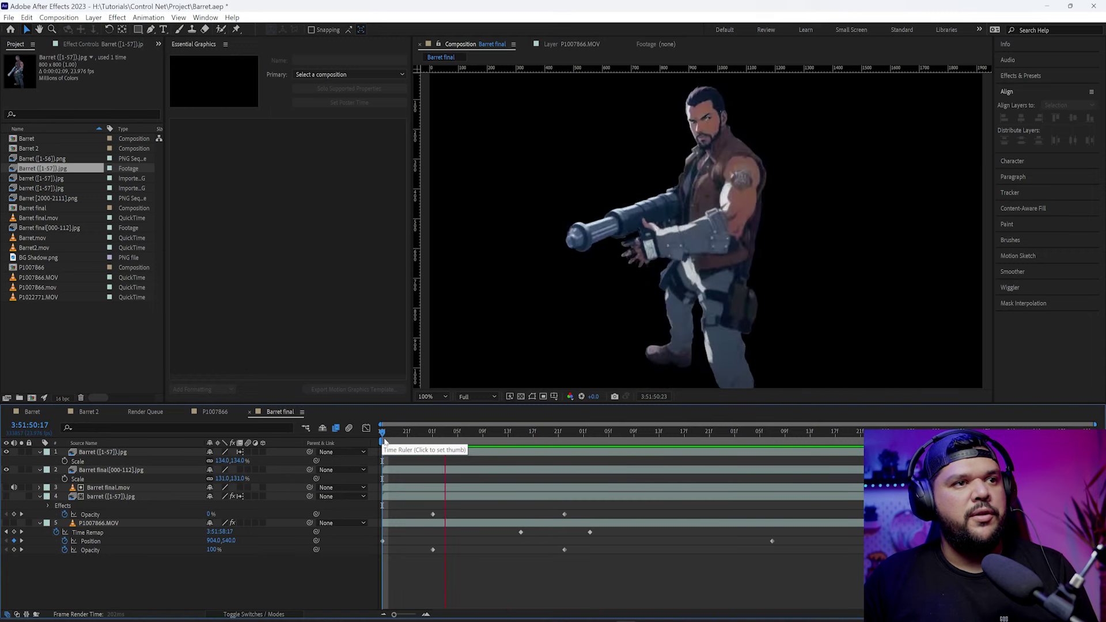
left_click(427, 441)
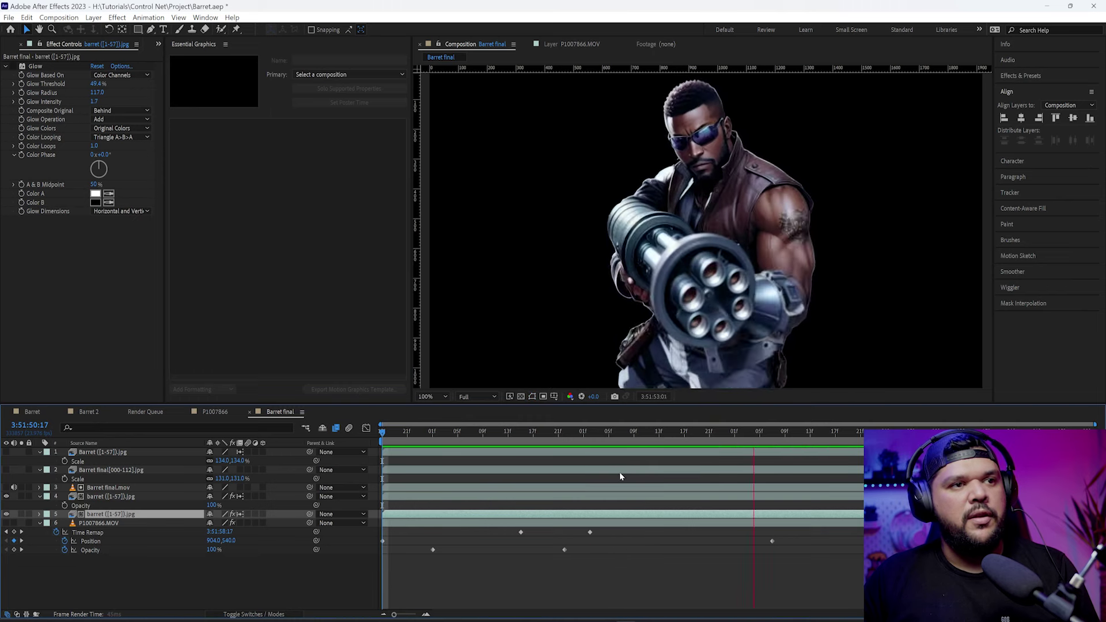
Step frame by frame through the start of the Barret final animation
key("space")
left_click_drag(410, 434, 413, 434)
key("Page_Down")
key("Page_Down")
key("Page_Down")
key("Page_Down")
key("Page_Down")
key("Page_Down")
key("Page_Down")
key("Page_Down")
key("Page_Down")
key("Page_Down")
key("Page_Down")
key("Page_Down")
key("Page_Down")
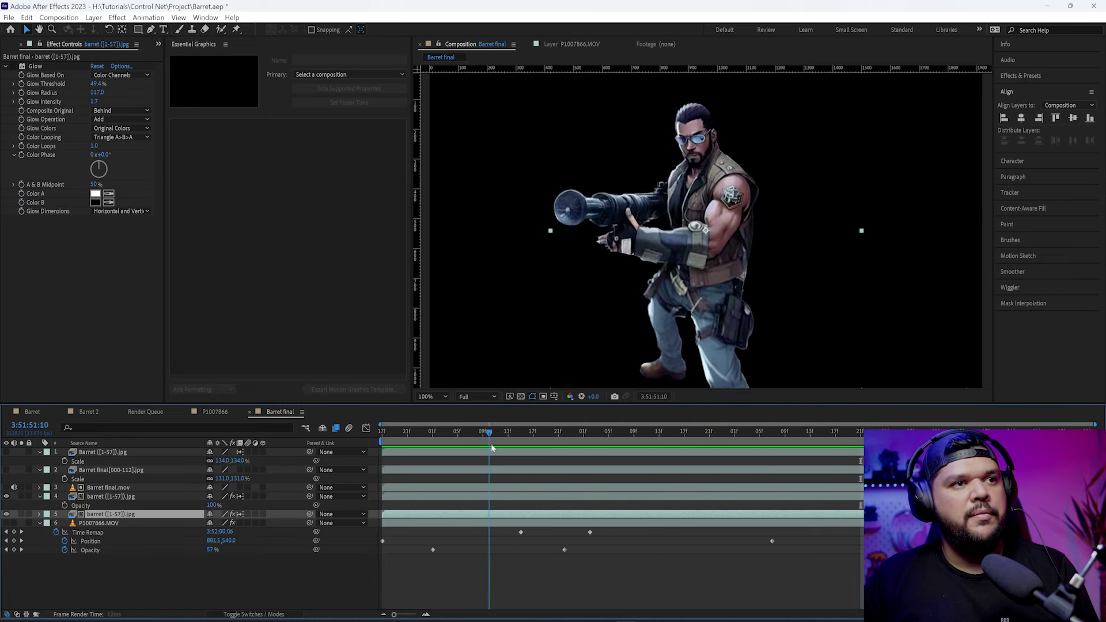
key("Page_Down")
key("Page_Down")
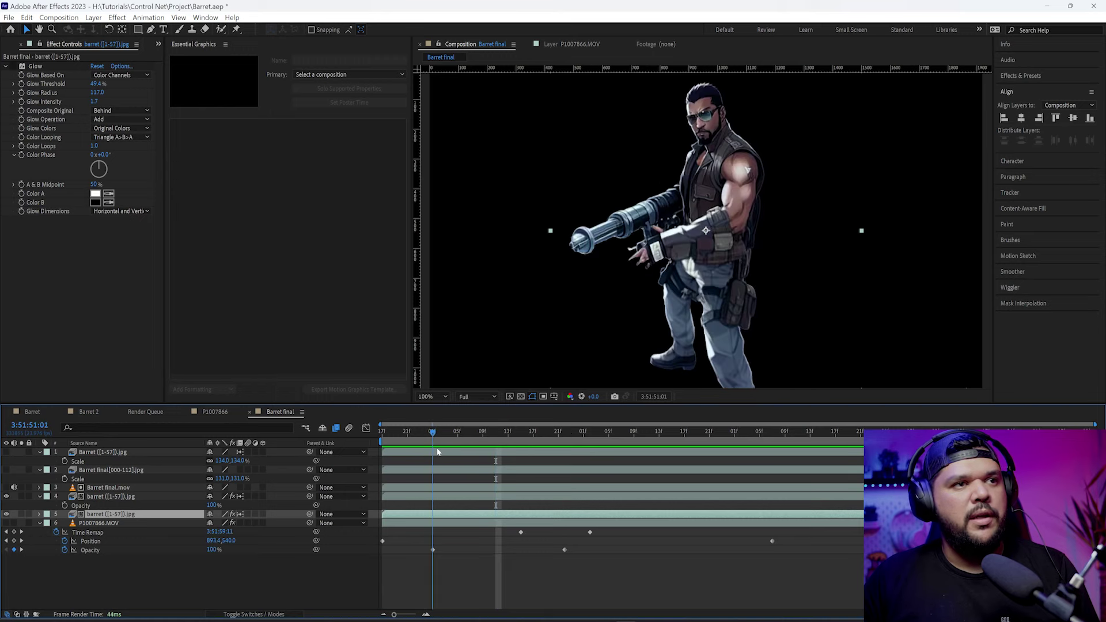
key("Page_Down")
key("Page_Down")
key("Page_Down")
key("Page_Down")
key("Page_Down")
key("Page_Down")
key("Page_Down")
key("Page_Down")
key("Page_Down")
key("Page_Down")
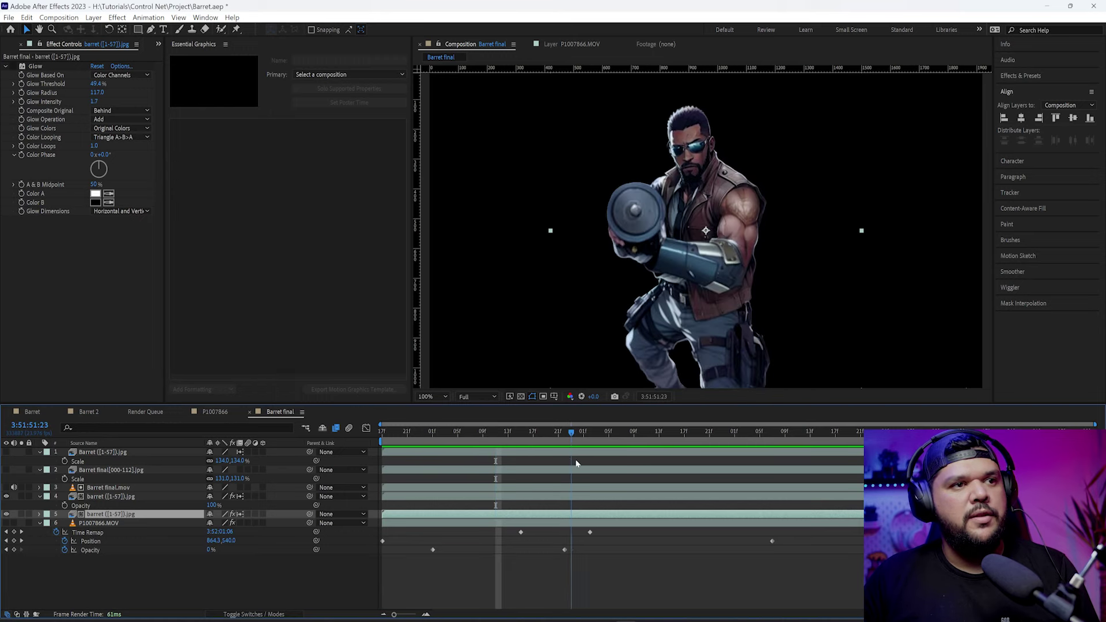
Play and scrub the animation through the later gun-pointing pose toward the end
left_click_drag(568, 437, 671, 432)
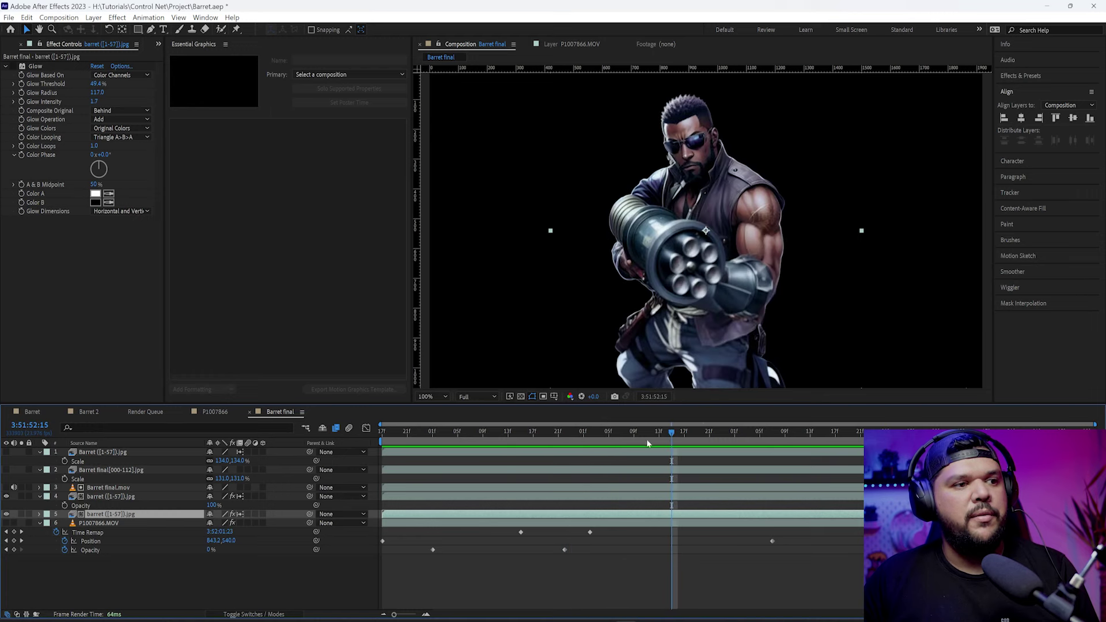
key("space")
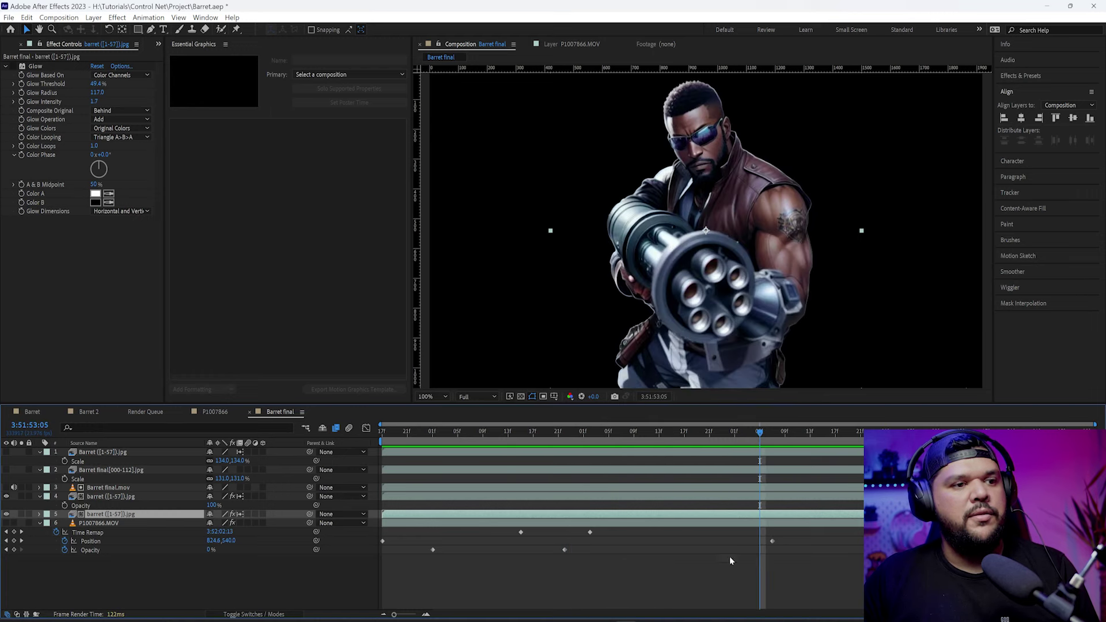
key("space")
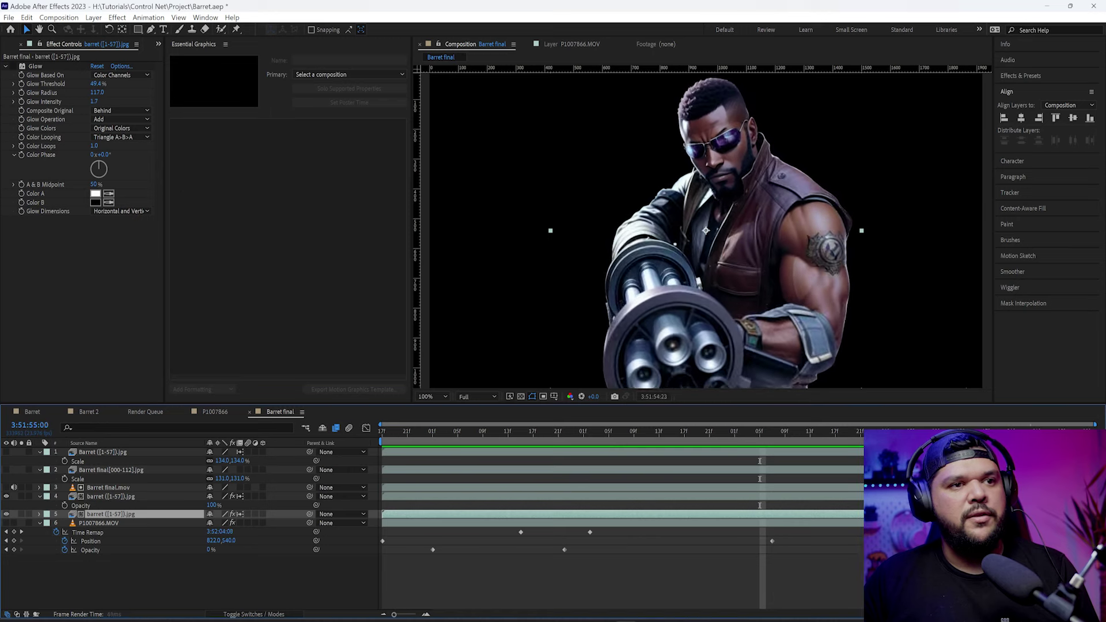
left_click_drag(384, 432, 377, 464)
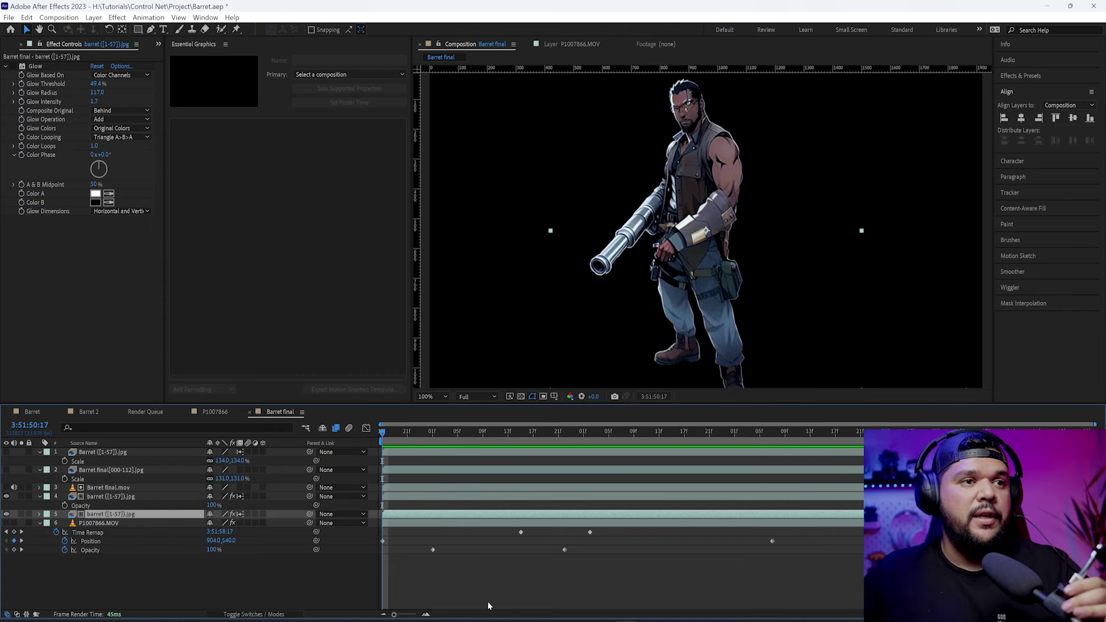
left_click_drag(461, 433, 789, 482)
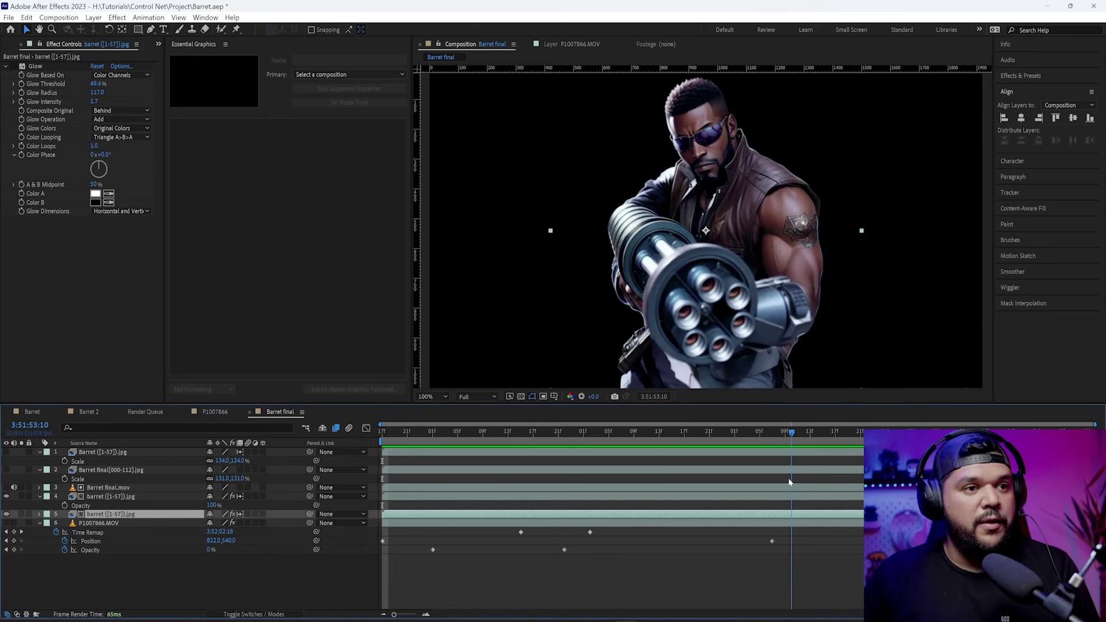
left_click_drag(790, 481, 374, 502)
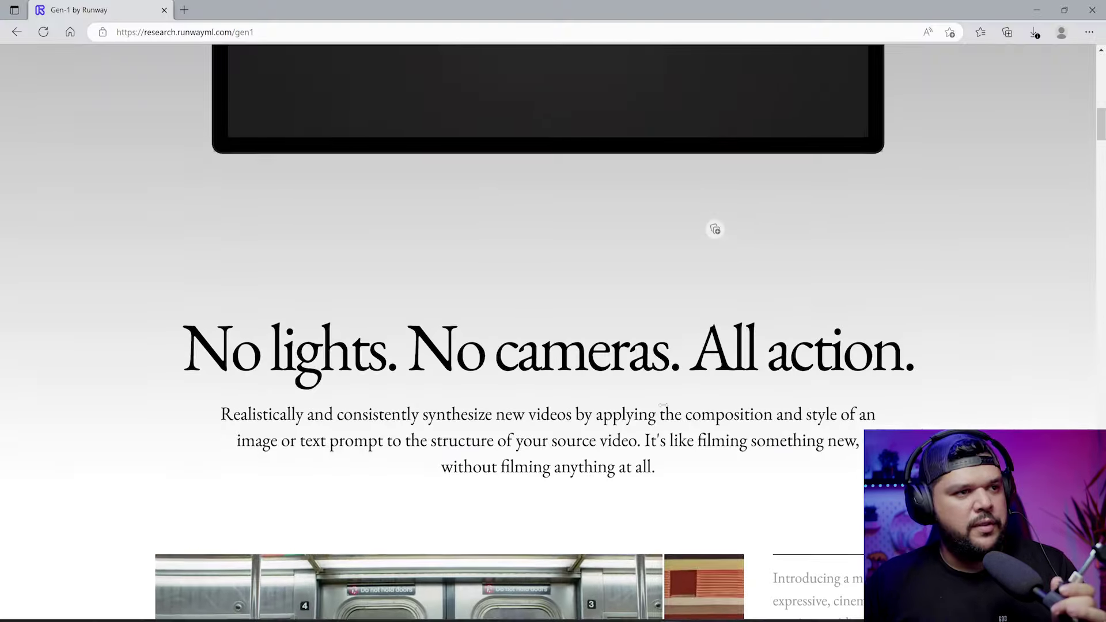
Scroll through the Runway Gen-1 page's example sections
scroll(662, 409, "up", 15)
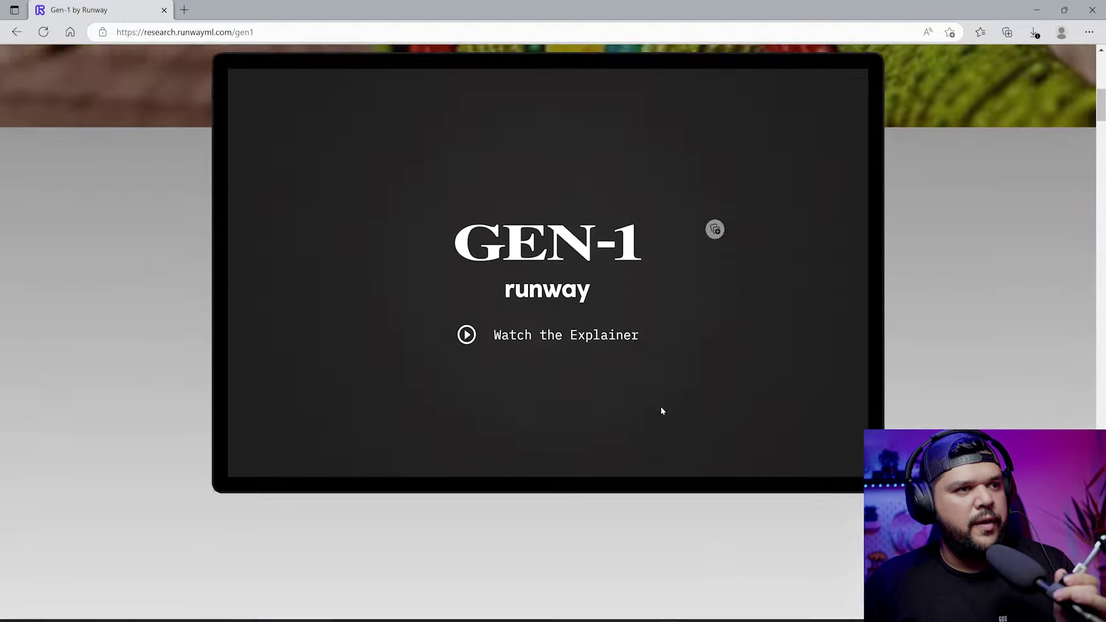
scroll(659, 413, "up", 3)
scroll(660, 413, "down", 9)
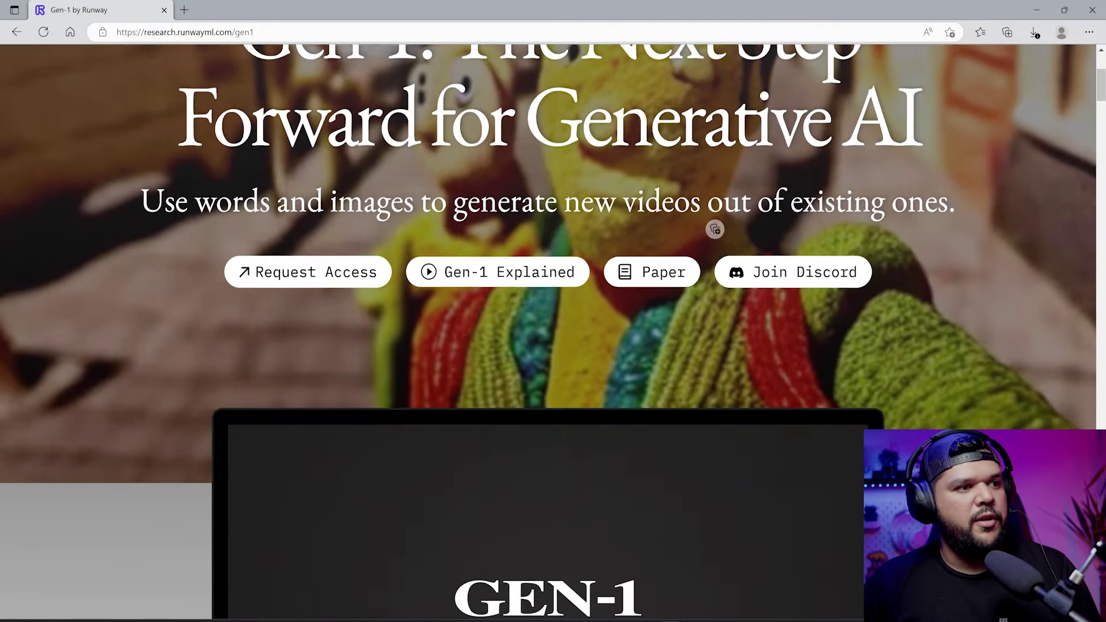
scroll(657, 409, "down", 4)
scroll(657, 410, "up", 3)
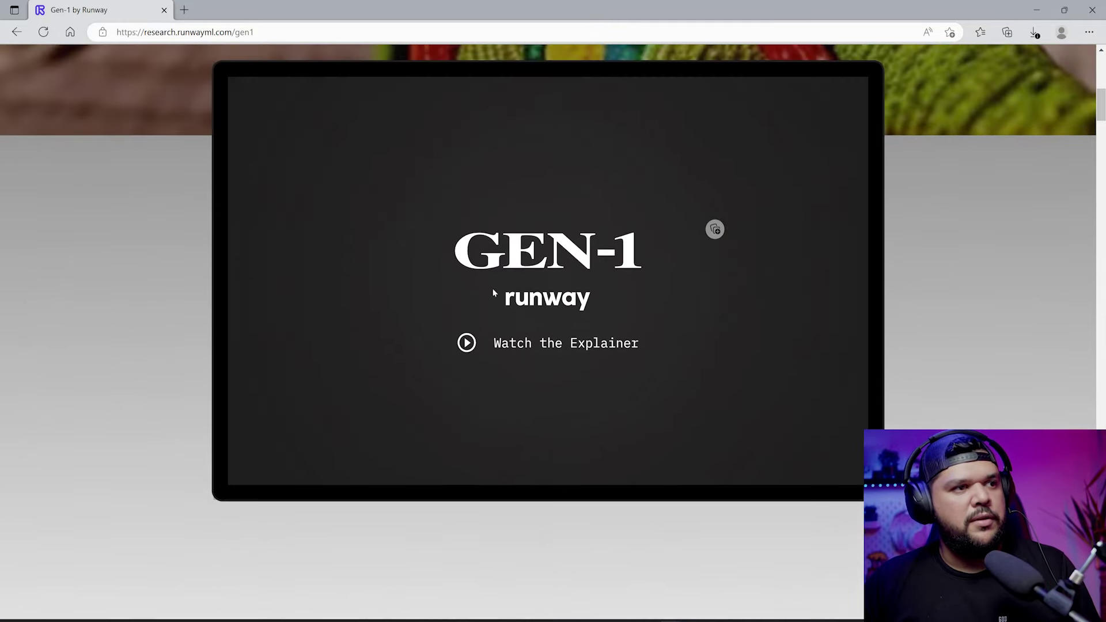
scroll(715, 230, "down", 13)
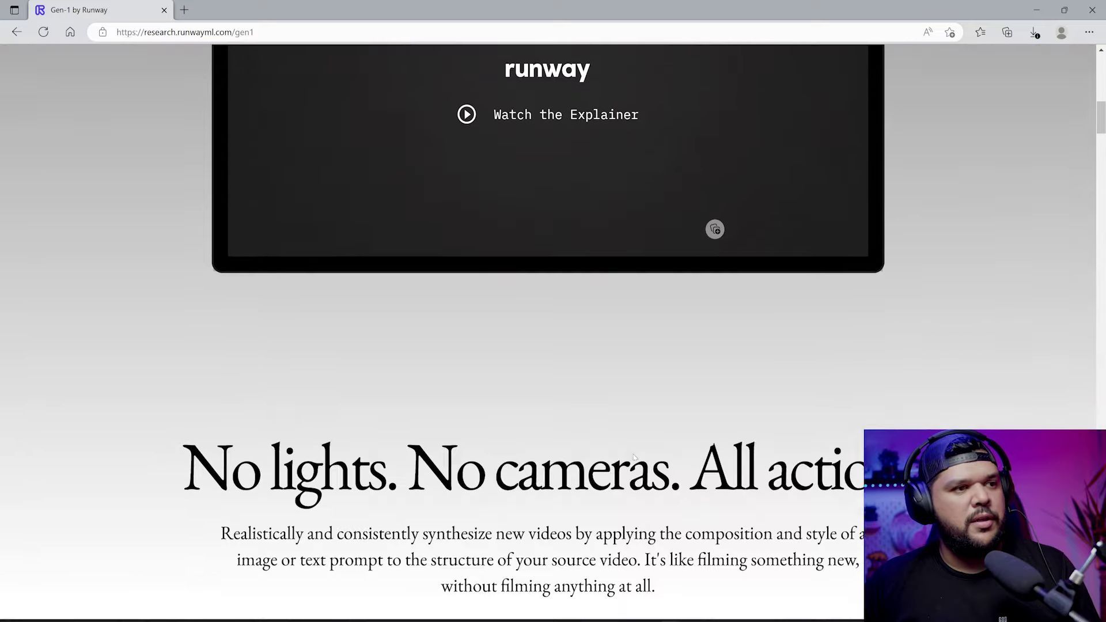
scroll(715, 229, "down", 1)
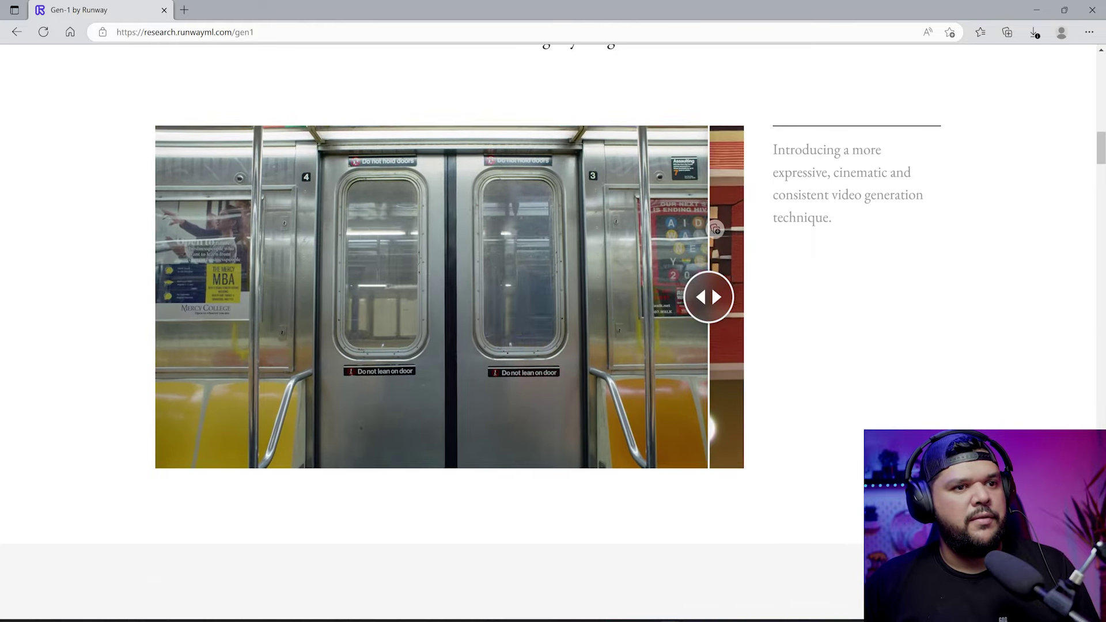
scroll(715, 229, "down", 15)
scroll(678, 284, "down", 3)
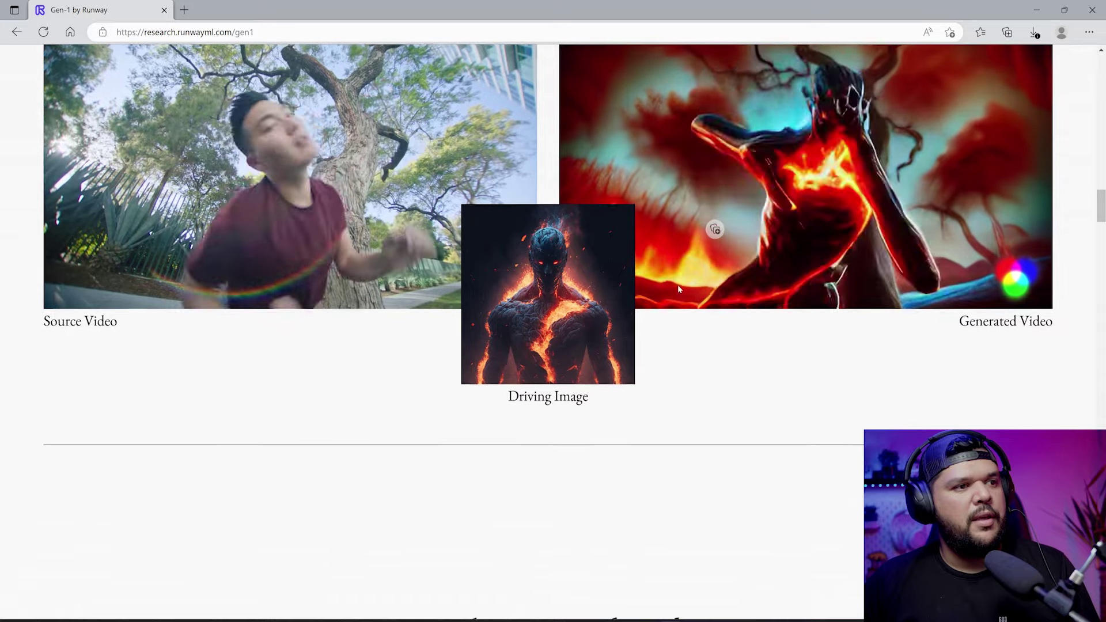
scroll(790, 332, "up", 2)
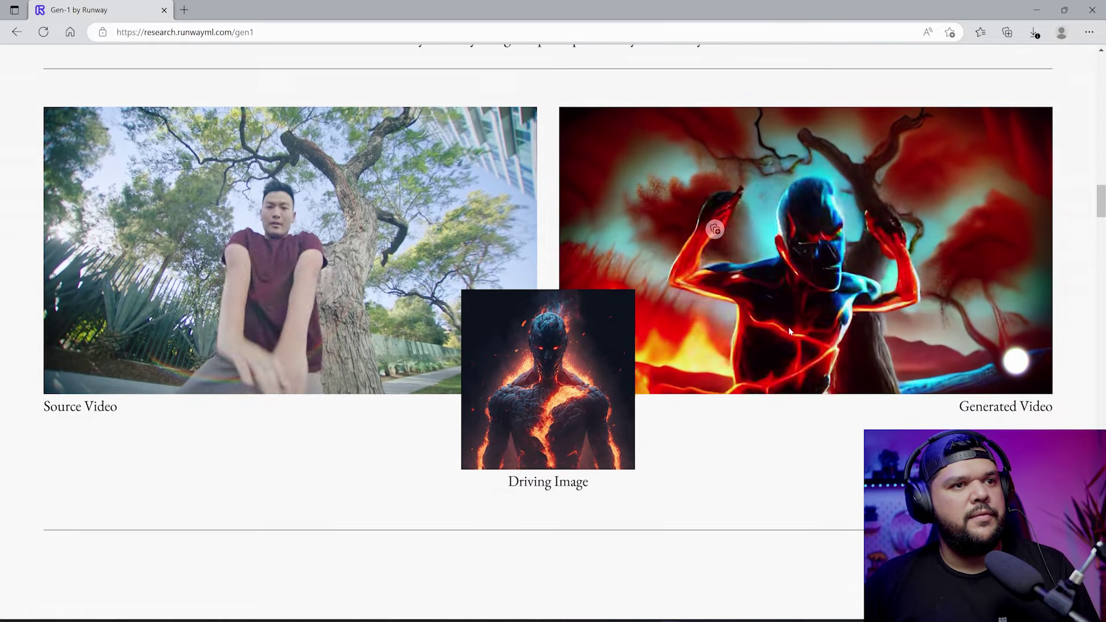
scroll(818, 300, "down", 10)
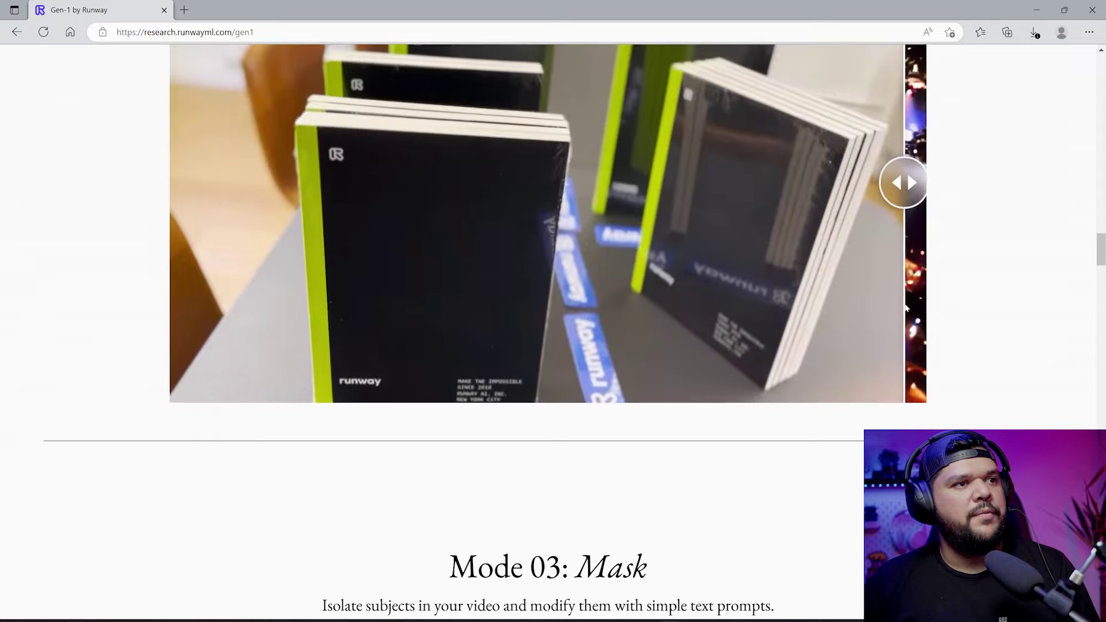
Drag the comparison sliders on the night-city and books stylization examples, then browse the remaining sections
left_click_drag(905, 309, 506, 288)
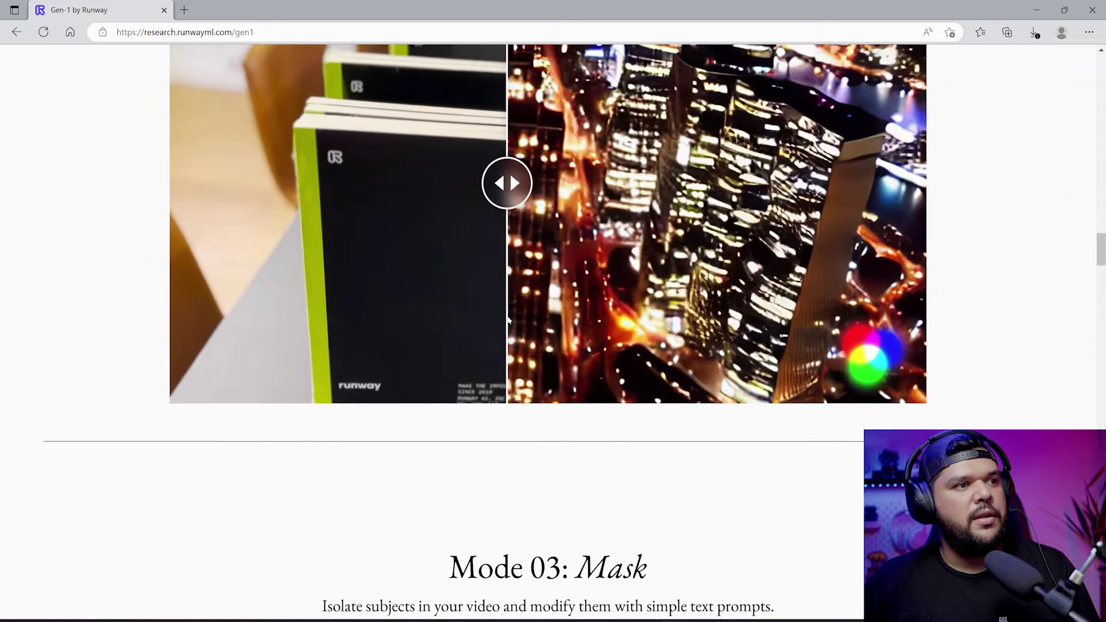
scroll(506, 288, "up", 3)
left_click_drag(506, 438, 400, 441)
left_click_drag(367, 316, 668, 375)
scroll(668, 376, "down", 15)
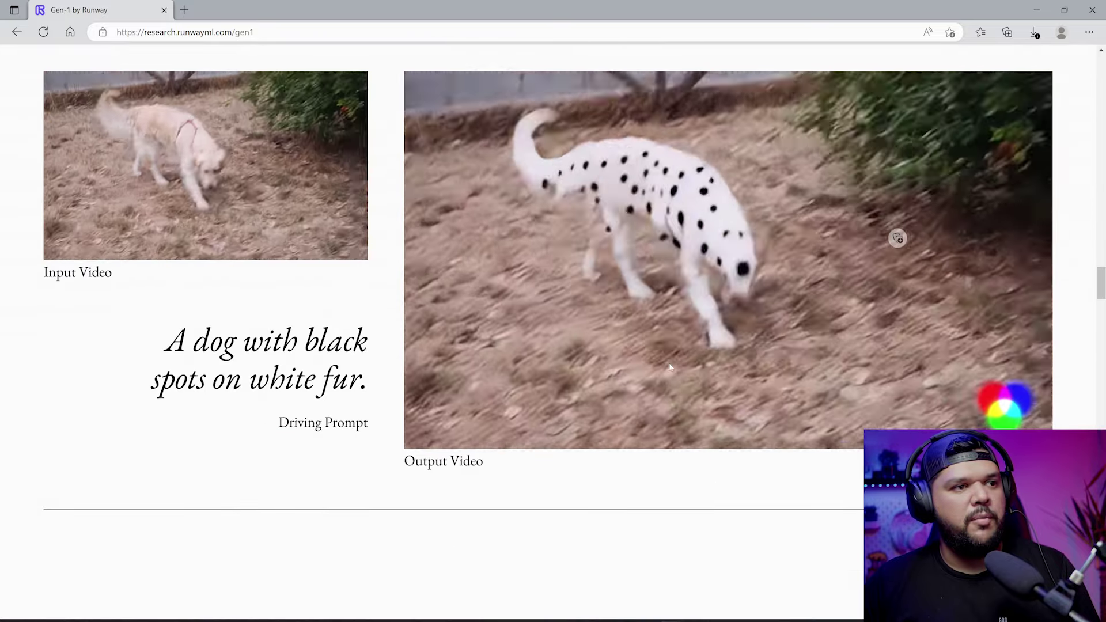
scroll(321, 338, "up", 1)
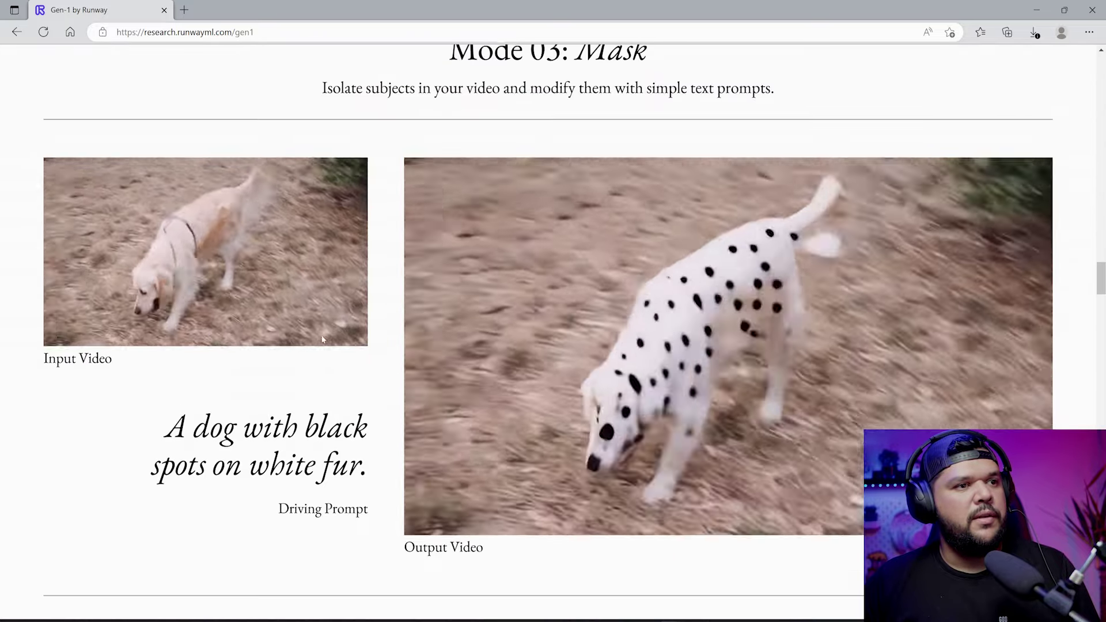
scroll(321, 338, "down", 10)
scroll(438, 445, "down", 10)
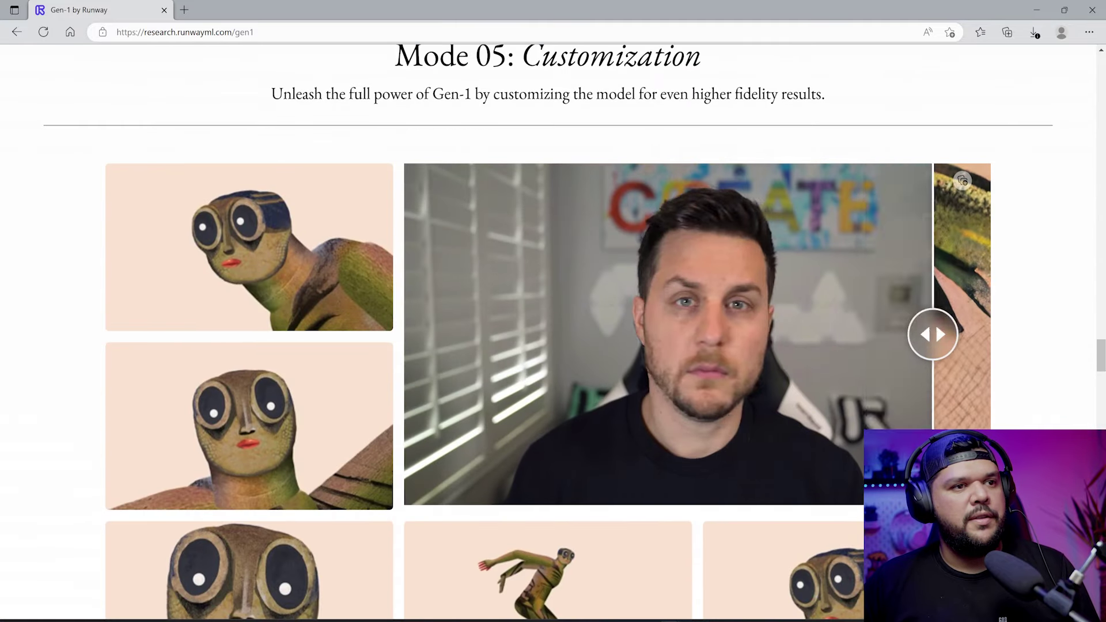
scroll(657, 469, "down", 20)
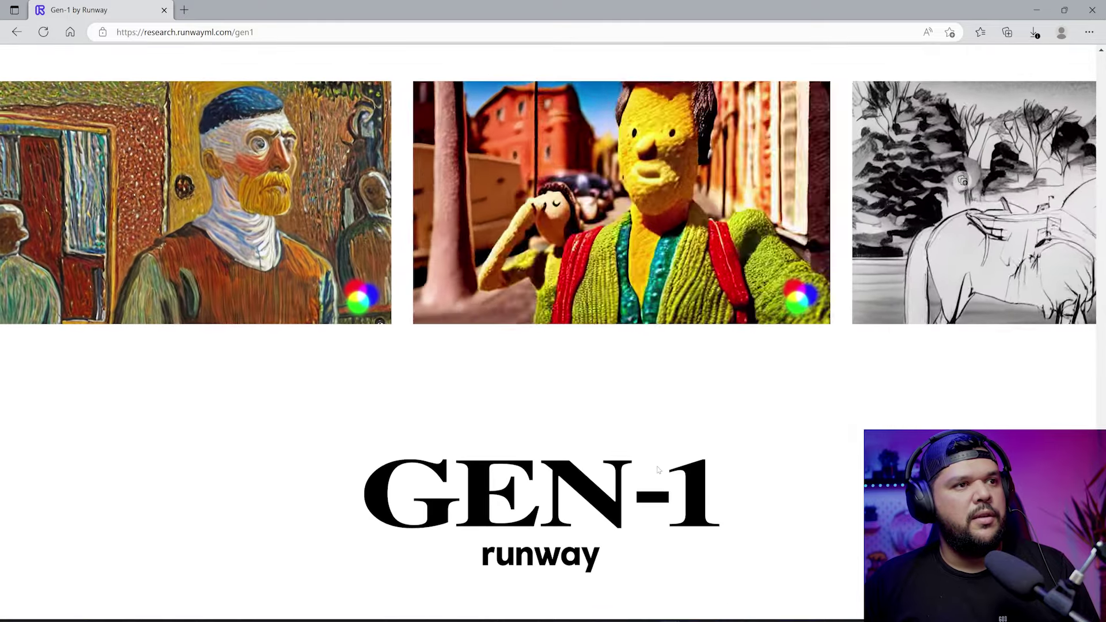
scroll(659, 469, "up", 3)
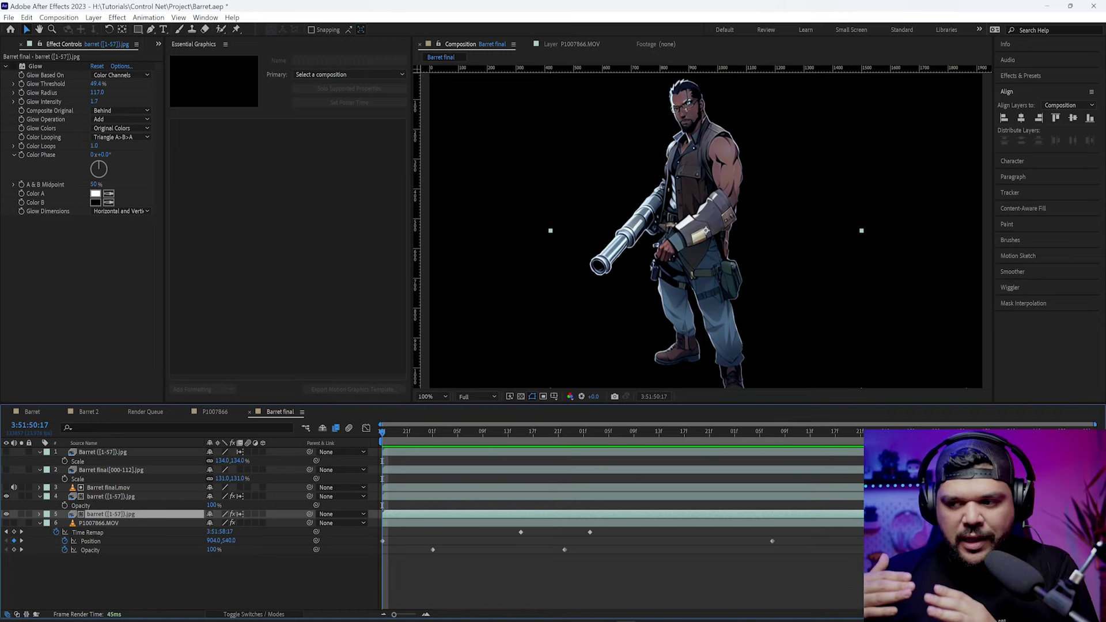
Deselect the barret image layer so no layers are selected in Barret final
key("ctrl+shift+a")
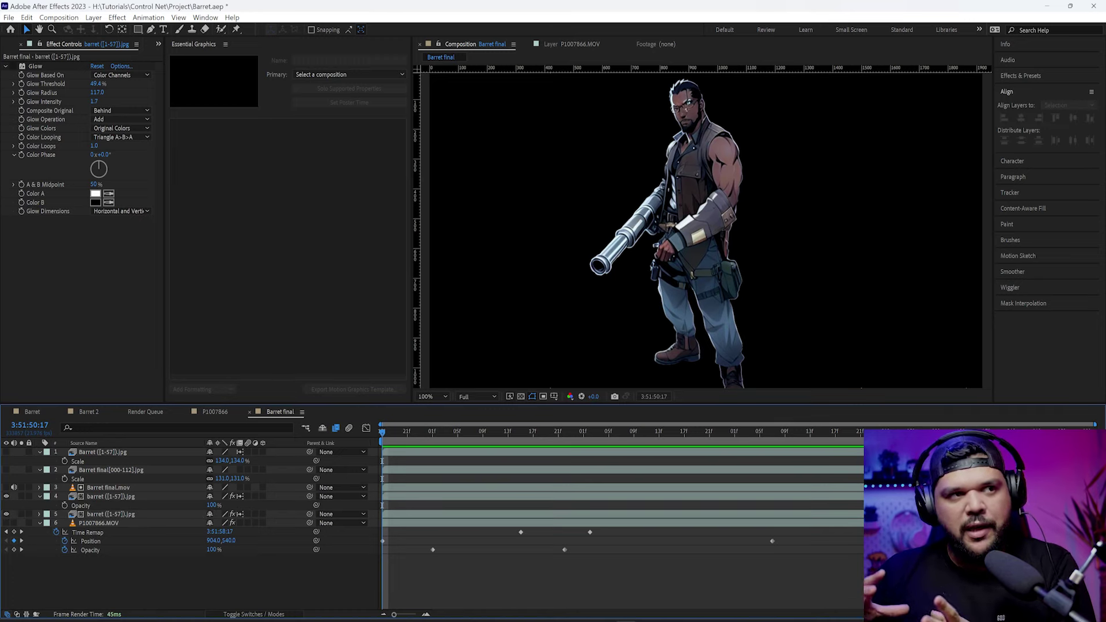